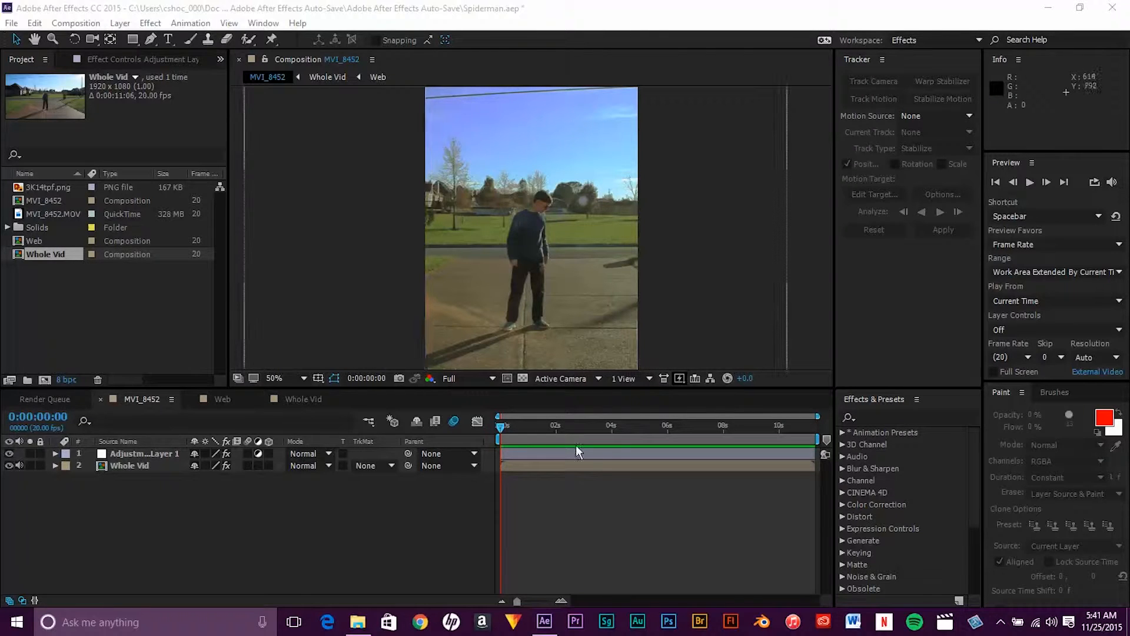
Scrub through the finished MVI_8452 composition to review the web effect and return to the start
left_click_drag(500, 425, 601, 432)
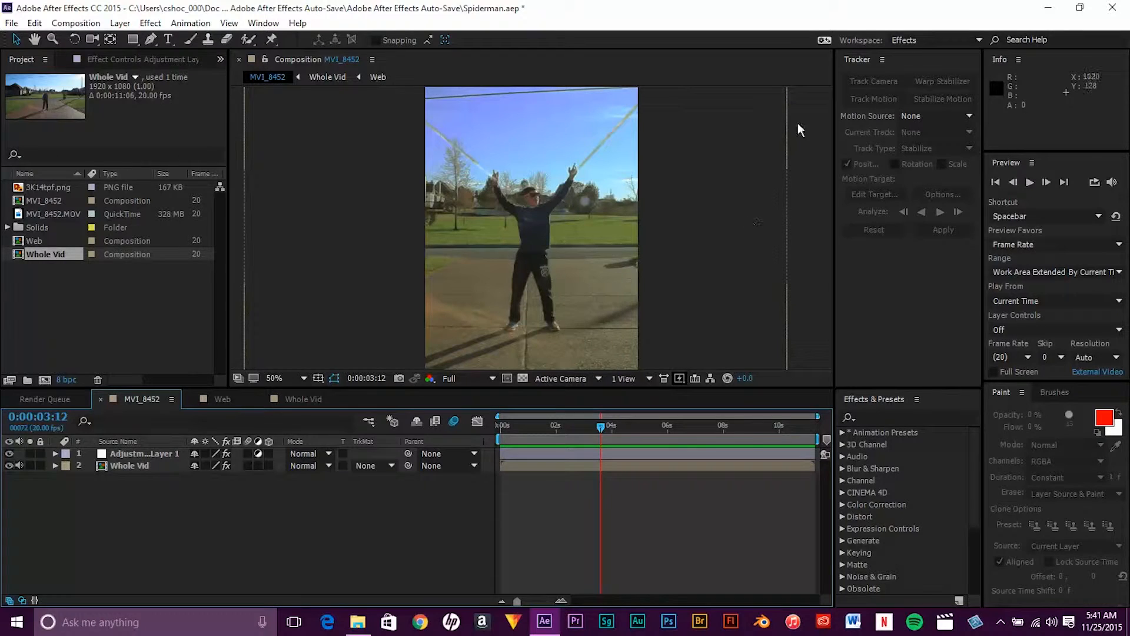
left_click_drag(599, 422, 415, 451)
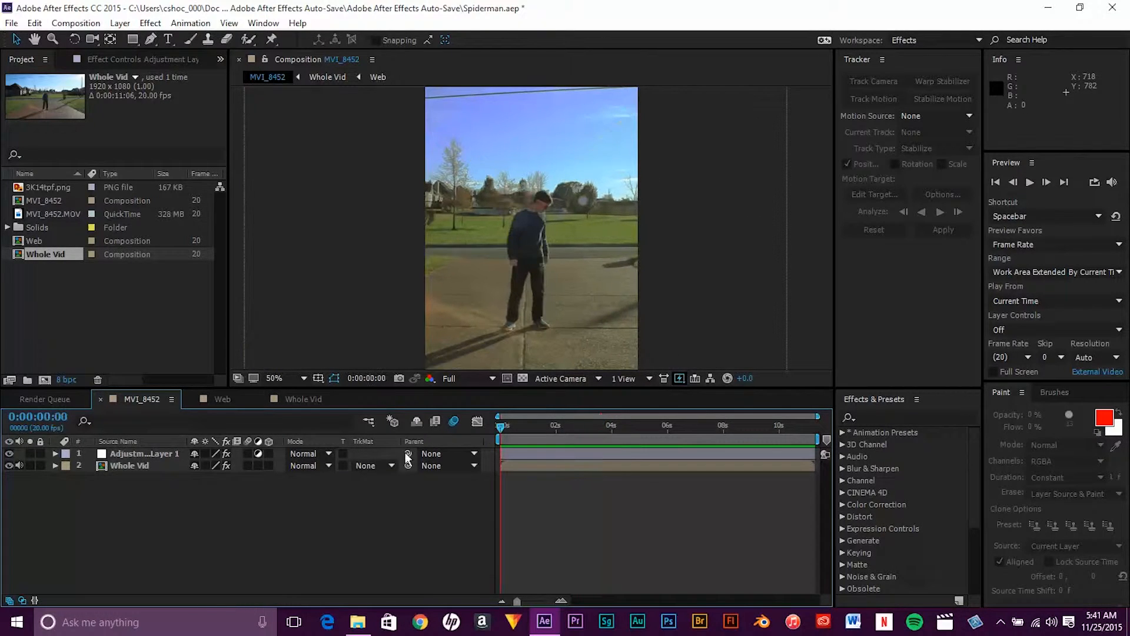
left_click_drag(496, 429, 450, 462)
Create a new composition from the MVI_8452.MOV footage and dismiss the Ray-traced 3D renderer alert
left_click(42, 213)
mouse_move(82, 26)
left_mouse_down()
mouse_move(459, 183)
mouse_move(37, 253)
mouse_move(40, 356)
mouse_move(44, 227)
mouse_move(44, 379)
left_mouse_up()
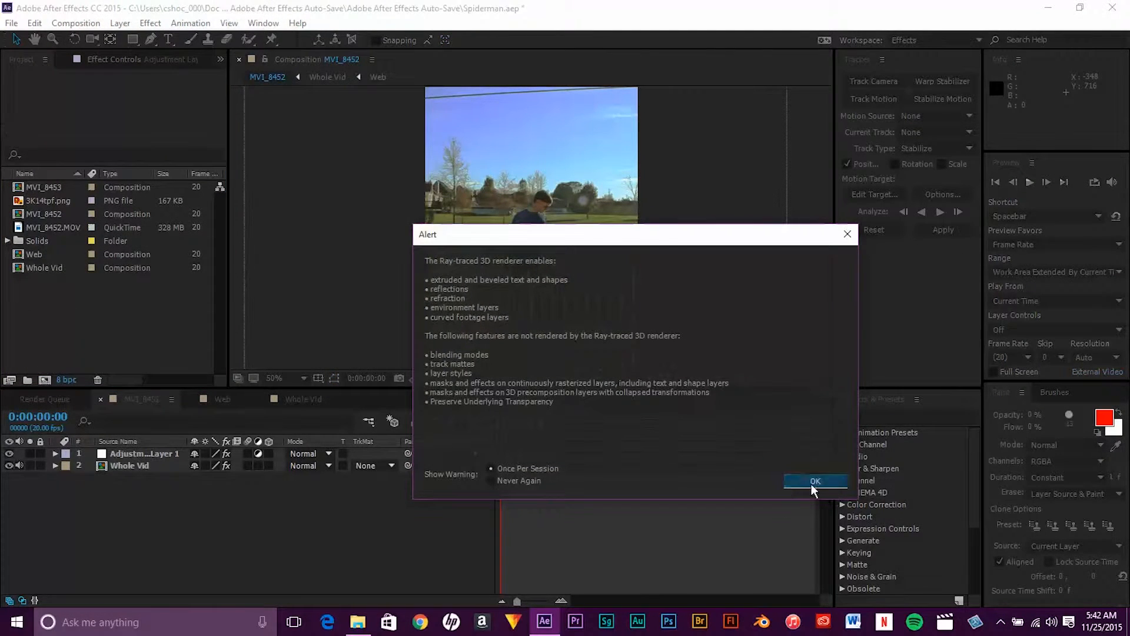
left_click(810, 481)
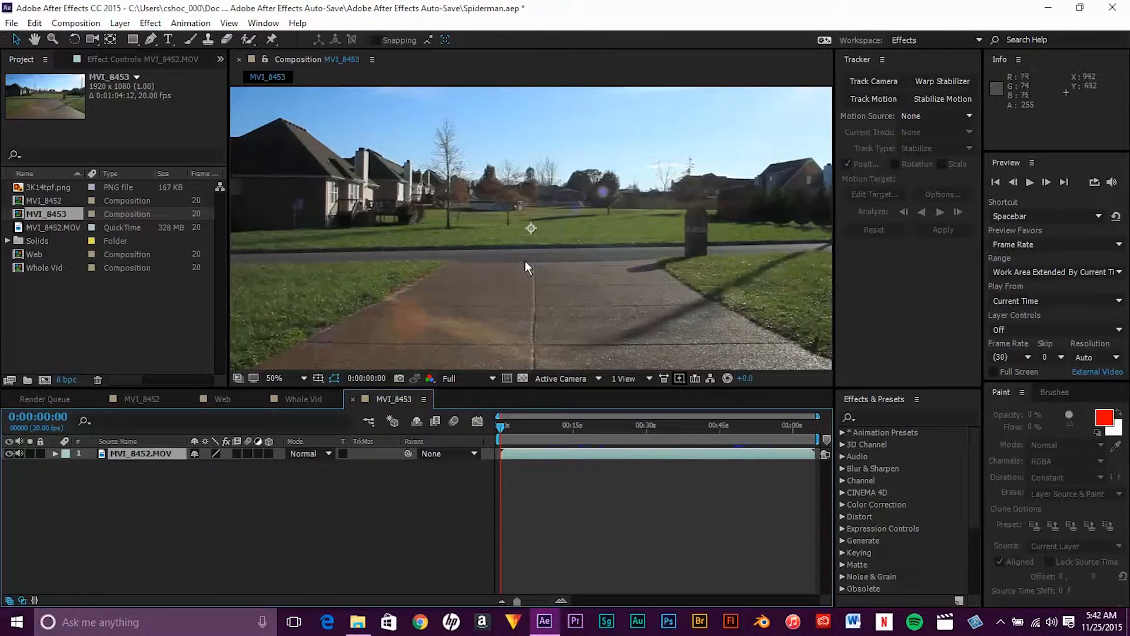
Preview the footage and trim the layer's start to 0:00:10:11, just before the action begins
scroll(563, 276, "down", 2)
left_click(1030, 182)
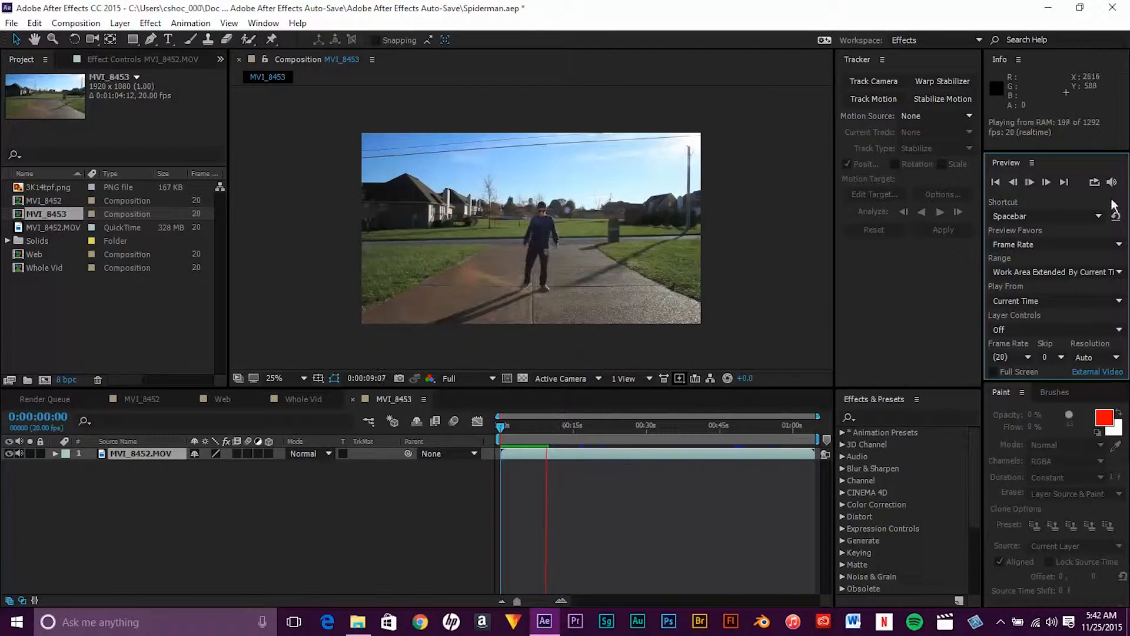
left_click(1031, 184)
left_click(1031, 183)
left_click(530, 425)
left_click_drag(530, 428, 550, 427)
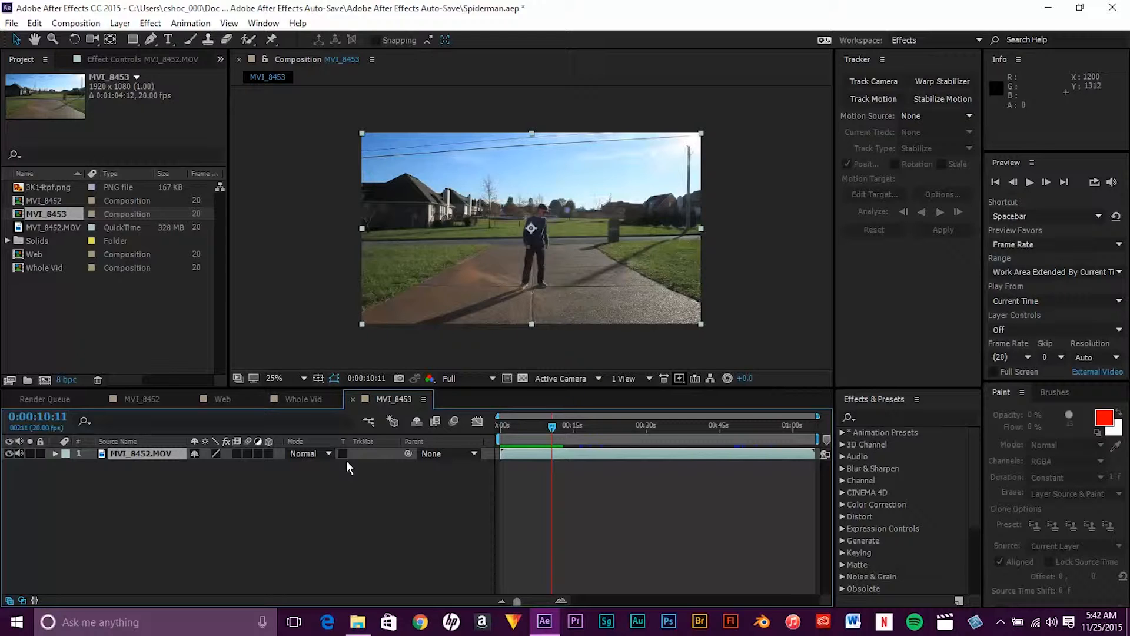
key("alt+bracketleft")
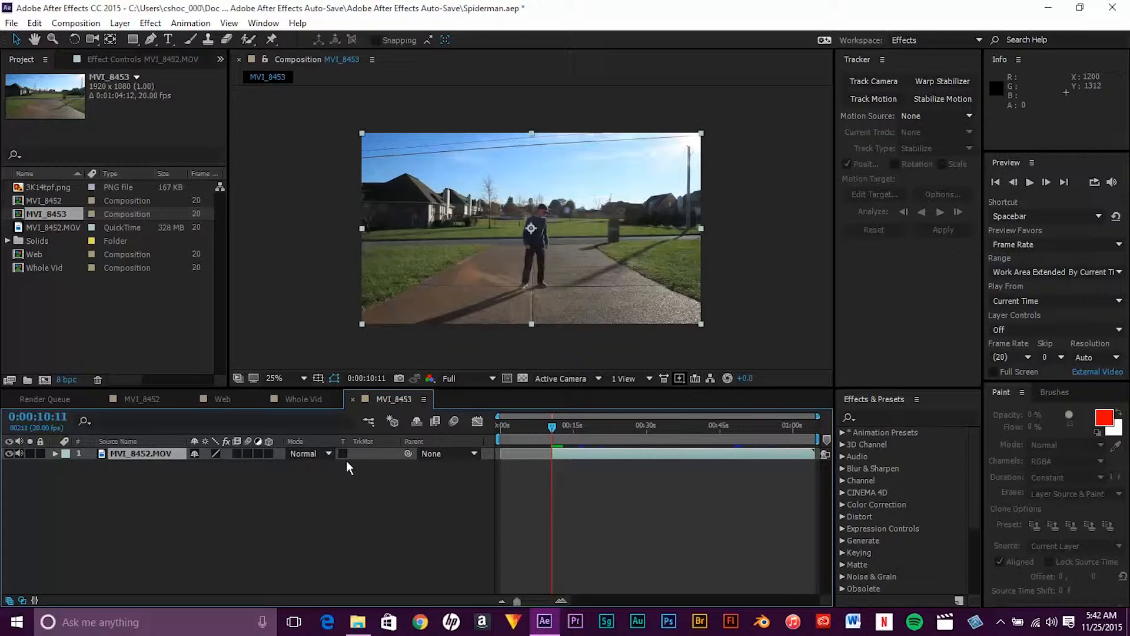
Find the jump in the footage and split the layer in mid-air at 0:00:21:01
left_click_drag(552, 426, 569, 430)
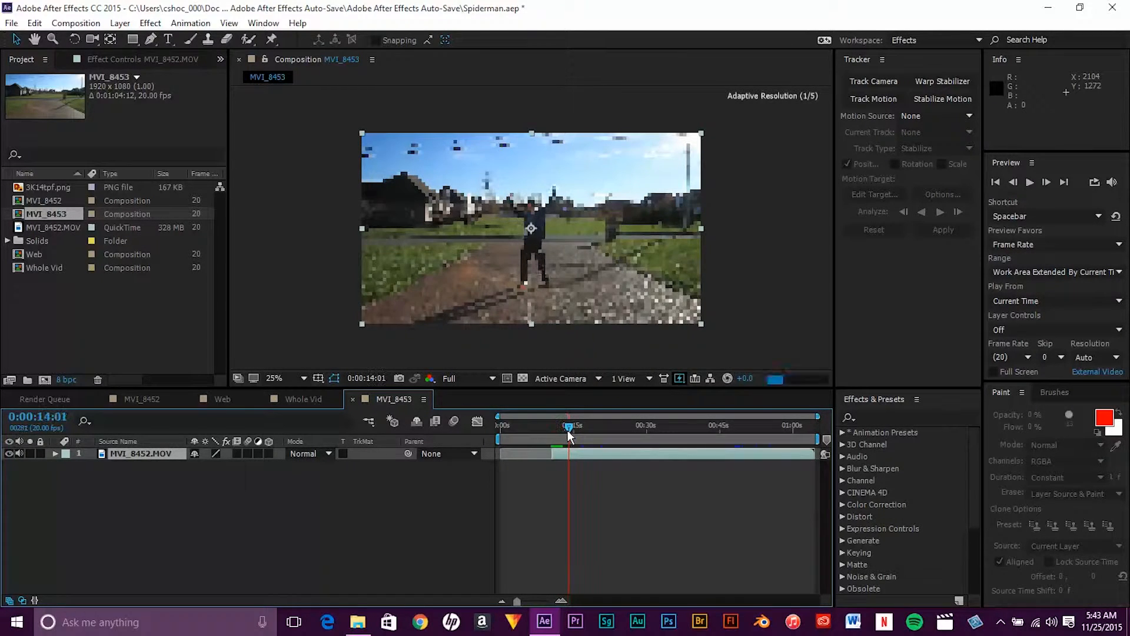
left_click(1027, 183)
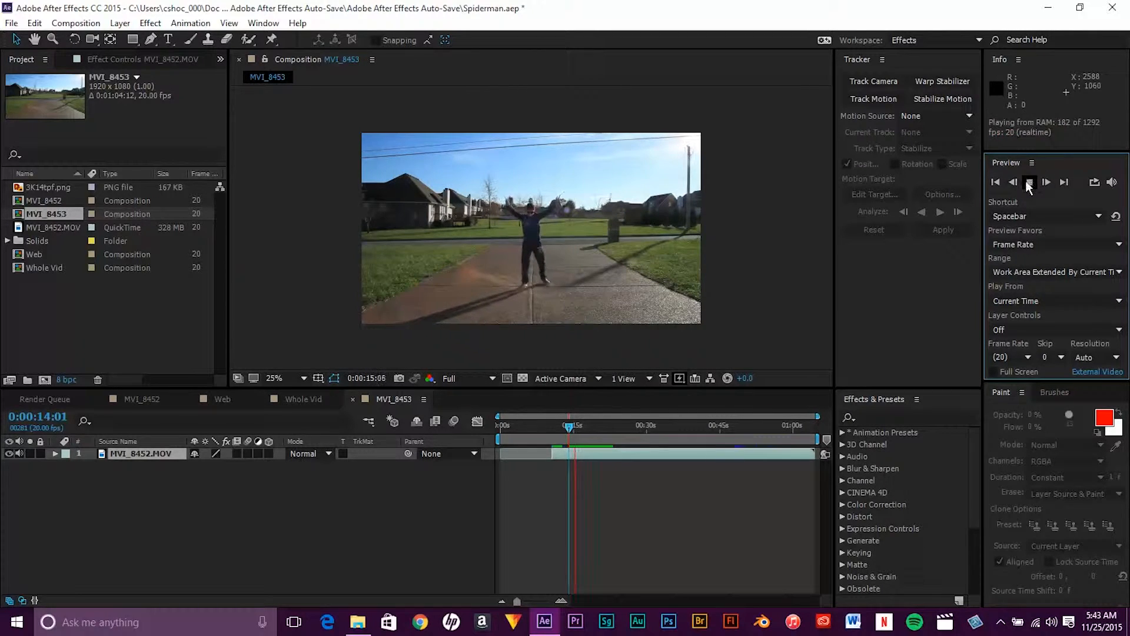
left_click(1030, 182)
left_click_drag(574, 424, 583, 423)
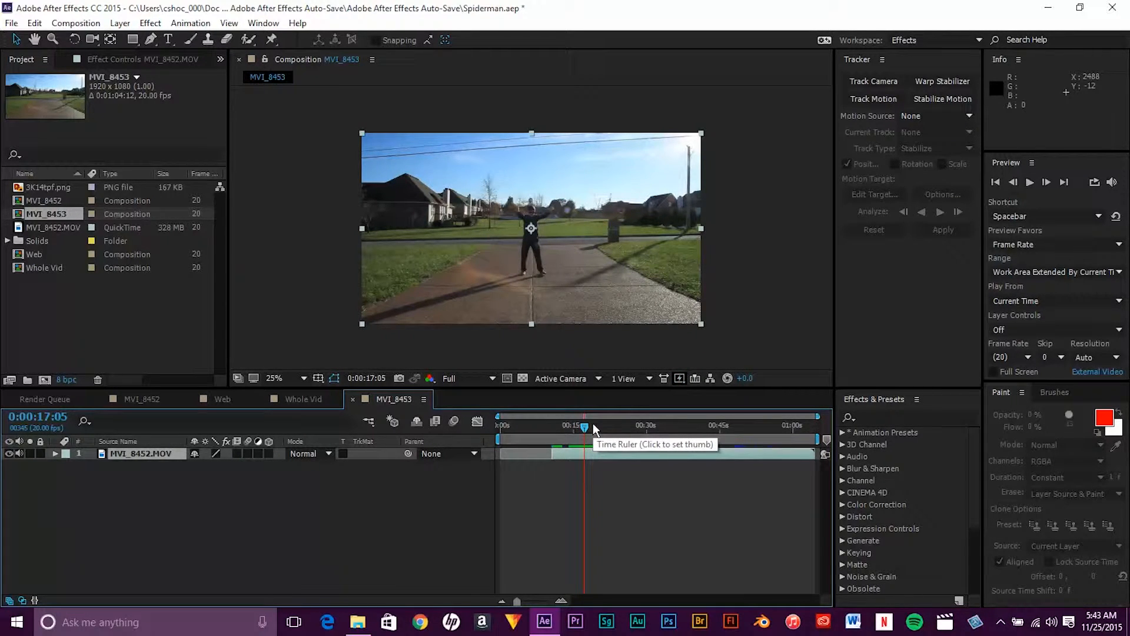
left_click_drag(588, 425, 605, 427)
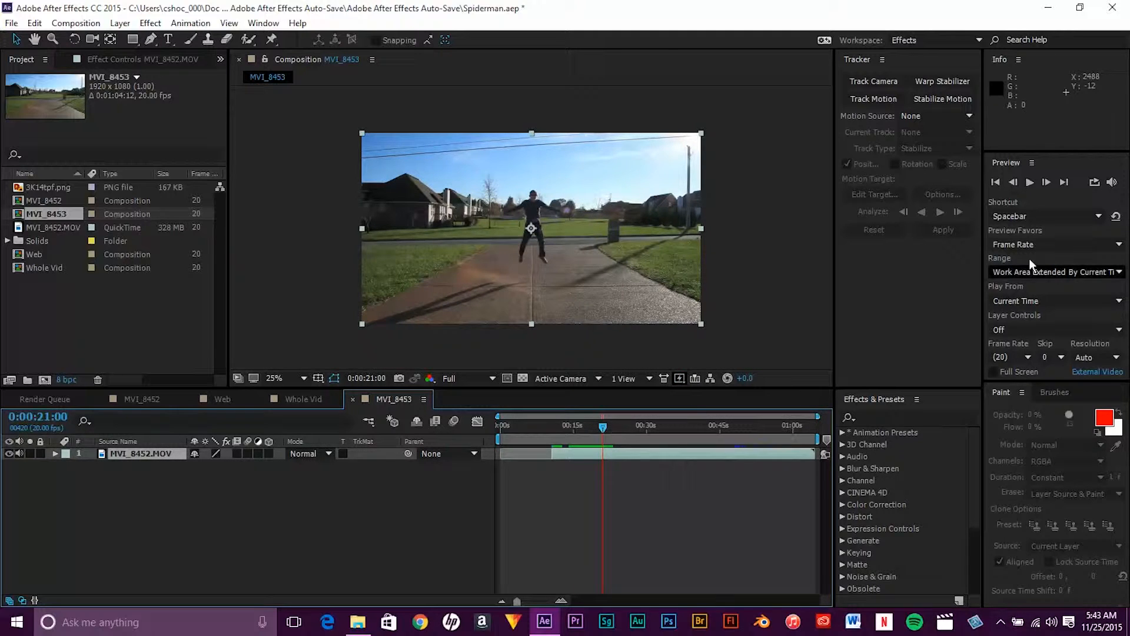
left_click(1013, 182)
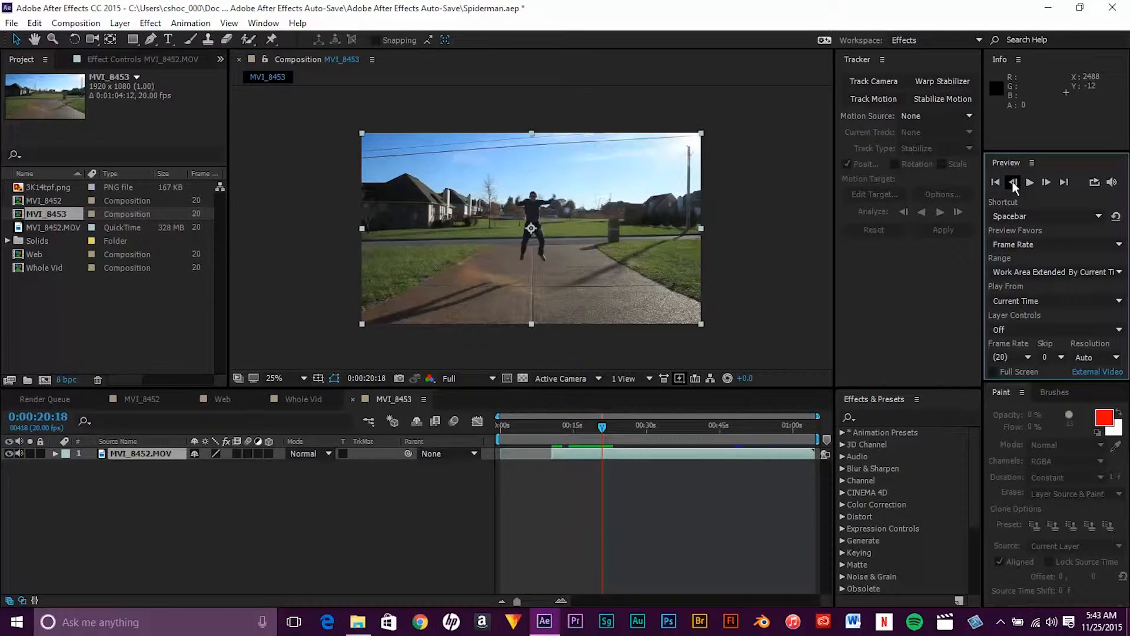
left_click(1013, 183)
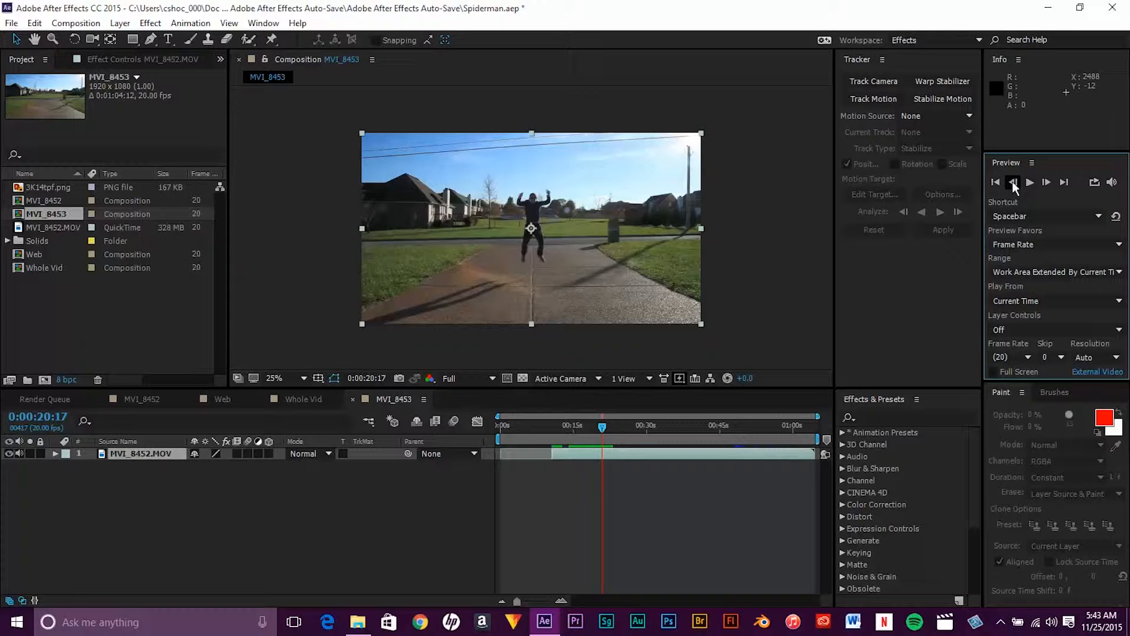
left_click(1046, 183)
left_click(1046, 183)
left_click(1047, 183)
left_click(1048, 185)
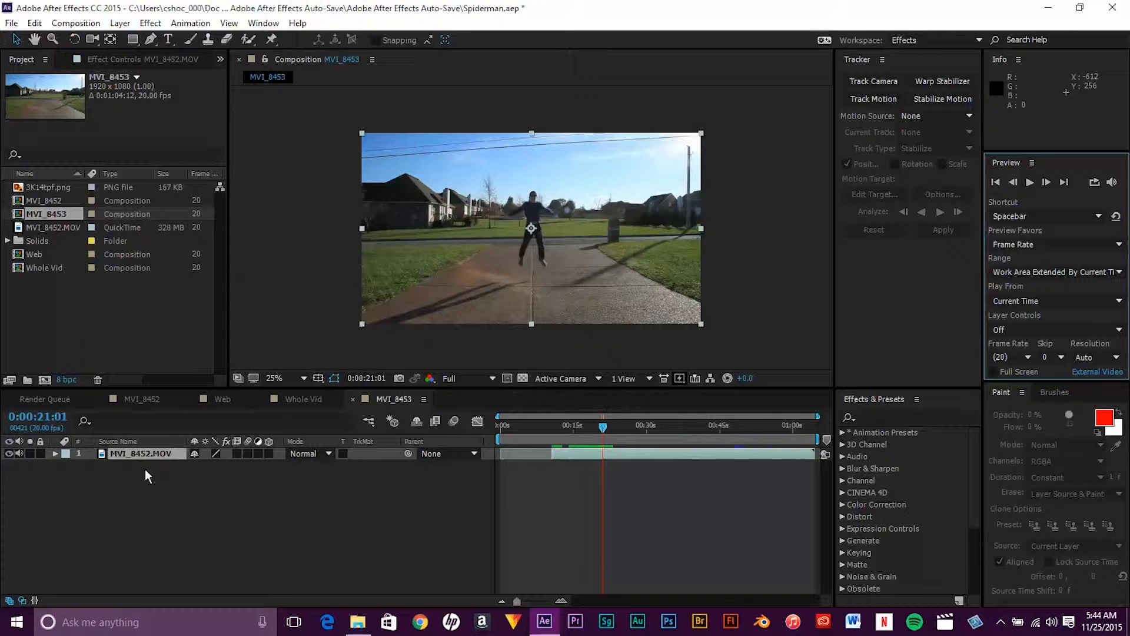
key("ctrl+d")
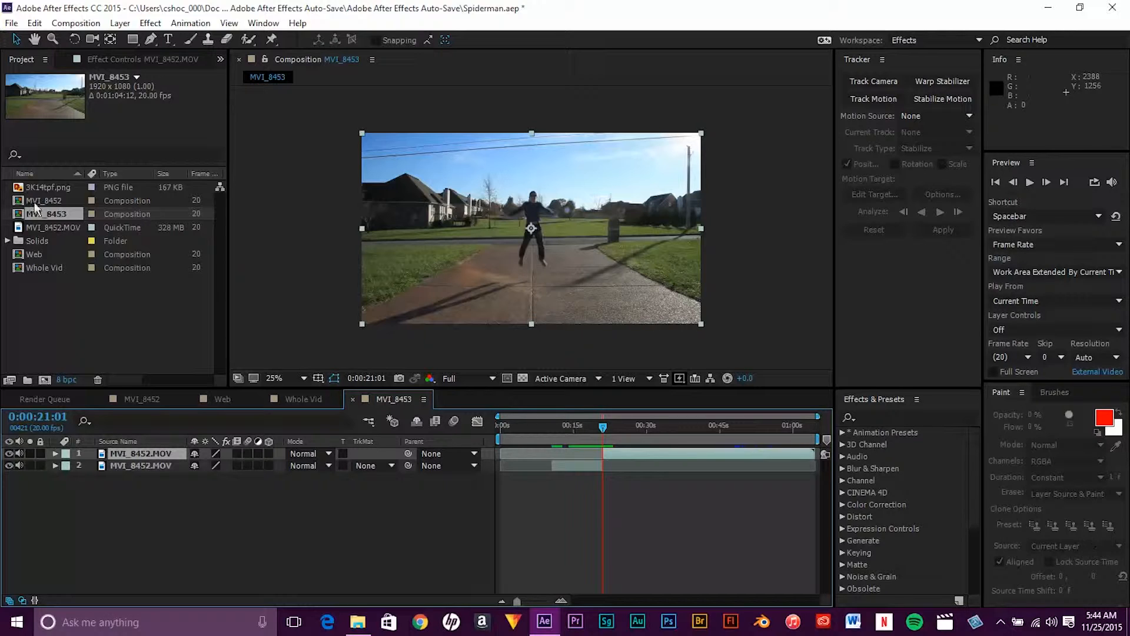
Trim the upper clip's start to the empty scene at 0:00:27:02 and move the lower clip to begin at 0:00:00:00
left_click_drag(602, 428, 632, 425)
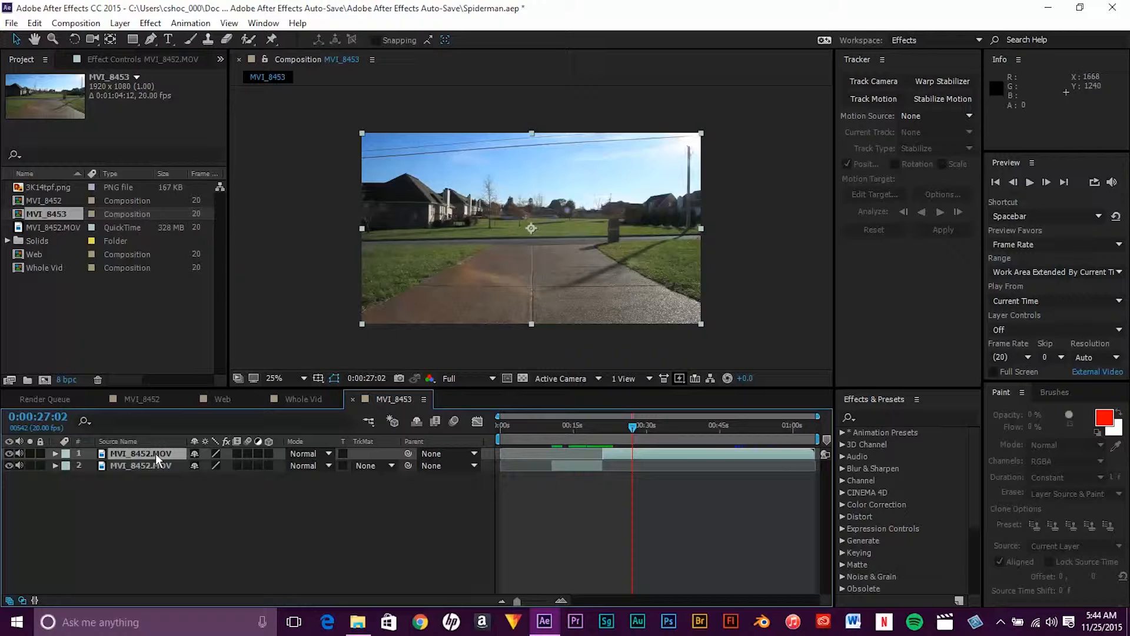
key("alt+bracketleft")
key("Home")
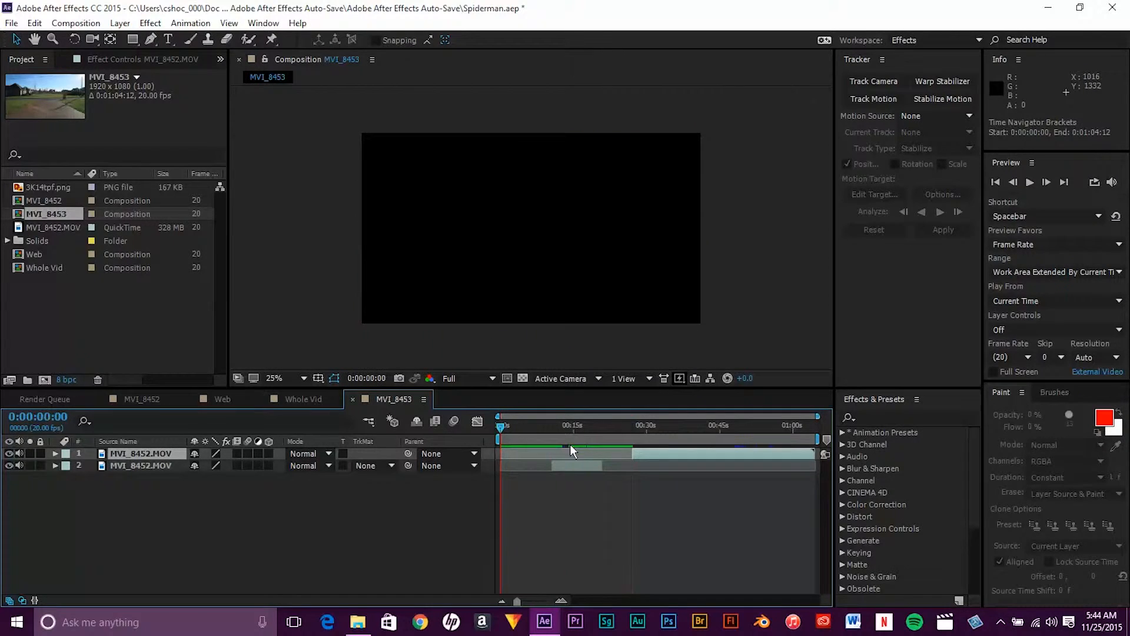
left_click_drag(563, 464, 511, 468)
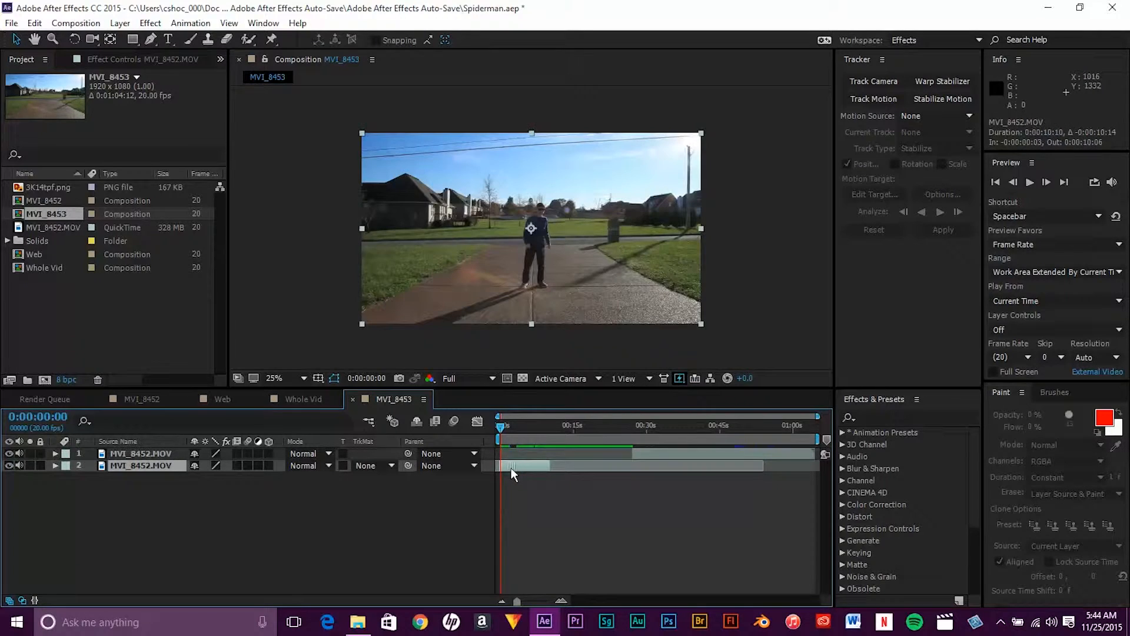
Step frame by frame around the end of the jump clip and place the playhead on the jump frame at 0:00:10:06
left_click_drag(506, 426, 556, 424)
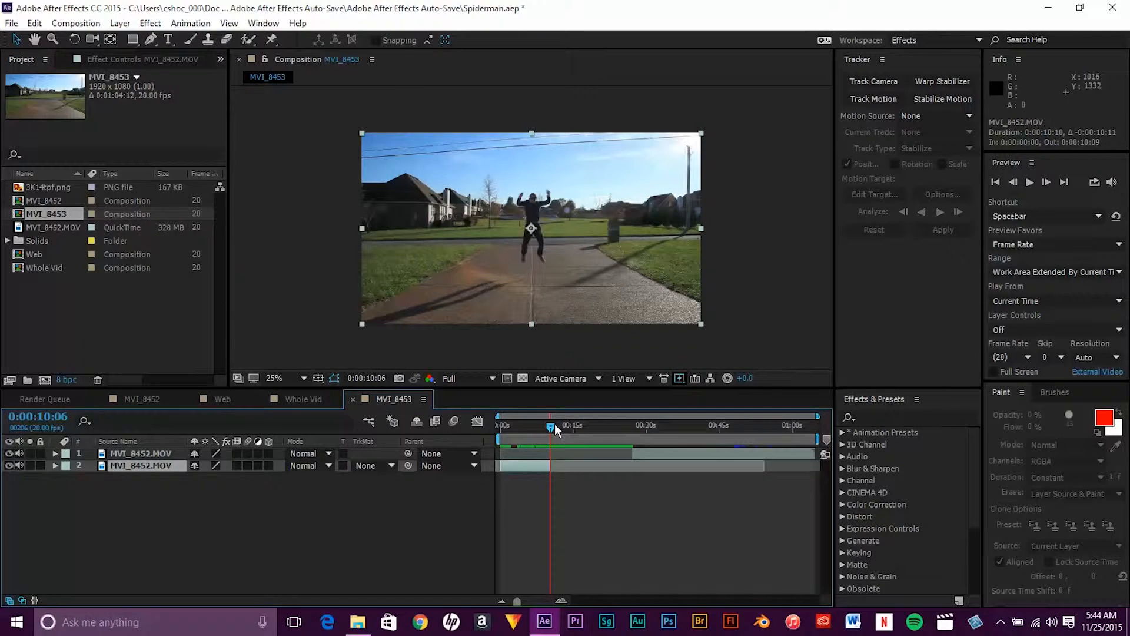
left_click(1050, 182)
left_click(1050, 182)
left_click(1051, 182)
left_click(1050, 182)
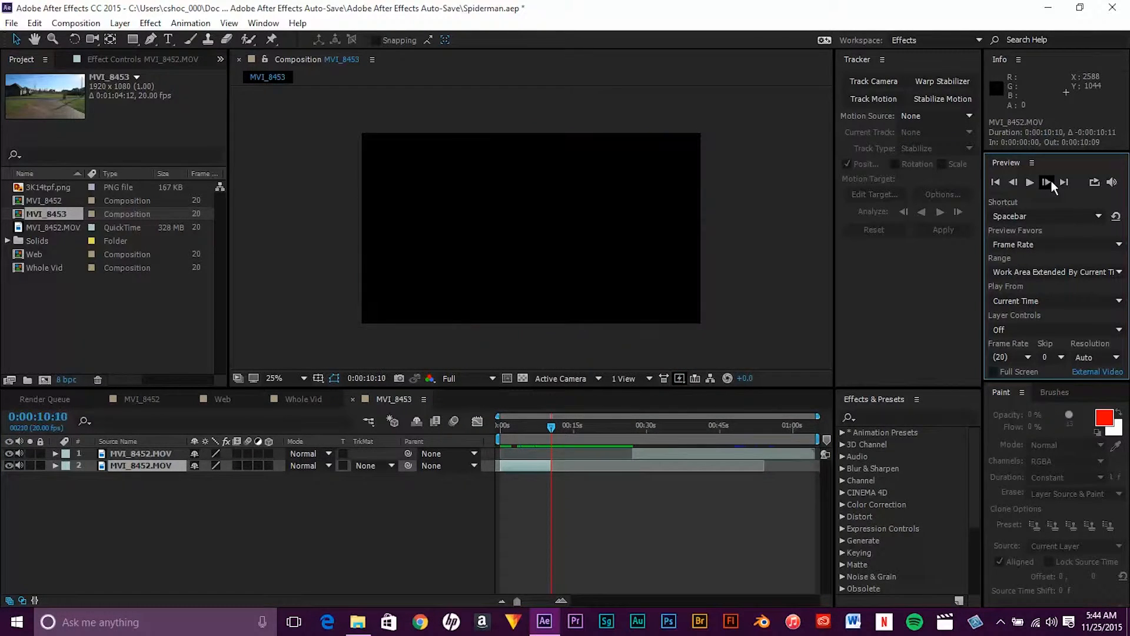
left_click(1013, 183)
left_click(1013, 182)
left_click(1012, 182)
left_click(1012, 182)
left_click(1012, 183)
left_click(1047, 181)
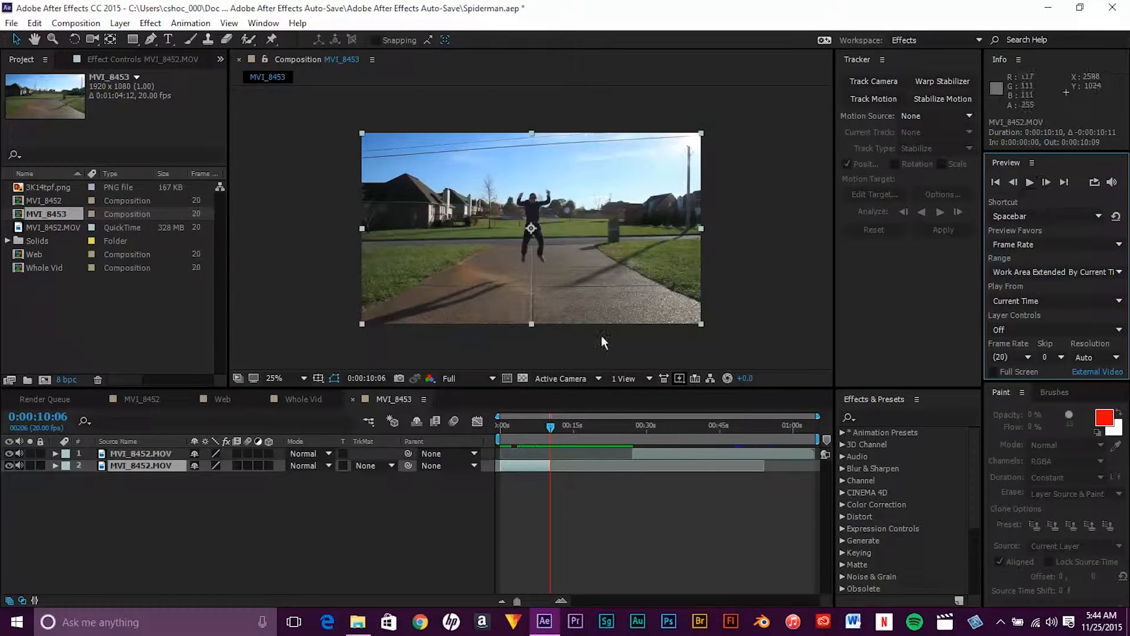
left_click(1047, 181)
left_click(1048, 181)
left_click(1048, 182)
left_click(1046, 184)
left_click(1014, 184)
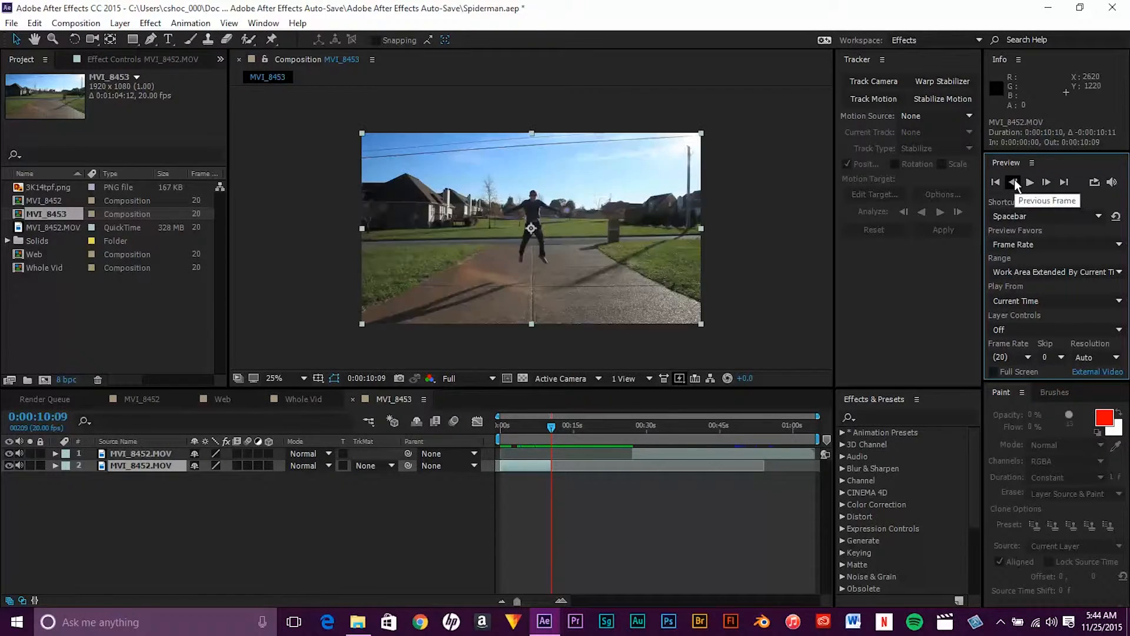
left_click(1014, 184)
left_click(1014, 185)
left_click(1015, 185)
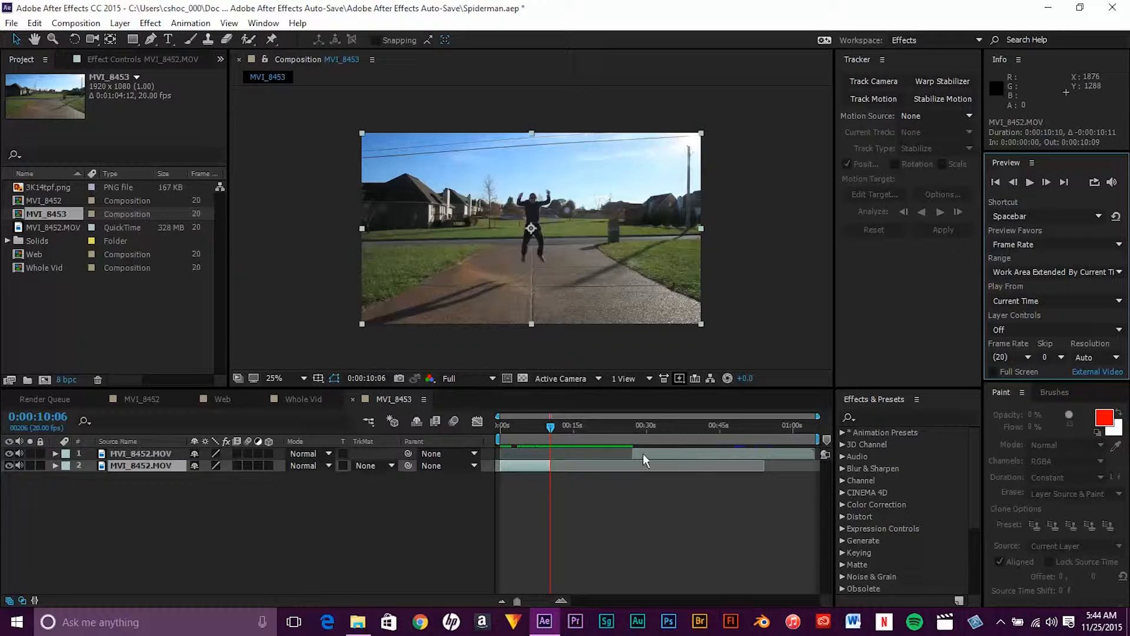
Move the empty-scene clip below the jump clip and align its start with 0:00:10:06
left_click_drag(148, 454, 151, 476)
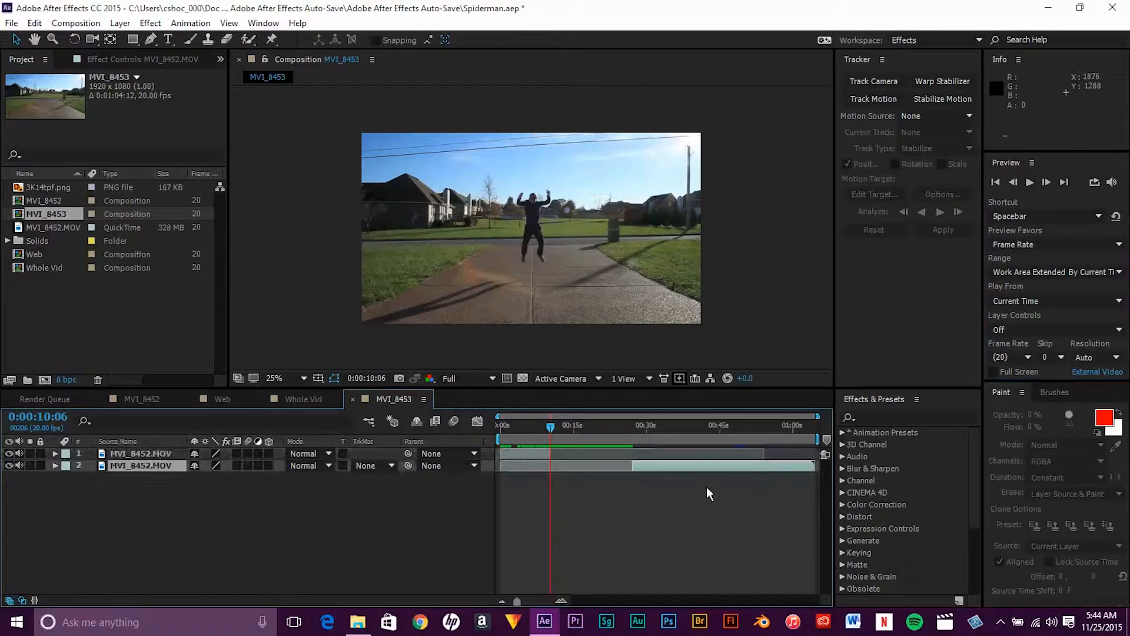
left_click_drag(647, 467, 565, 475)
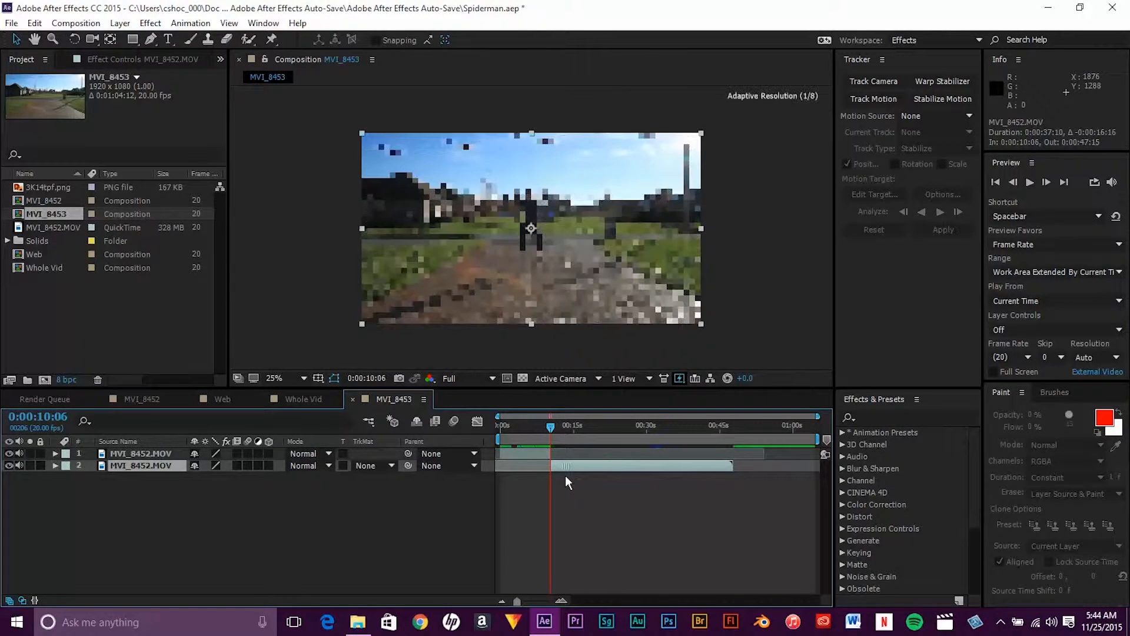
left_click(1015, 182)
left_click(1048, 182)
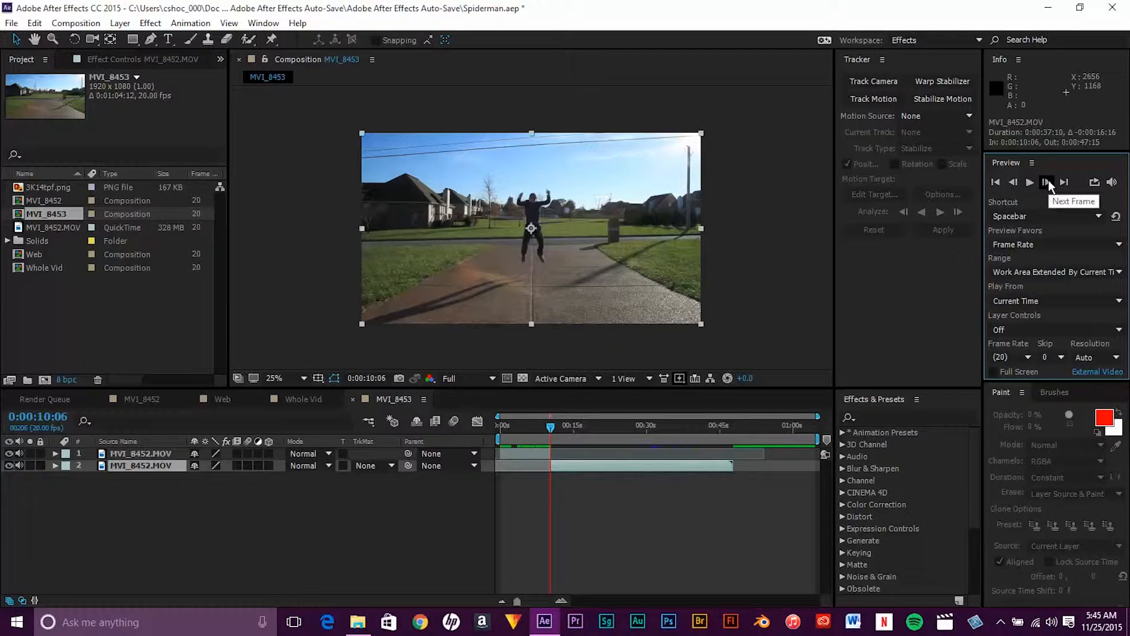
Toggle the jump clip's visibility to compare the jump frame with the empty scene beneath it
left_click(8, 453)
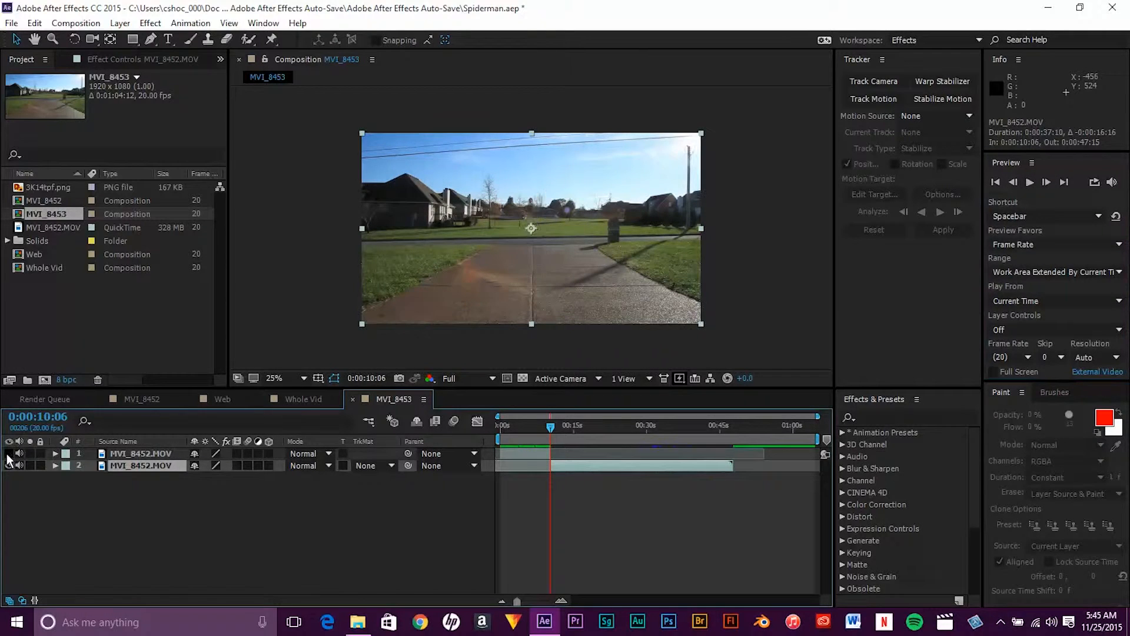
left_click(8, 453)
left_click(8, 454)
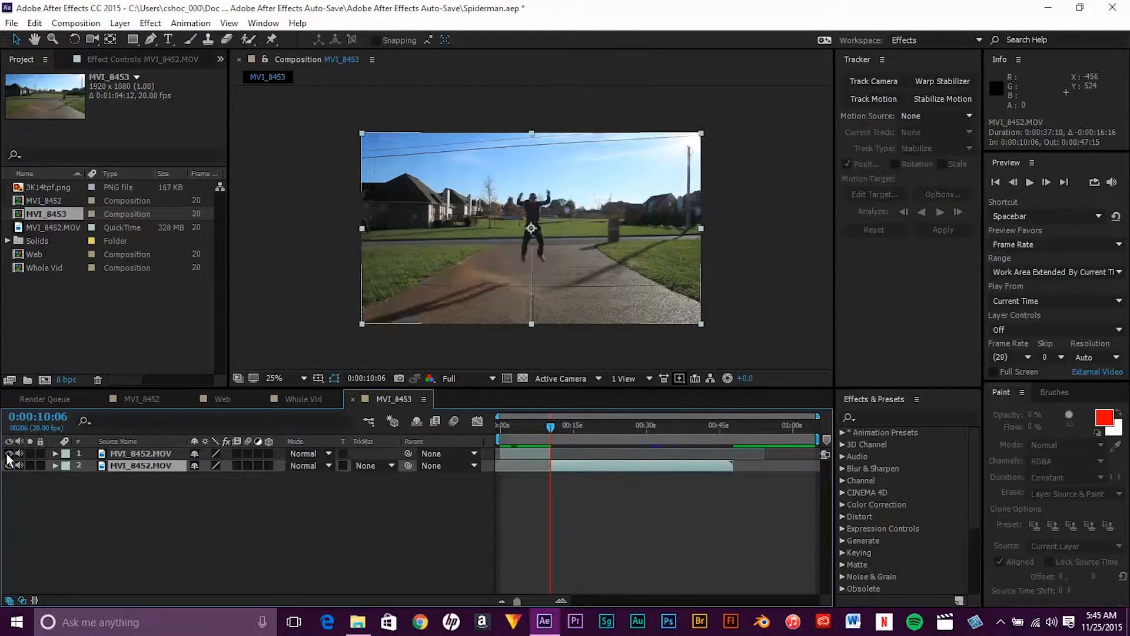
left_click(7, 454)
left_click(7, 454)
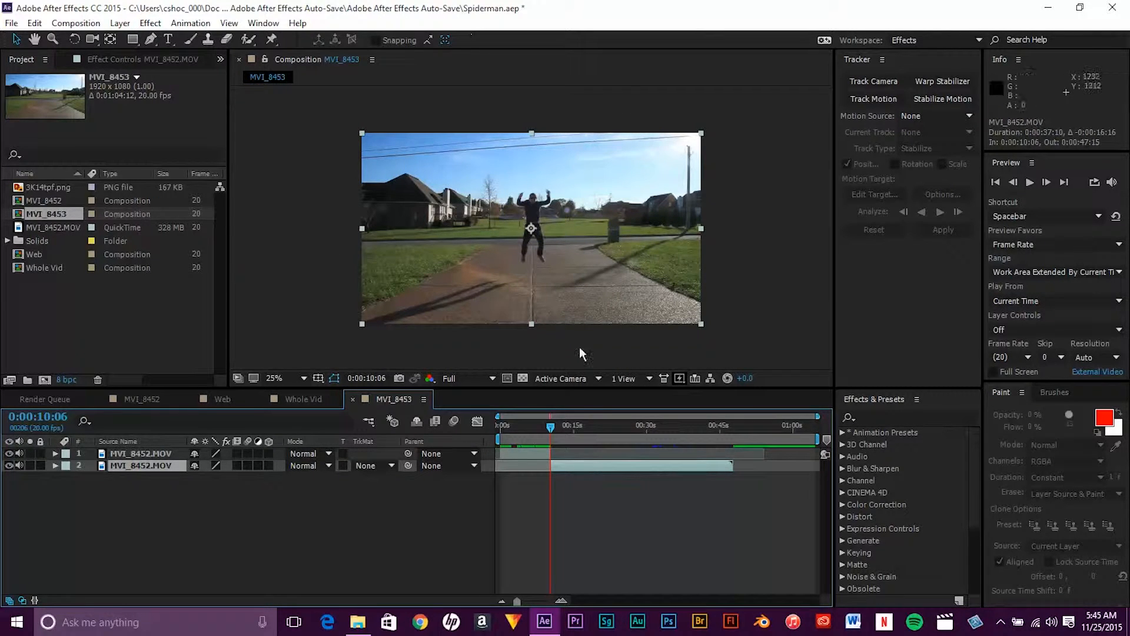
Return to the start of the composition and add 3K14tpf.png as the top layer
left_click_drag(551, 425, 419, 455)
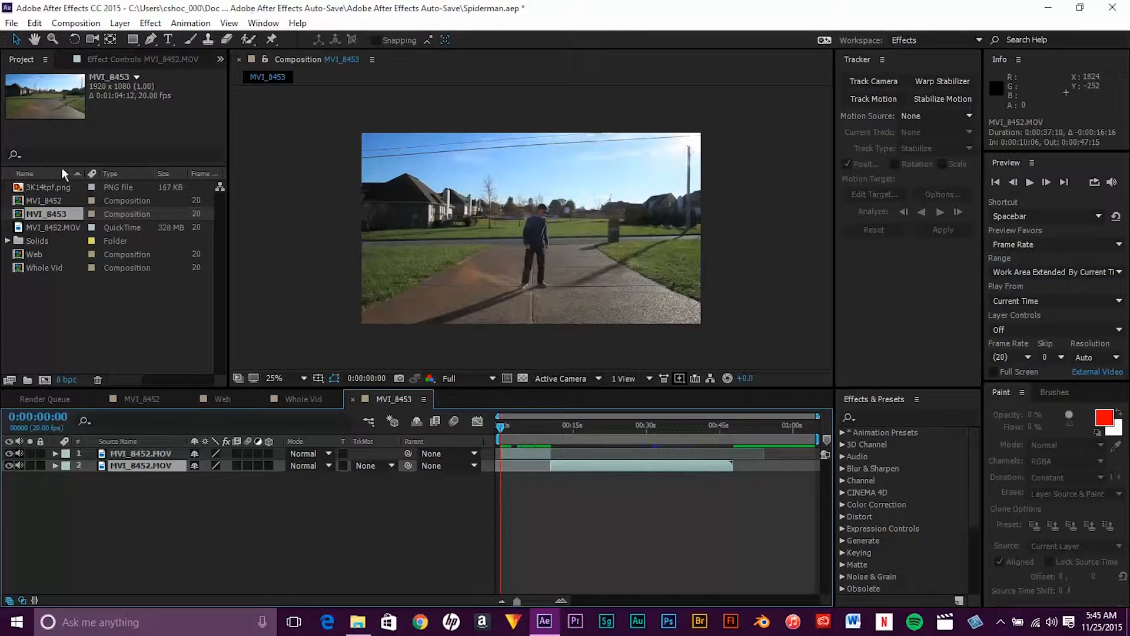
left_click(52, 186)
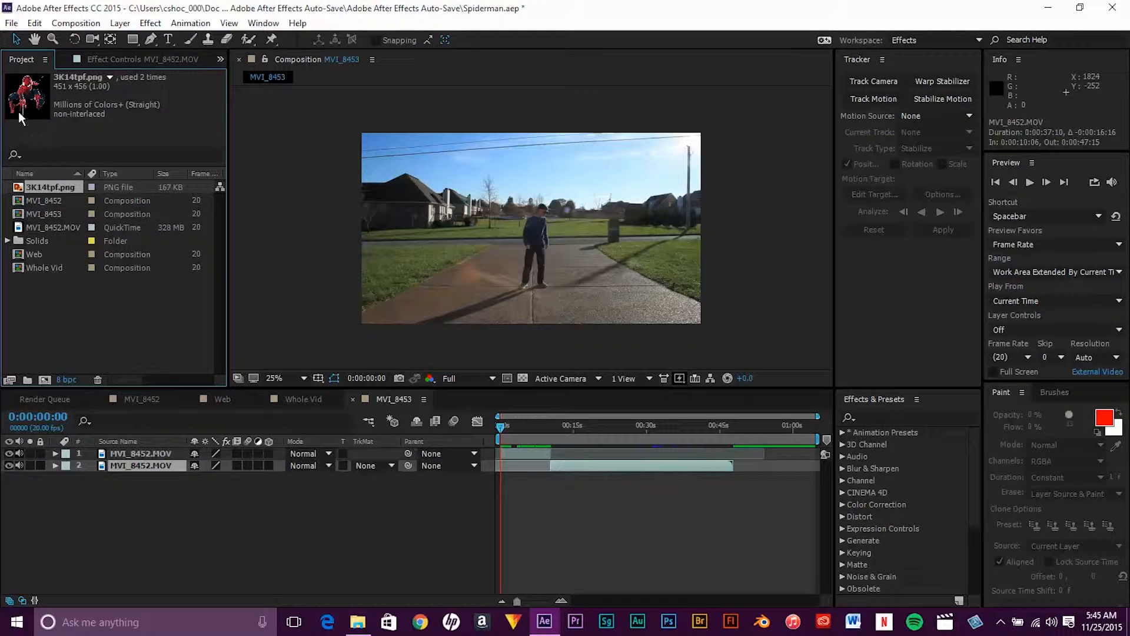
left_click_drag(41, 185, 156, 454)
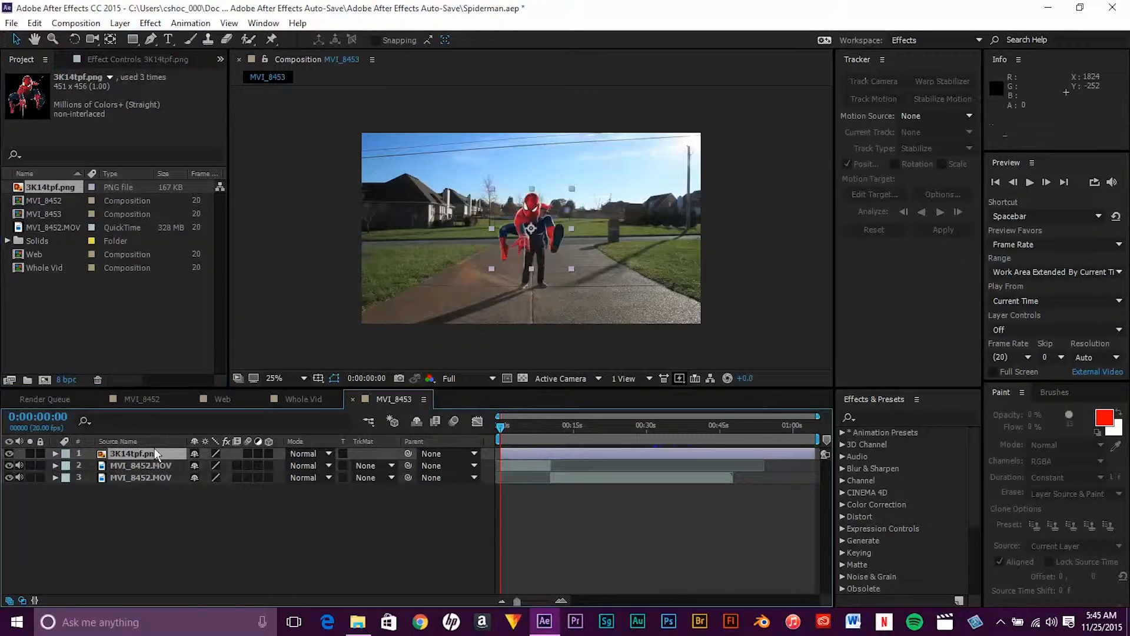
Examine the web strands at the hands of the Spider-Man image up close
scroll(538, 239, "up", 6)
scroll(538, 266, "down", 5)
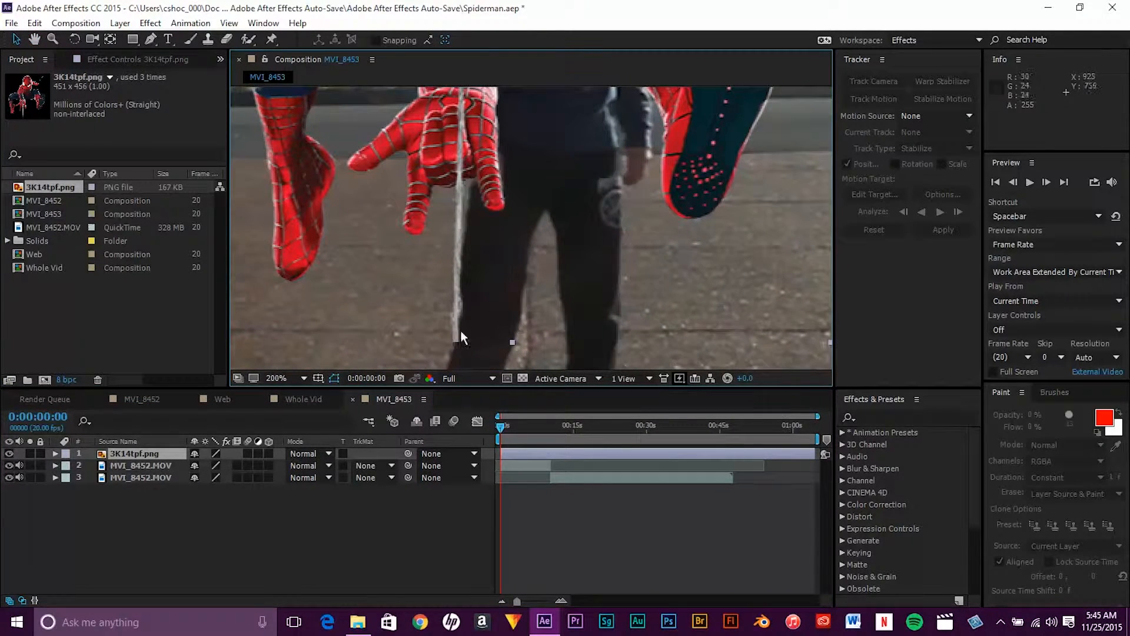
left_click_drag(651, 147, 565, 356)
scroll(598, 312, "down", 4)
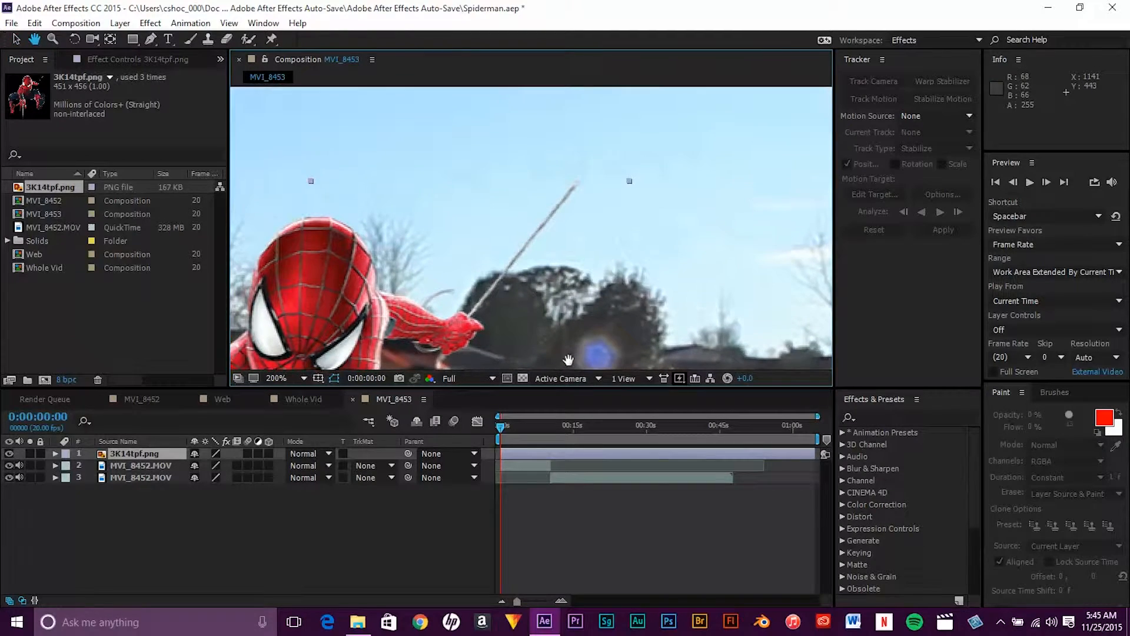
left_click_drag(542, 297, 572, 238)
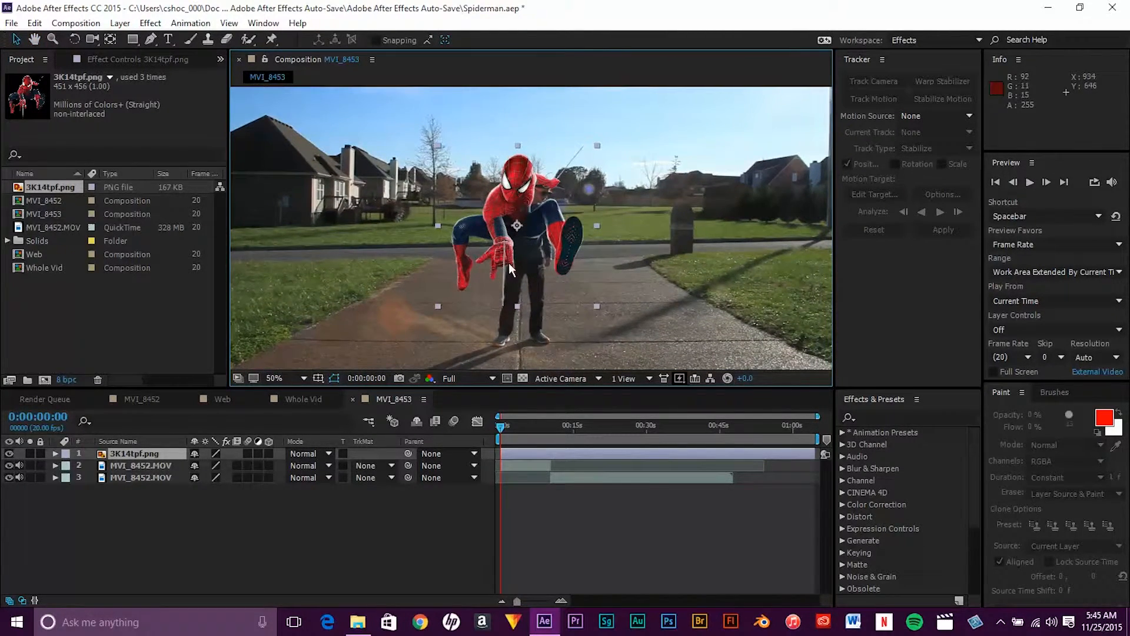
Pre-compose the 3K14tpf.png layer and open the resulting composition for editing
scroll(509, 262, "down", 2)
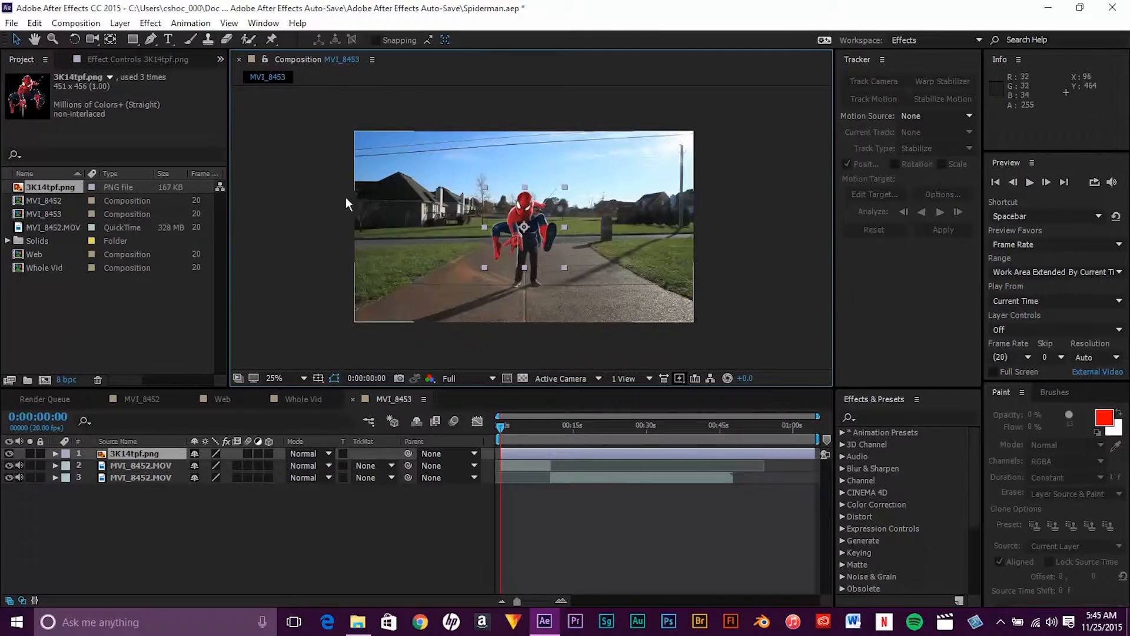
right_click(152, 450)
left_click(206, 478)
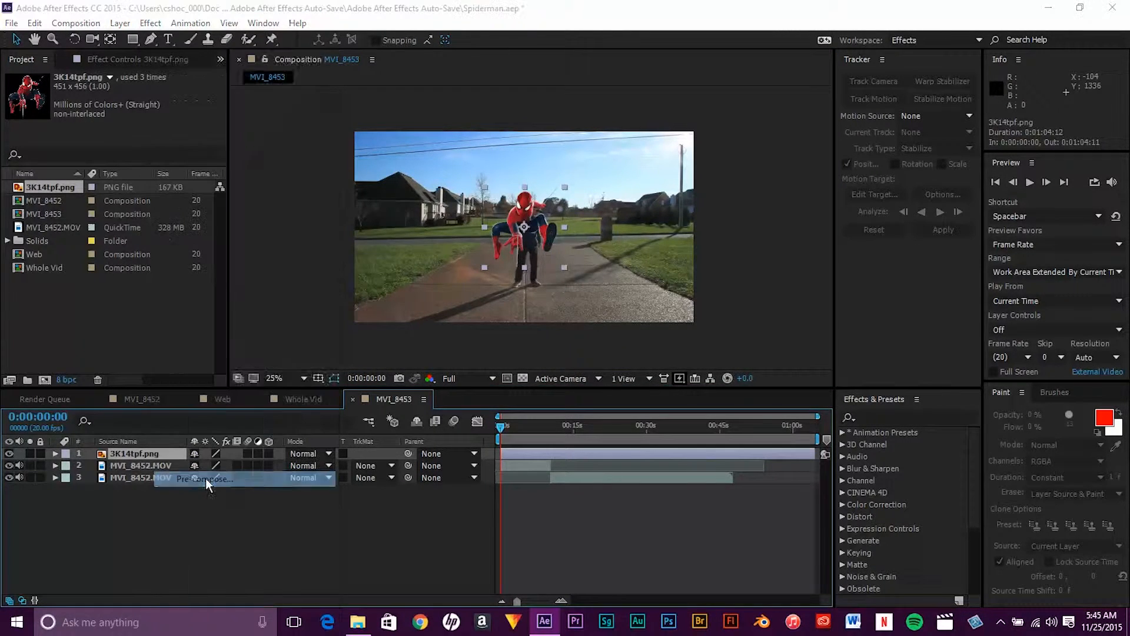
left_click(626, 390)
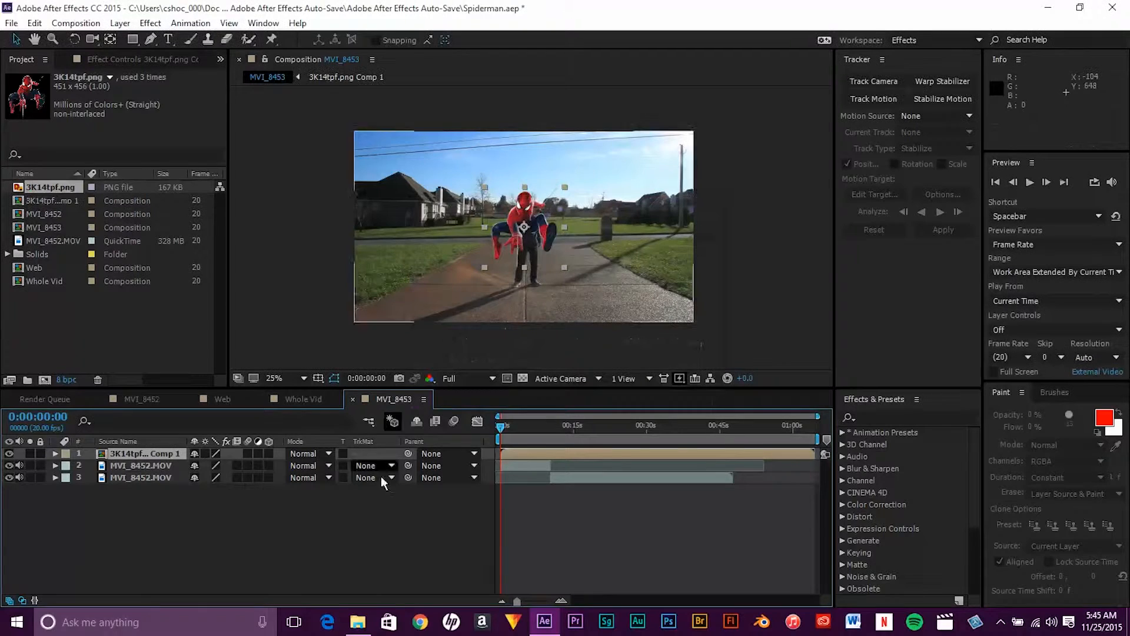
double_click(158, 457)
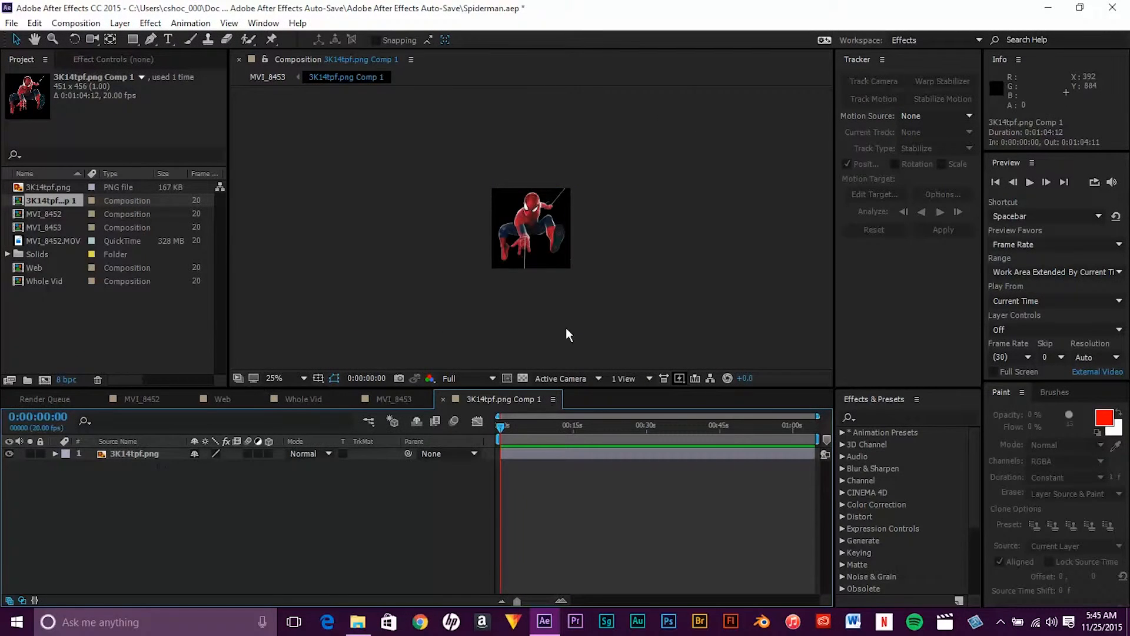
Examine the web strands at the raised hand and the lower hand of the Spider-Man image
scroll(526, 239, "up", 4)
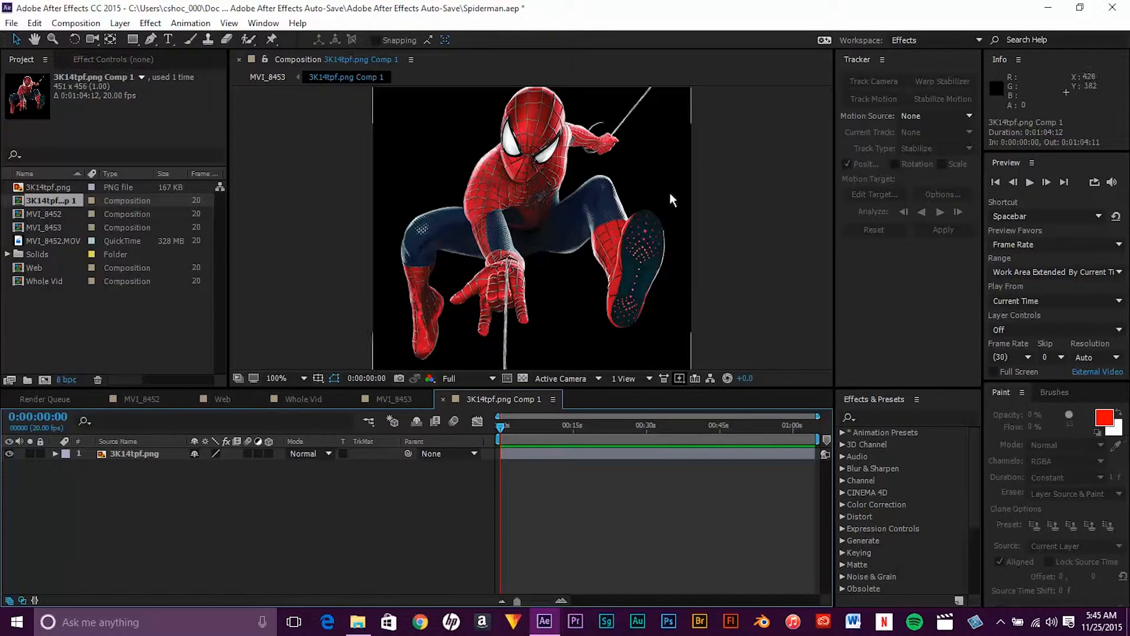
left_click_drag(637, 124, 604, 197)
left_click_drag(566, 295, 590, 186)
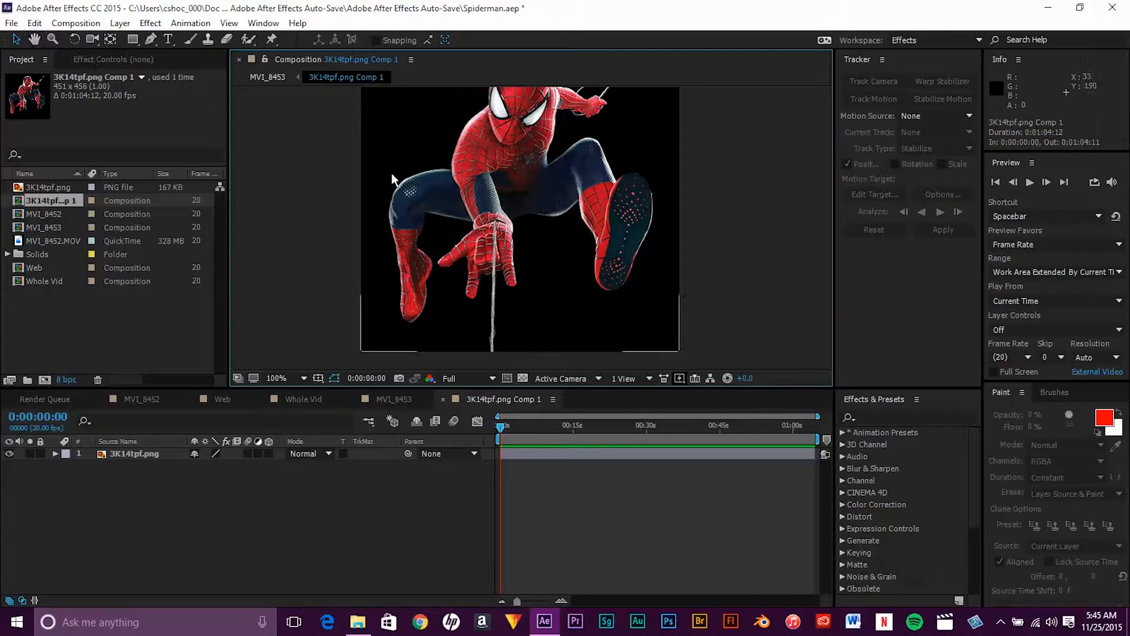
key("space")
left_click_drag(507, 210, 472, 258)
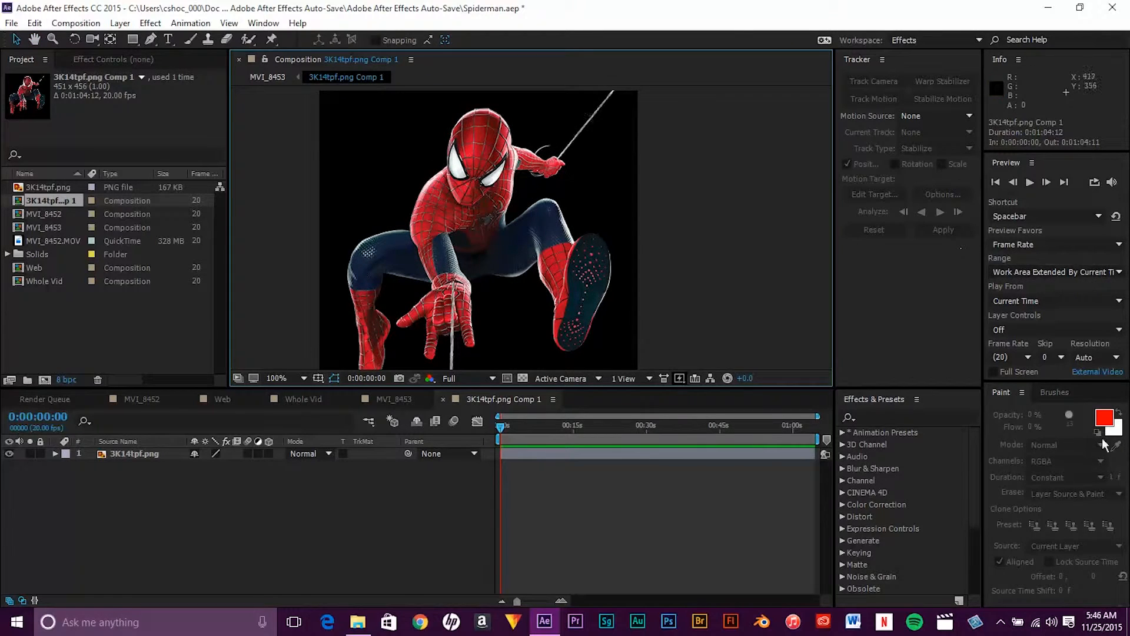
key("space")
right_click(498, 242)
left_click_drag(490, 292, 505, 255)
left_click(470, 227)
key("space")
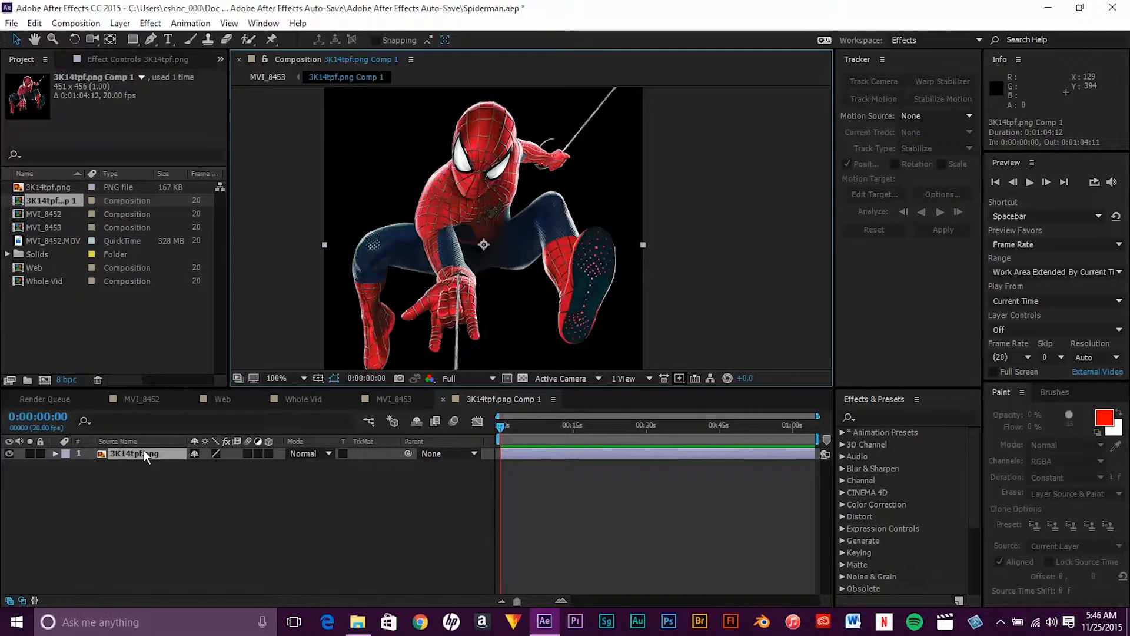
Duplicate the 3K14tpf.png layer and draw a closed four-point RotoBezier mask around the raised hand's web base on the top copy
key("ctrl+d")
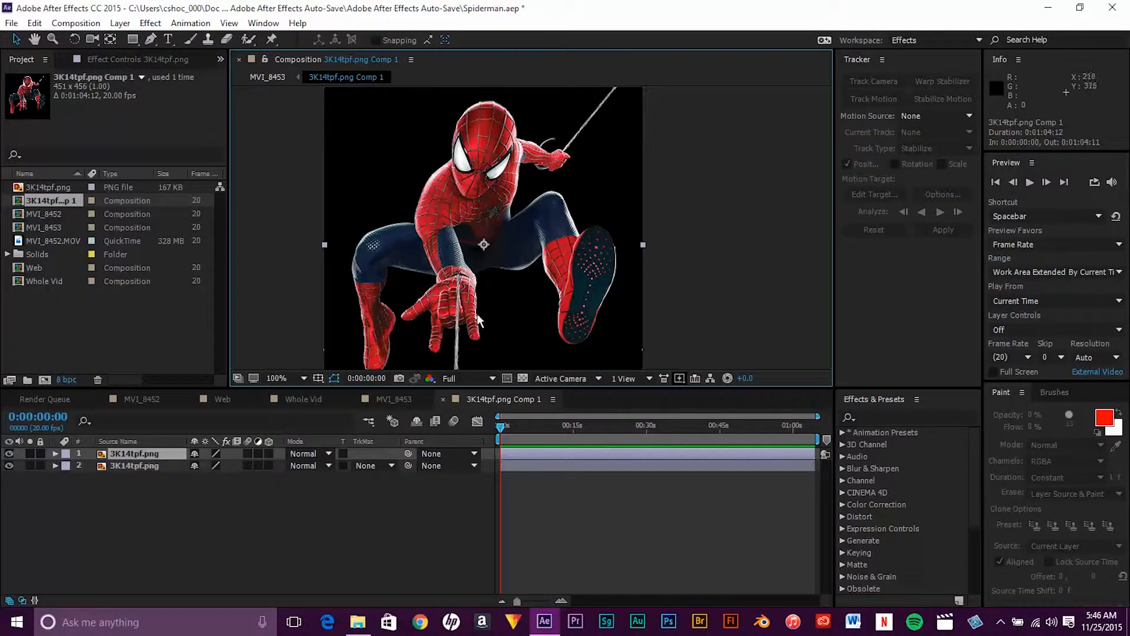
key("space")
left_click_drag(443, 327, 466, 279)
key("space")
left_click_drag(545, 202, 513, 291)
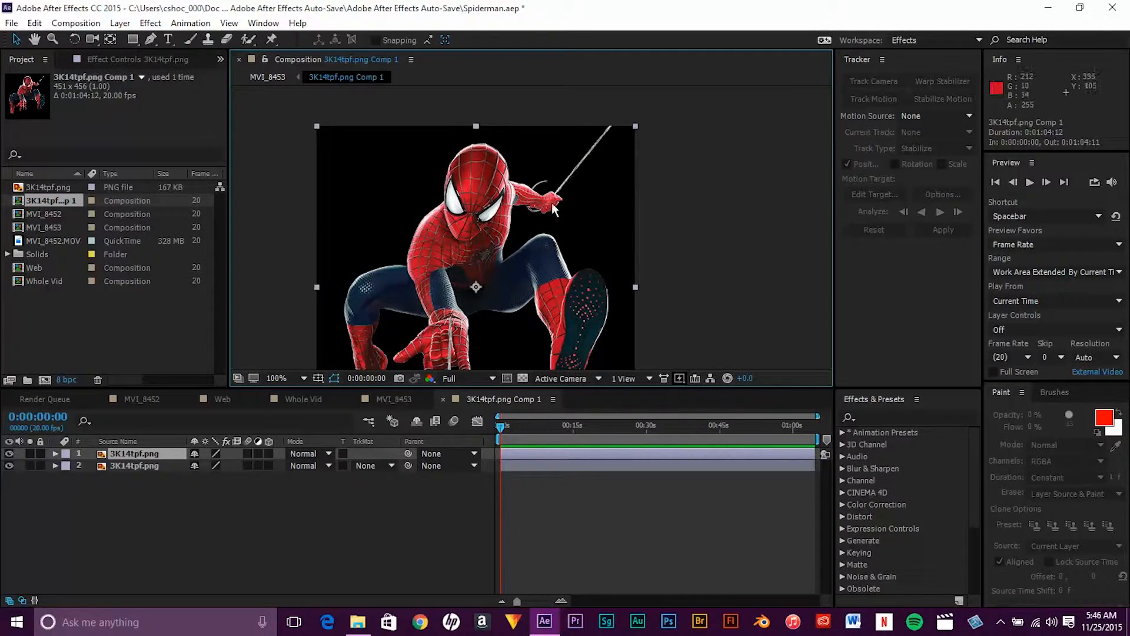
scroll(565, 200, "up", 4)
key("space")
left_click_drag(443, 302, 368, 410)
scroll(477, 274, "down", 1)
key("space")
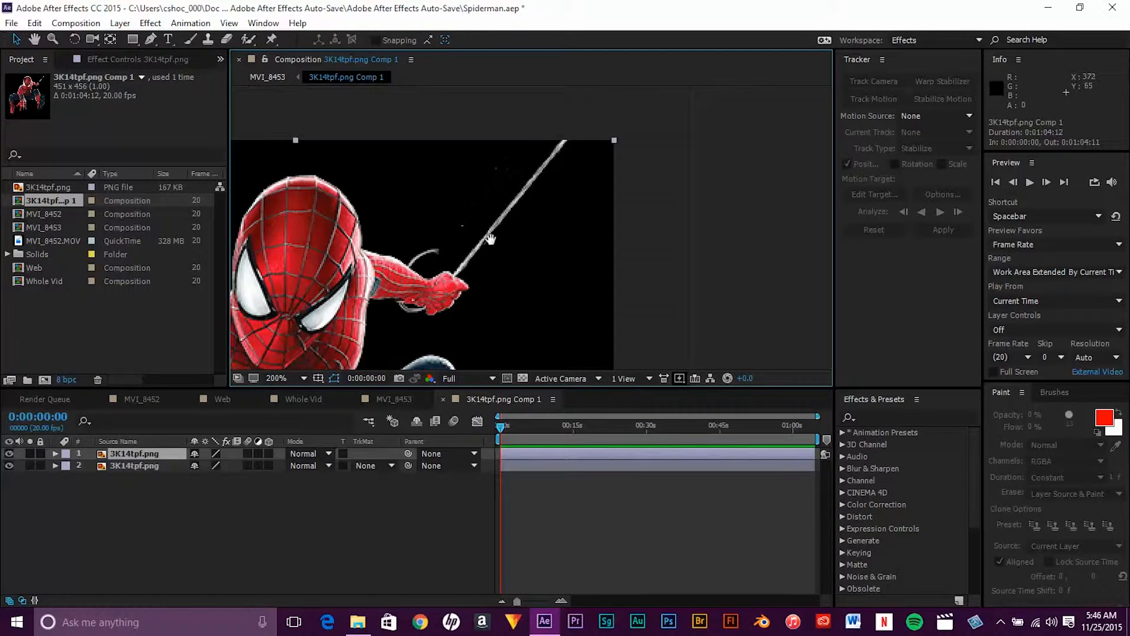
left_click_drag(490, 239, 444, 268)
left_click(151, 39)
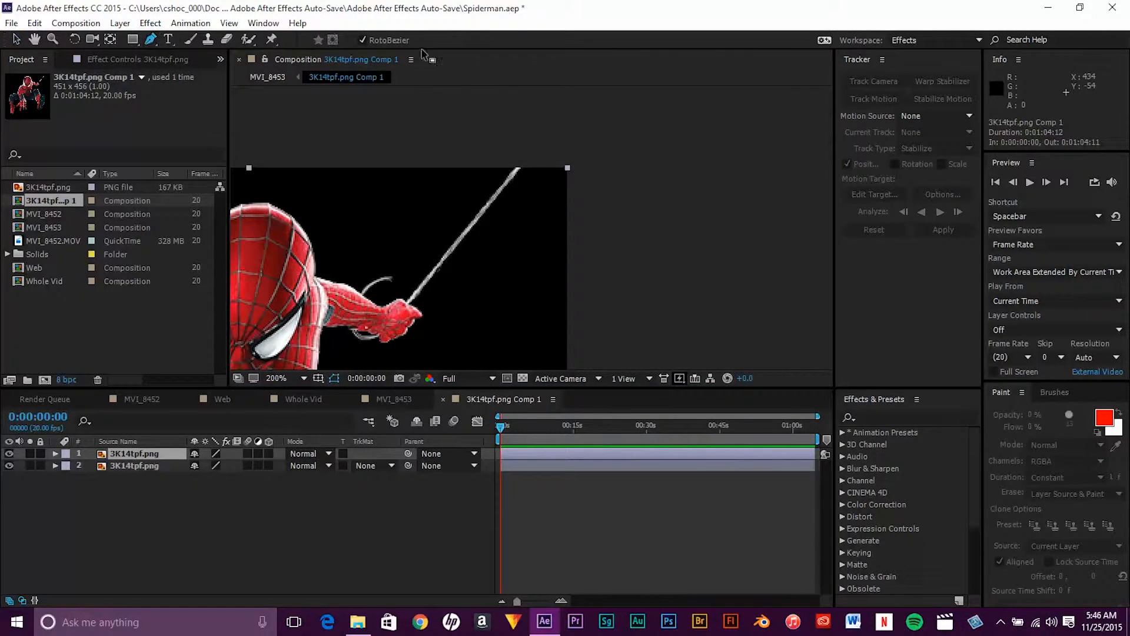
left_click(402, 281)
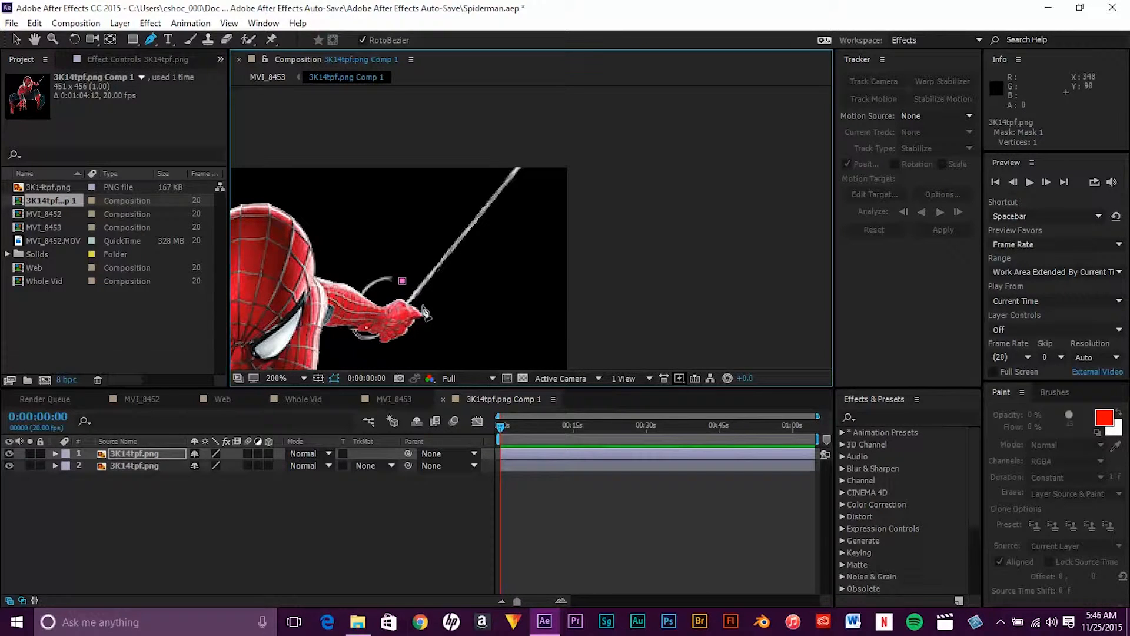
left_click(444, 289)
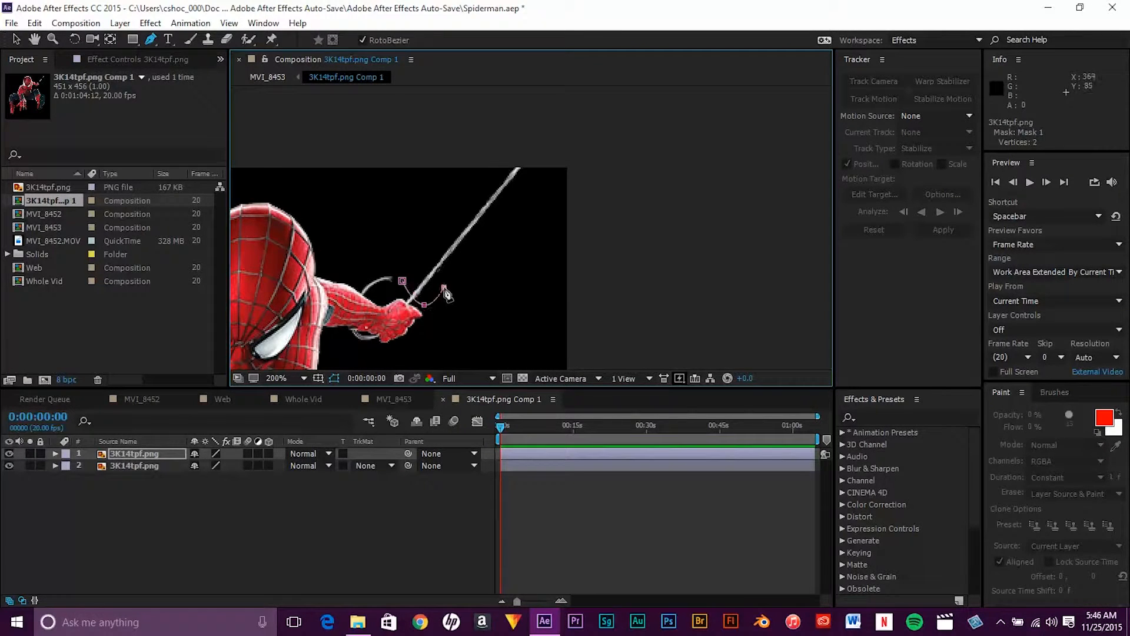
left_click(418, 263)
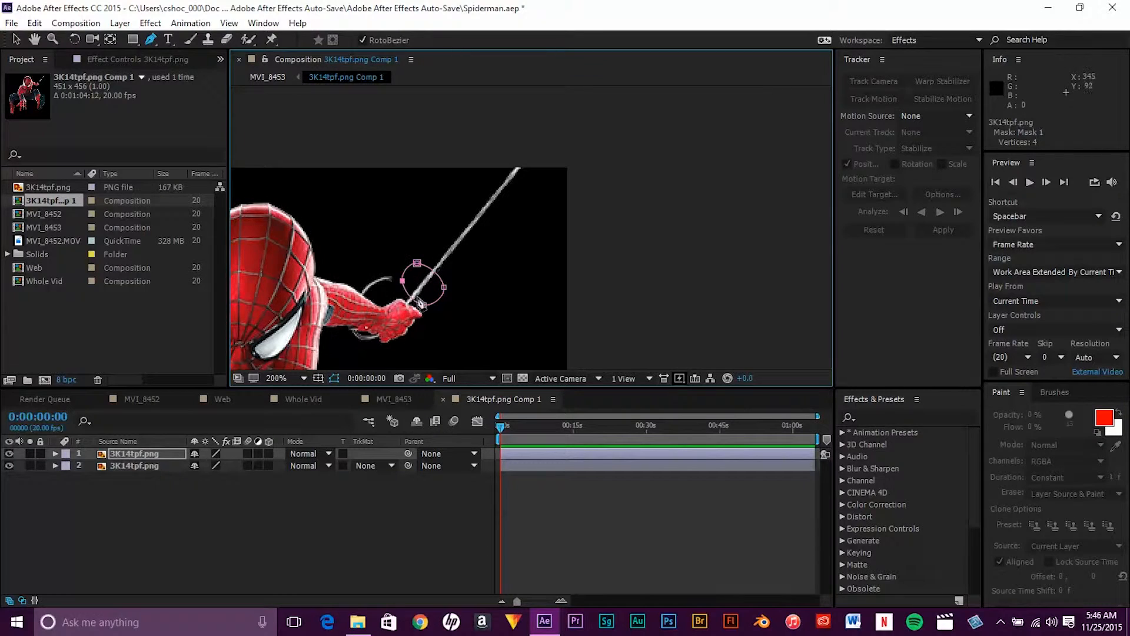
Stretch the top copy's mask past the image's upper edge so it encloses the whole upper web strand
left_click_drag(402, 284, 509, 152)
left_click_drag(443, 289, 484, 135)
left_click_drag(549, 159, 560, 160)
left_click_drag(484, 134, 499, 136)
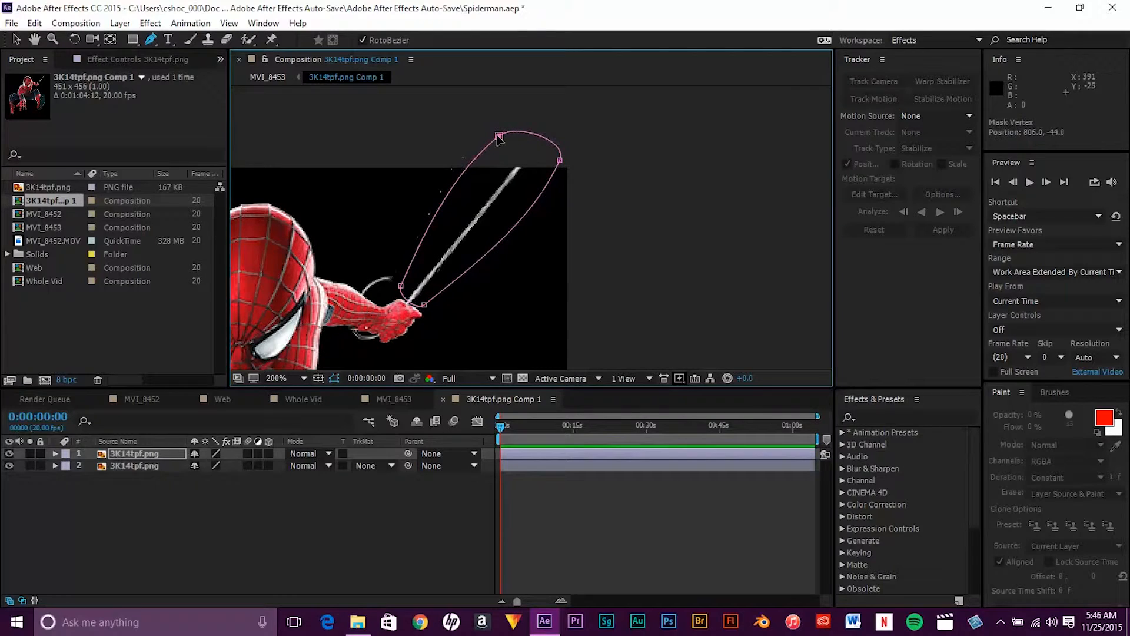
Draw a closed four-point mask around the web strand below the lower hand on the bottom 3K14tpf.png layer
left_click_drag(349, 283, 448, 94)
left_click_drag(372, 303, 510, 101)
left_click_drag(509, 318, 433, 253)
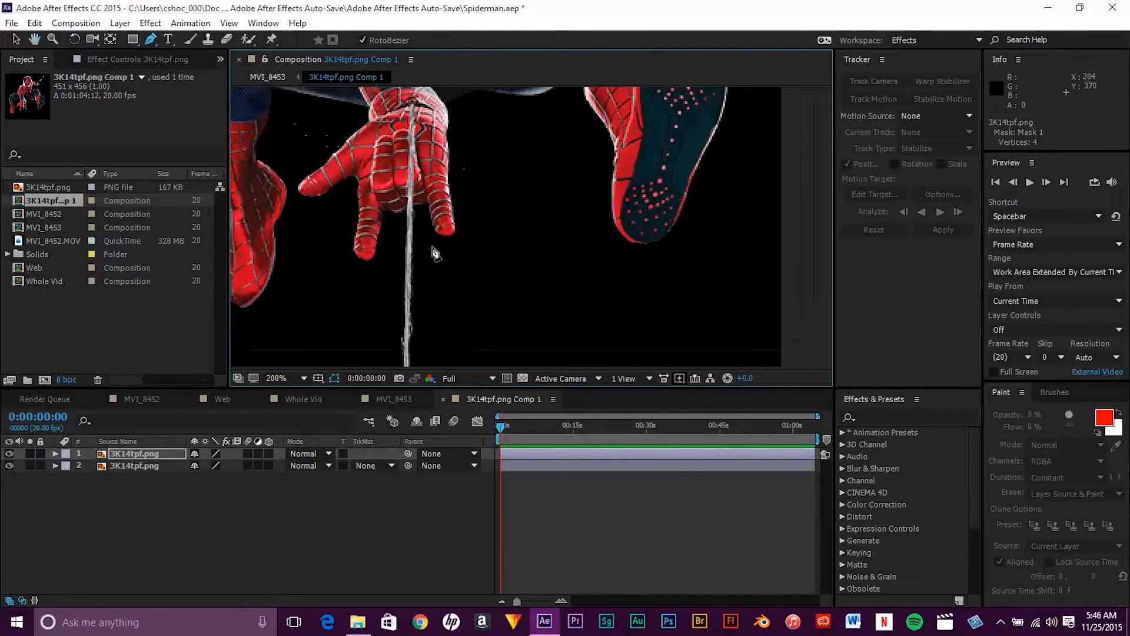
left_click(150, 466)
left_click(398, 220)
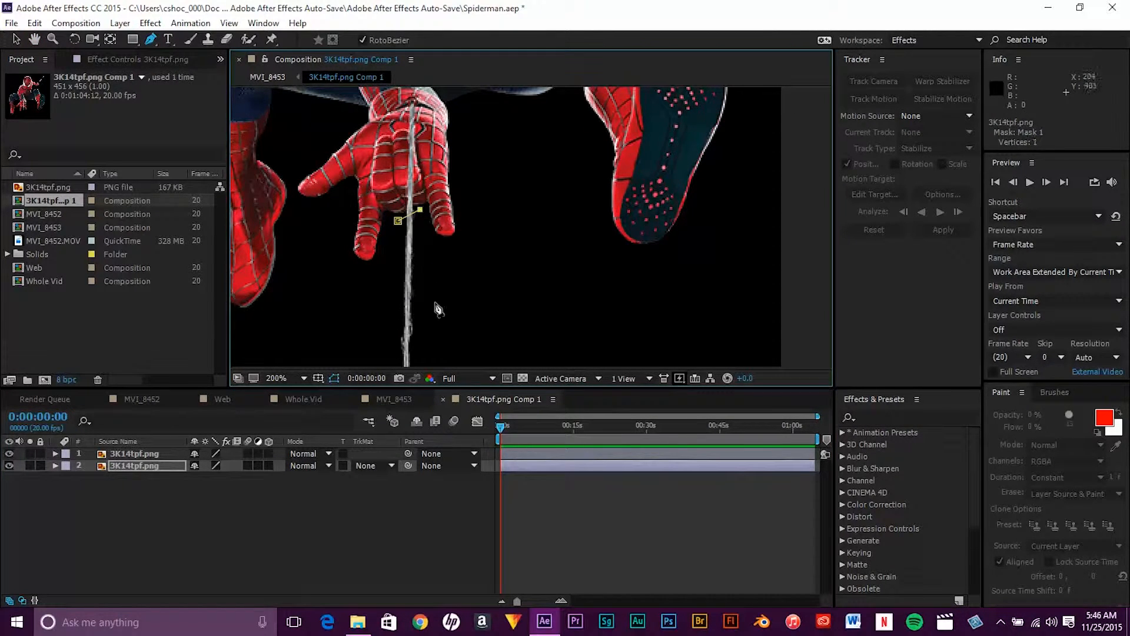
scroll(439, 347, "down", 2)
left_click(434, 340)
left_click(380, 335)
left_click(391, 172)
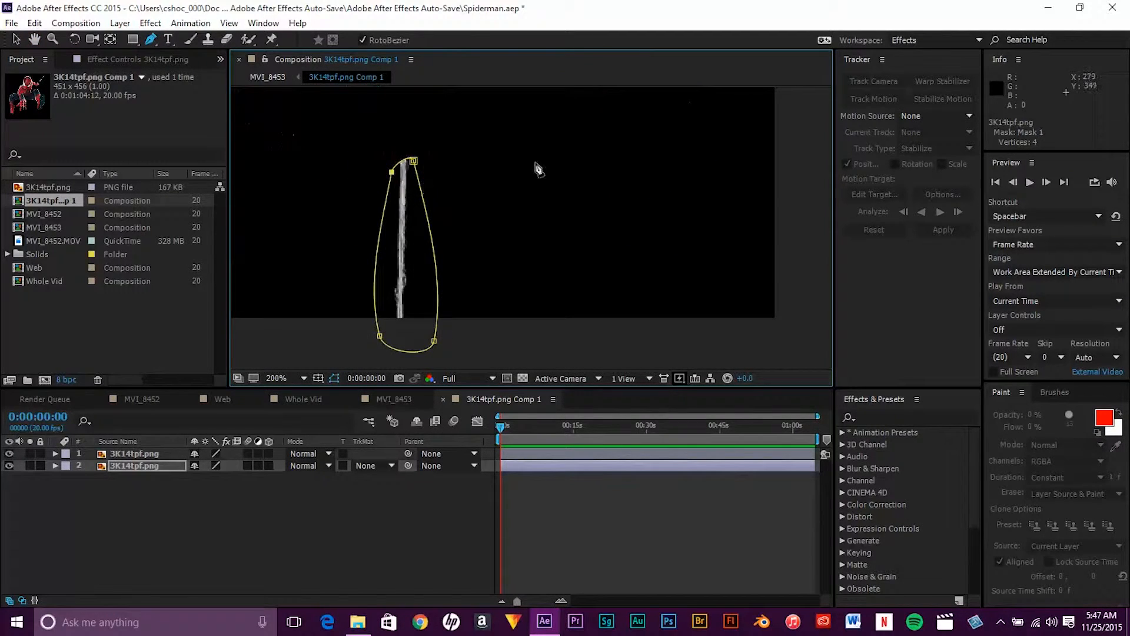
Move the masked lower strand on the bottom layer up and slightly right, to about position 269.5, 112
left_click_drag(539, 160, 471, 280)
scroll(479, 259, "down", 2)
left_click_drag(540, 188, 485, 204)
scroll(496, 227, "up", 1)
left_click_drag(456, 253, 498, 252)
scroll(522, 271, "down", 1)
left_click(125, 480)
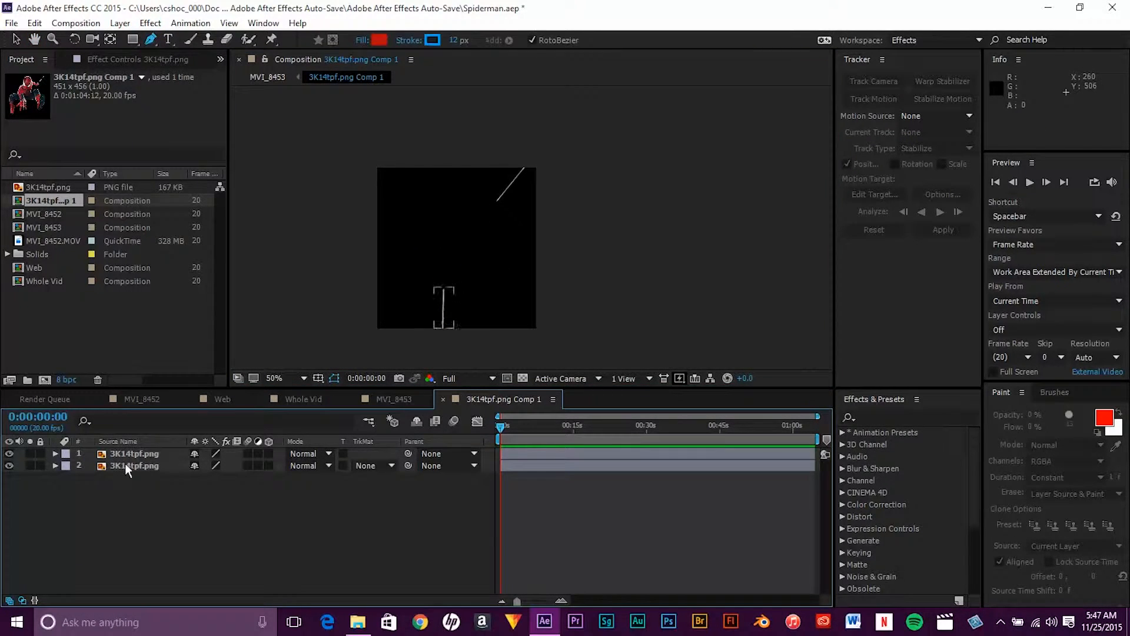
left_click(125, 465)
left_click(18, 42)
left_click_drag(443, 321, 458, 272)
scroll(458, 272, "up", 4)
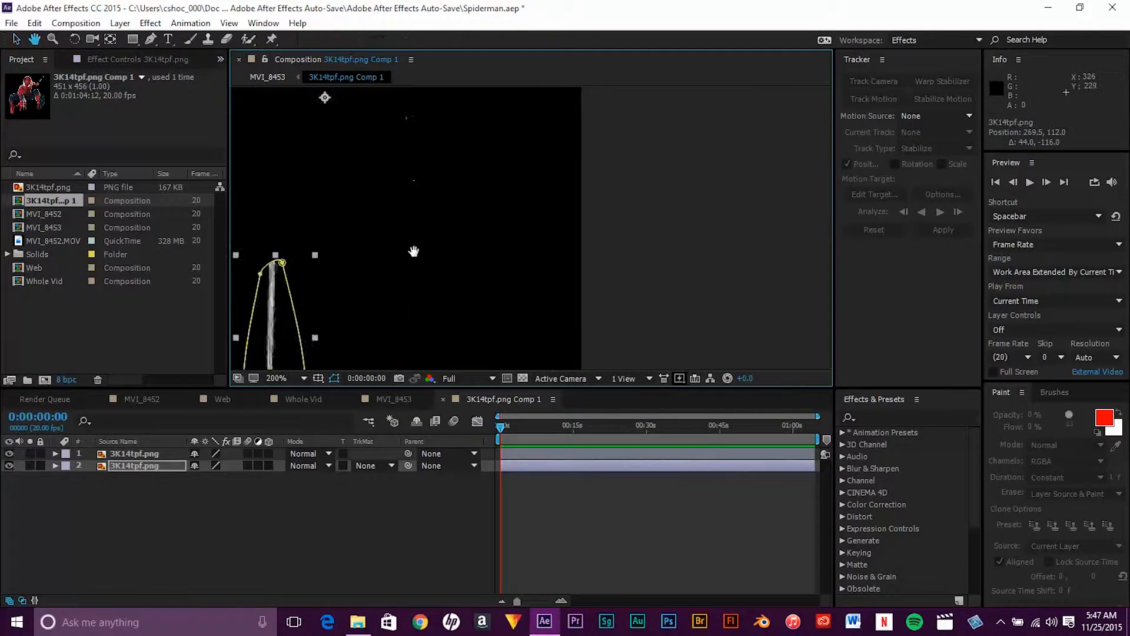
scroll(479, 220, "down", 1)
left_click_drag(492, 204, 484, 262)
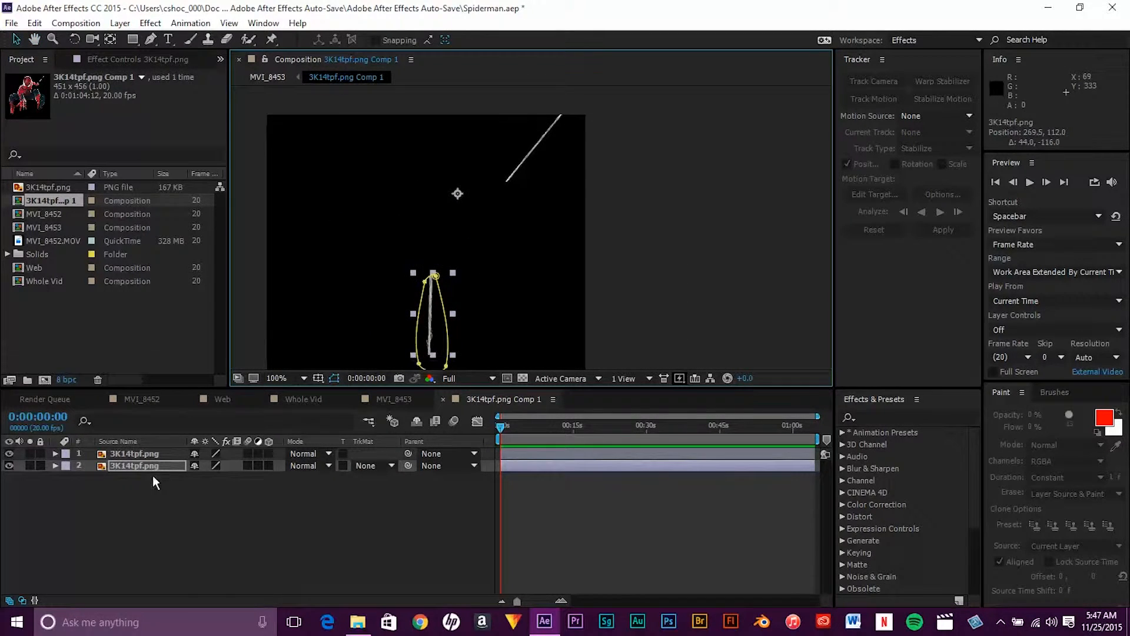
Rotate the upper strand about -39.5° to make it vertical and place it end to end above the lower strand
left_click(164, 454)
left_click(75, 40)
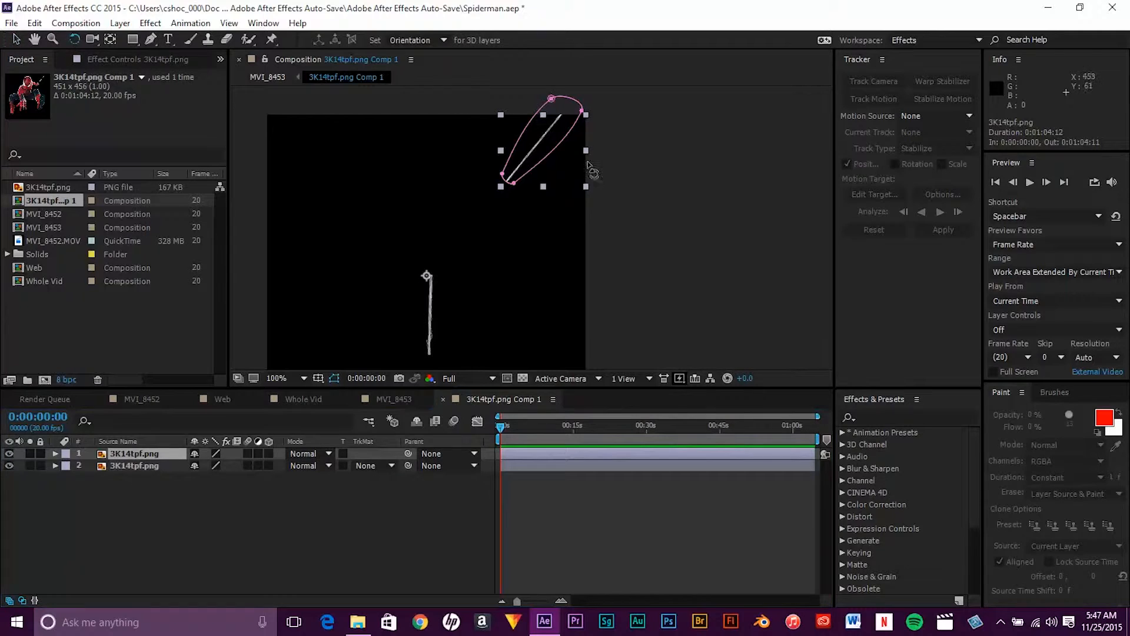
left_click_drag(532, 154, 431, 167)
left_click(16, 40)
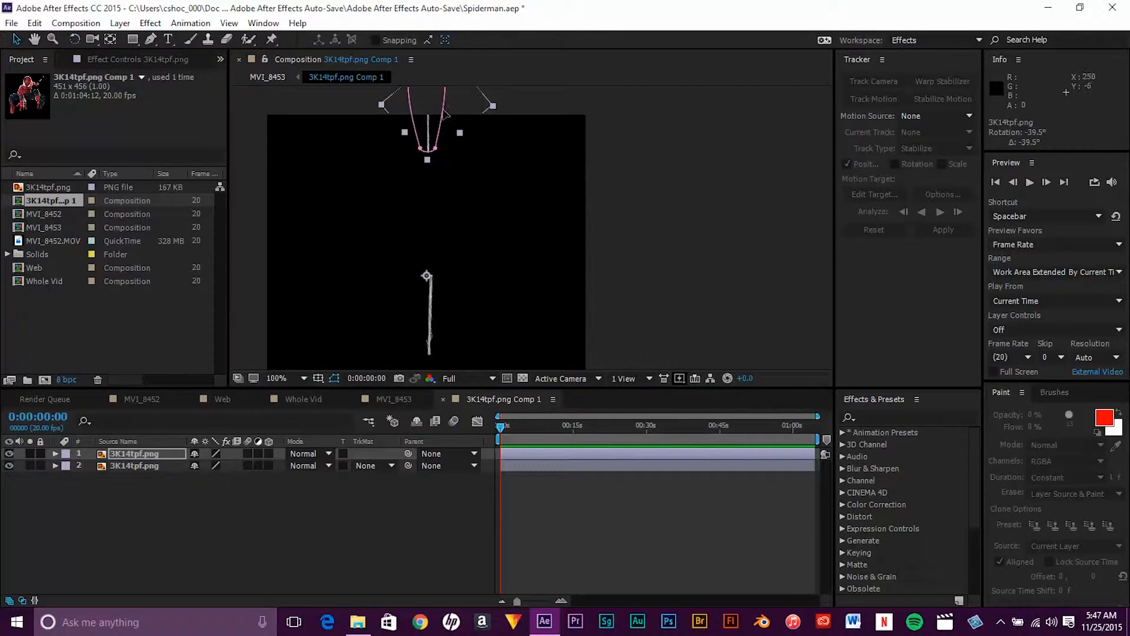
left_click_drag(433, 133, 434, 242)
left_click(448, 510)
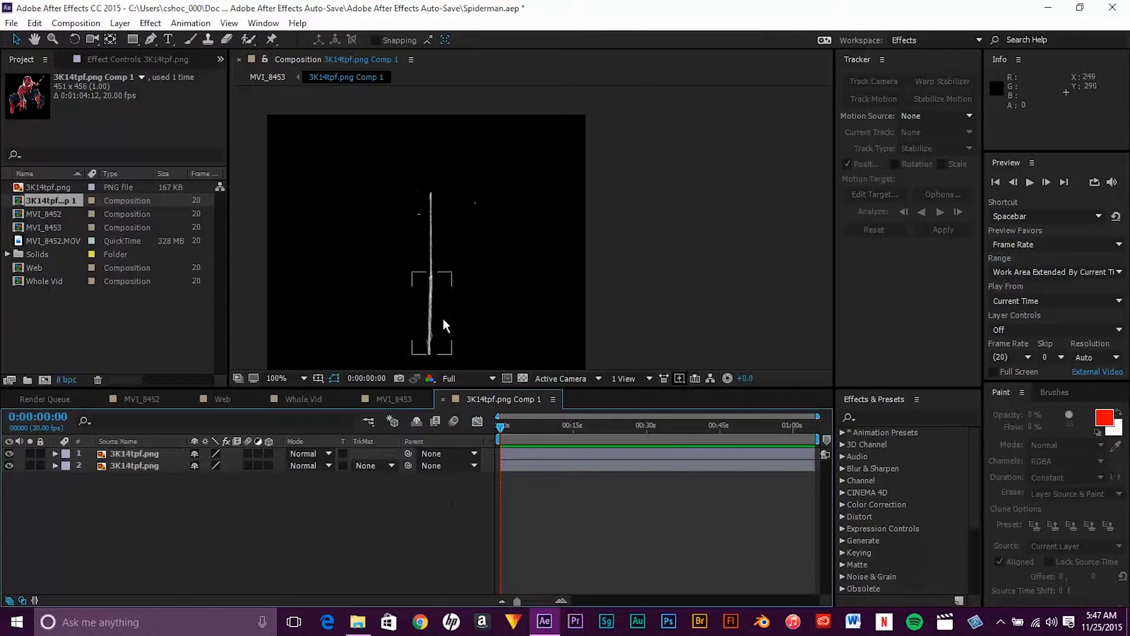
Inspect the join between the two web strand pieces up close
scroll(444, 318, "up", 1)
key("space")
left_click_drag(401, 318, 459, 313)
scroll(459, 314, "down", 1)
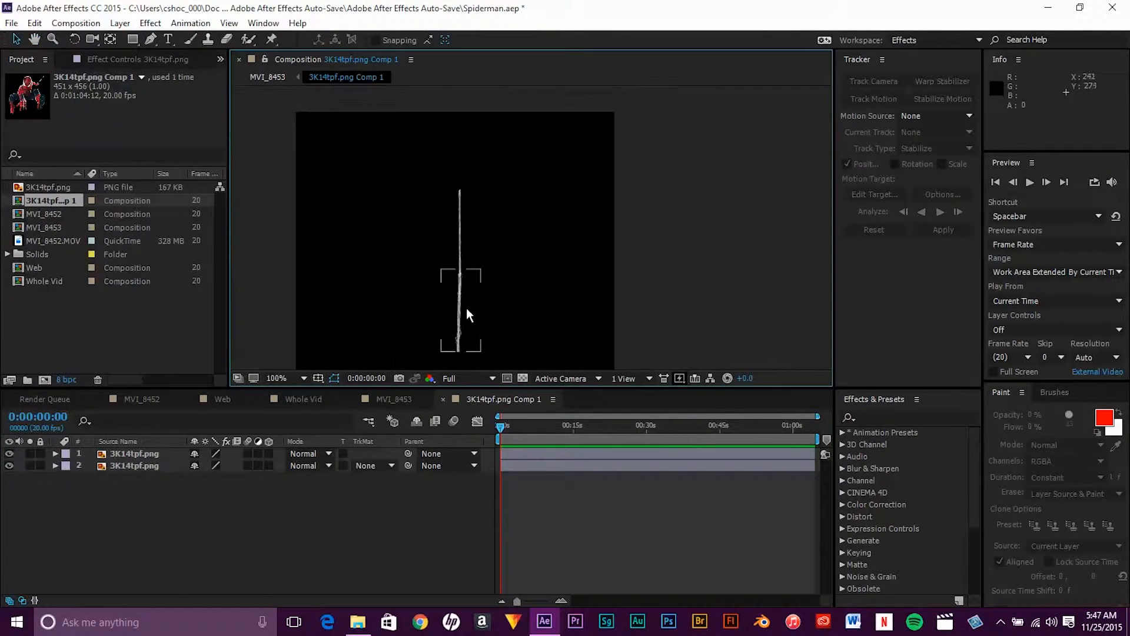
scroll(491, 267, "up", 1)
key("space")
left_click_drag(491, 262, 485, 187)
left_click_drag(500, 287, 504, 316)
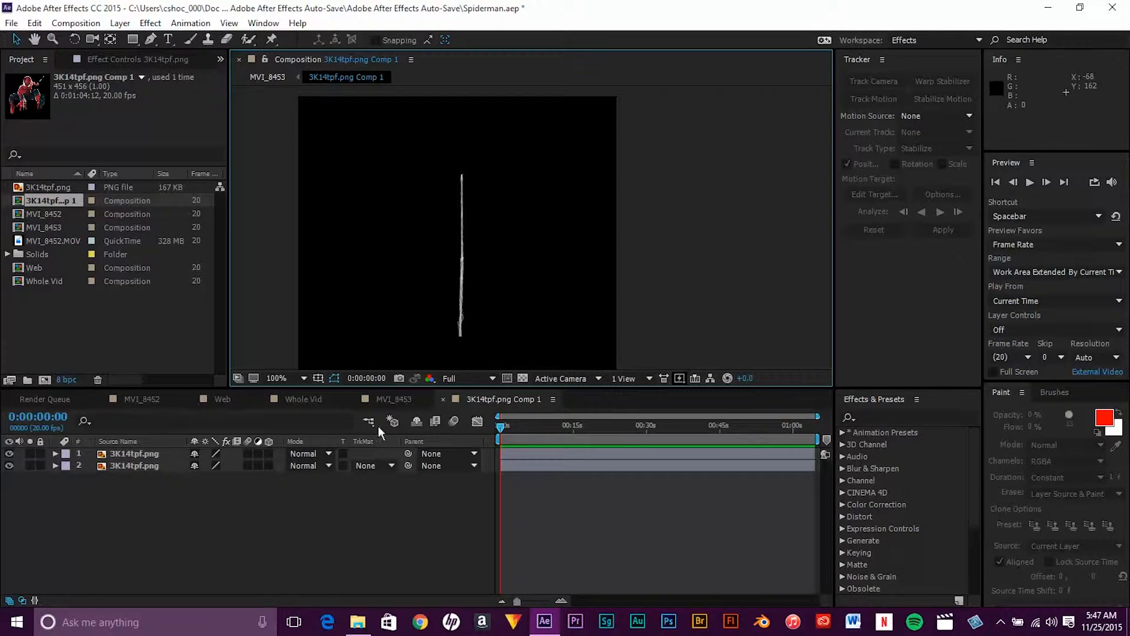
Return to the MVI_8453 composition and check how the combined web strand looks against the actor at different magnifications
left_click(407, 399)
key("period")
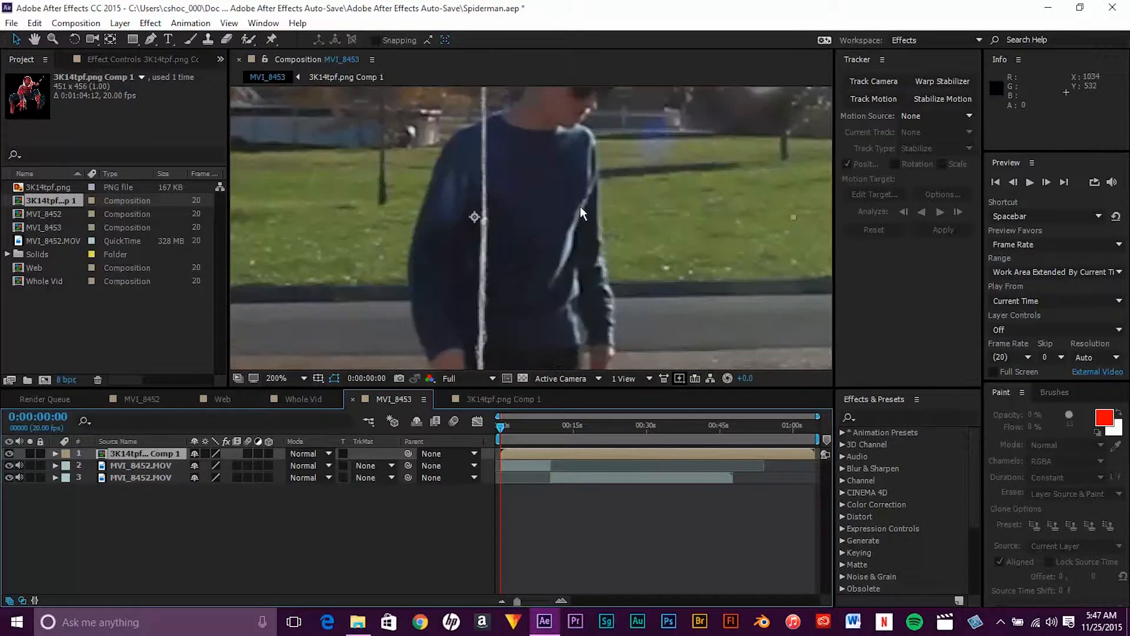
key("comma")
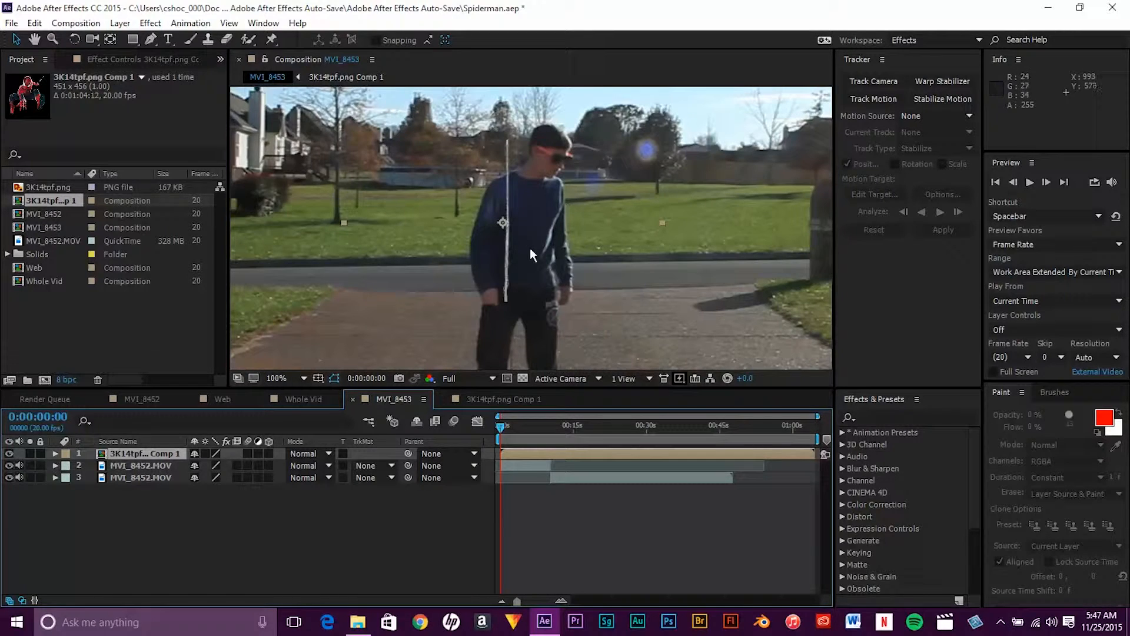
key("comma")
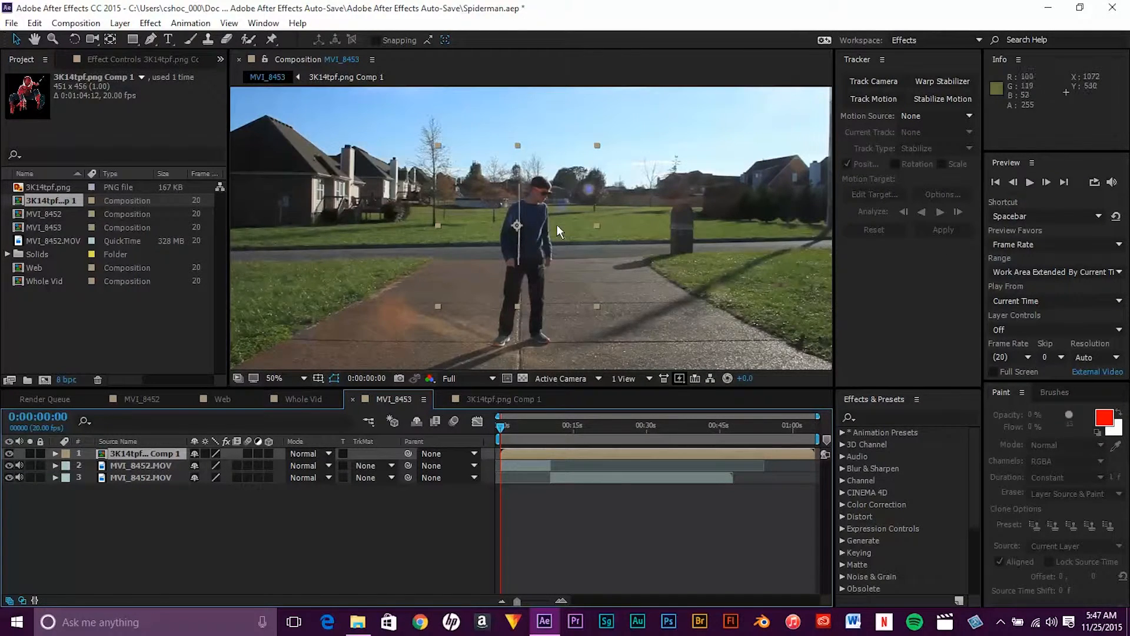
key("period")
key("period")
key("period")
key("comma")
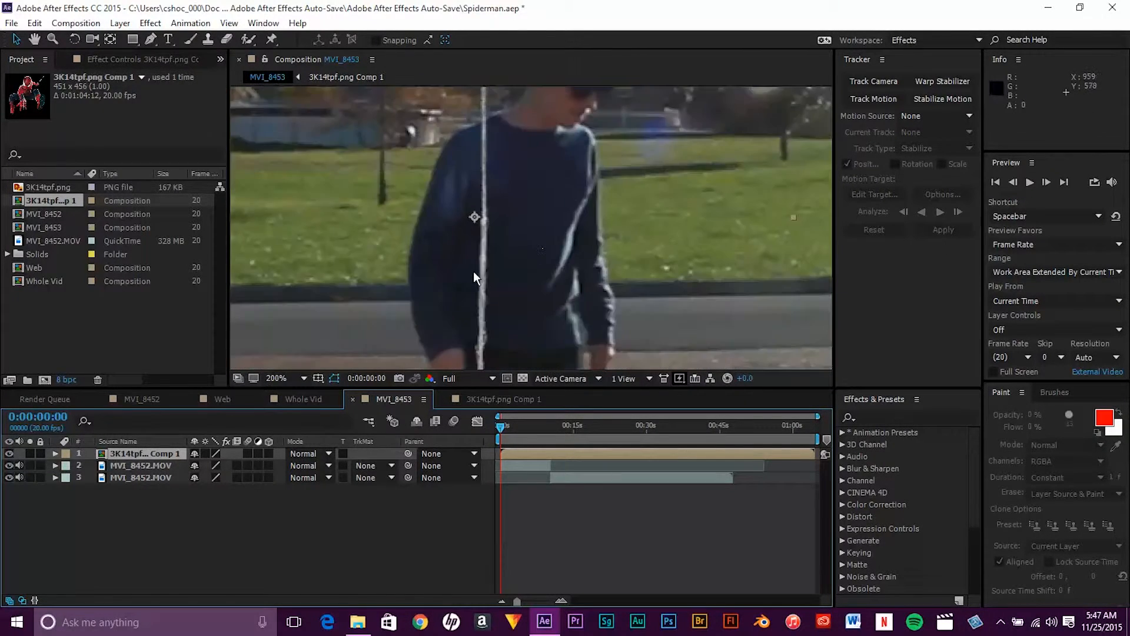
key("comma")
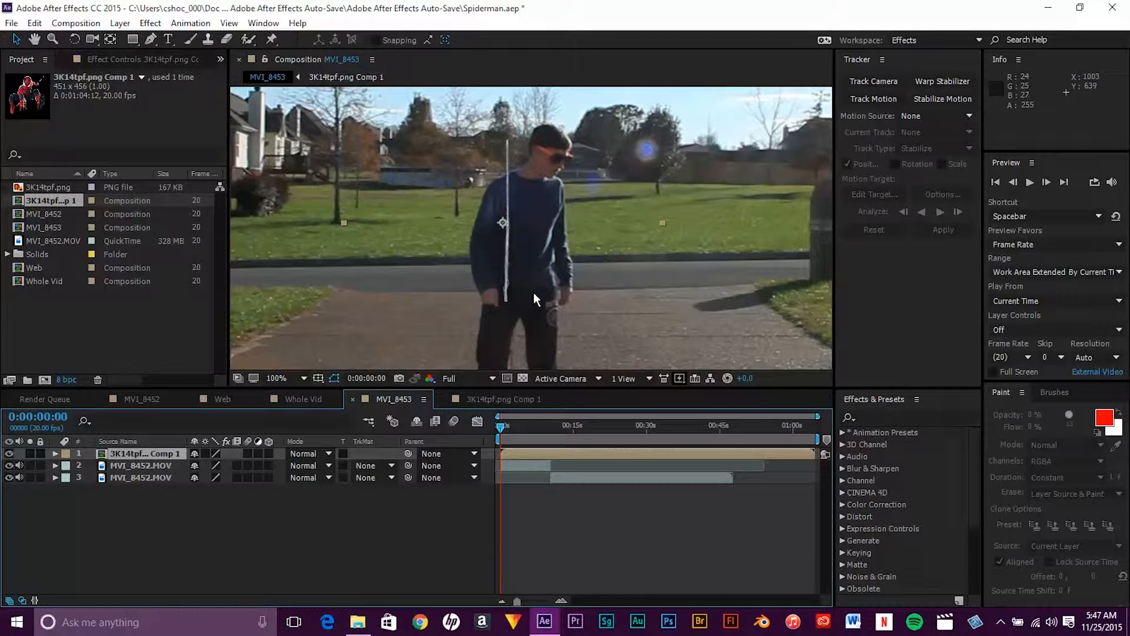
key("comma")
key("comma")
left_click_drag(549, 205, 468, 234)
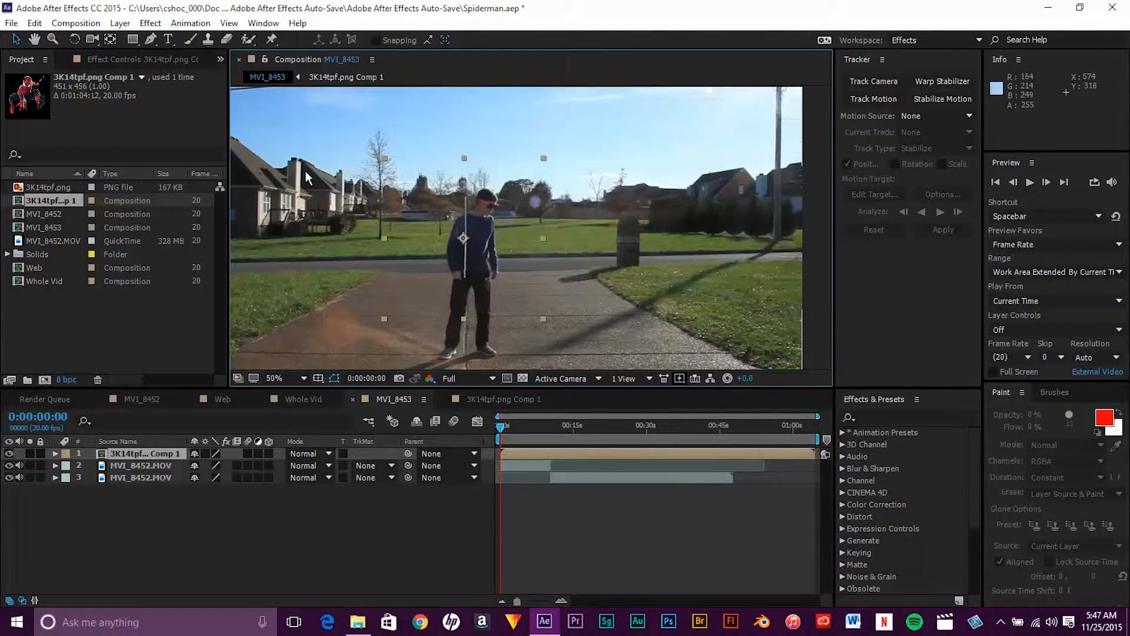
Scale the 3K14tpf.png Comp 1 web layer up to 658% in the MVI_8453 composition
key("comma")
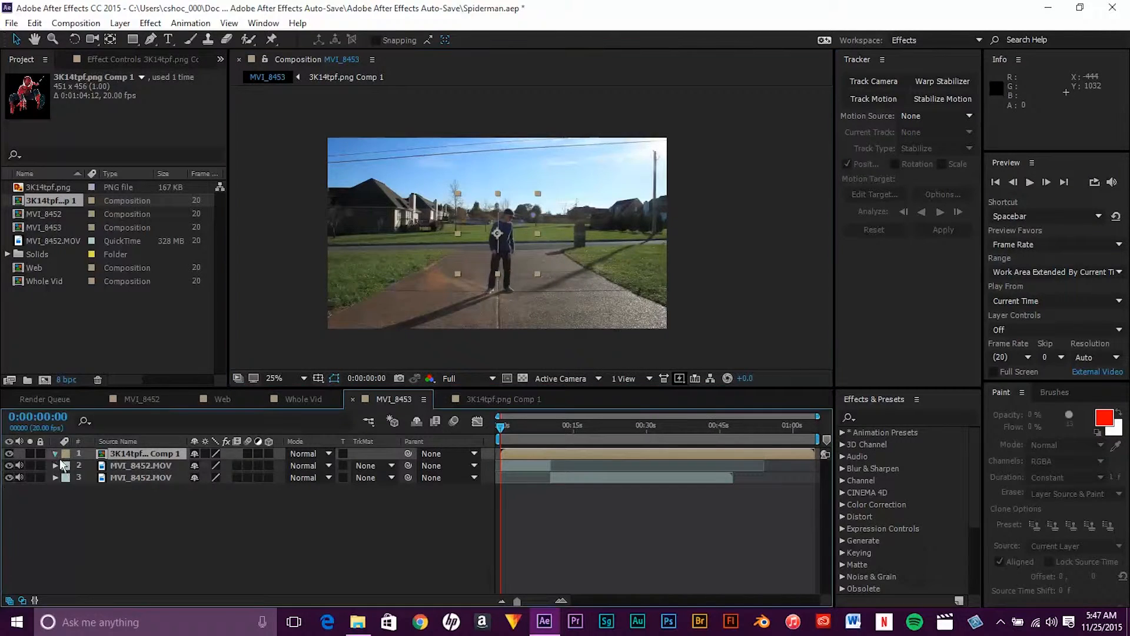
left_click(55, 453)
left_click(68, 465)
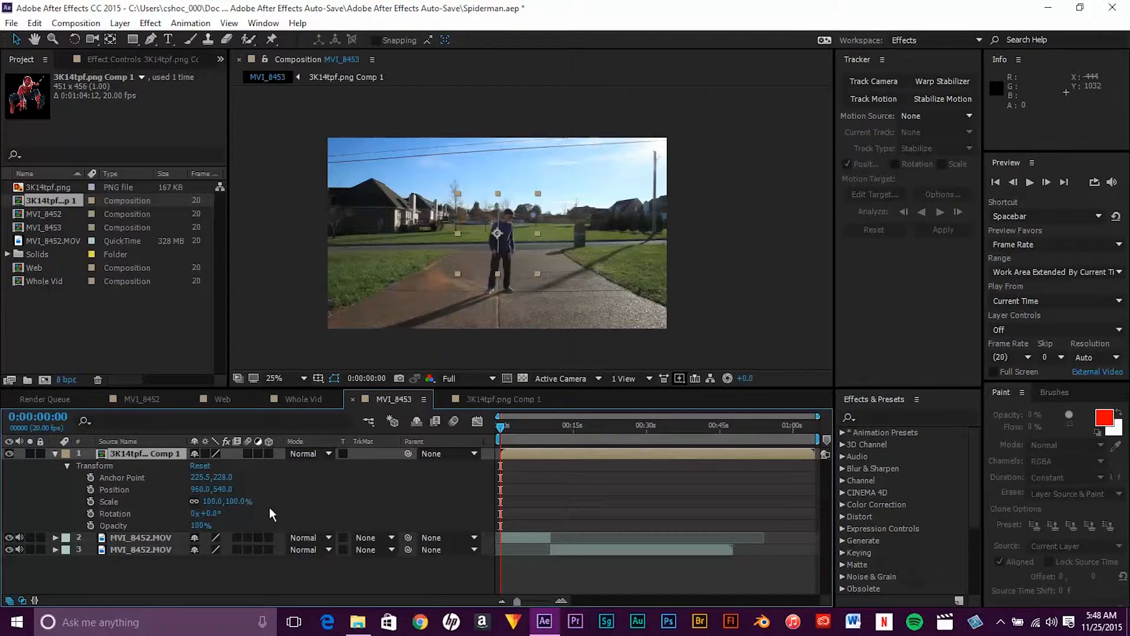
left_click_drag(236, 502, 581, 470)
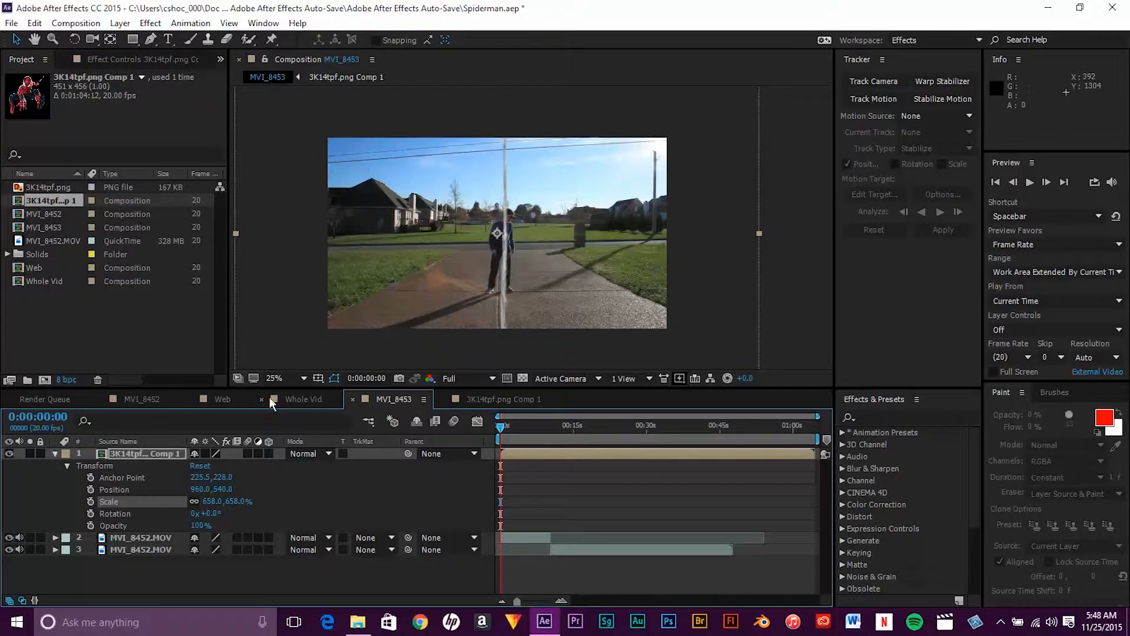
Review the finished web effect in the MVI_8452 composition up to 0:00:04:06 and return to MVI_8453
left_click(152, 400)
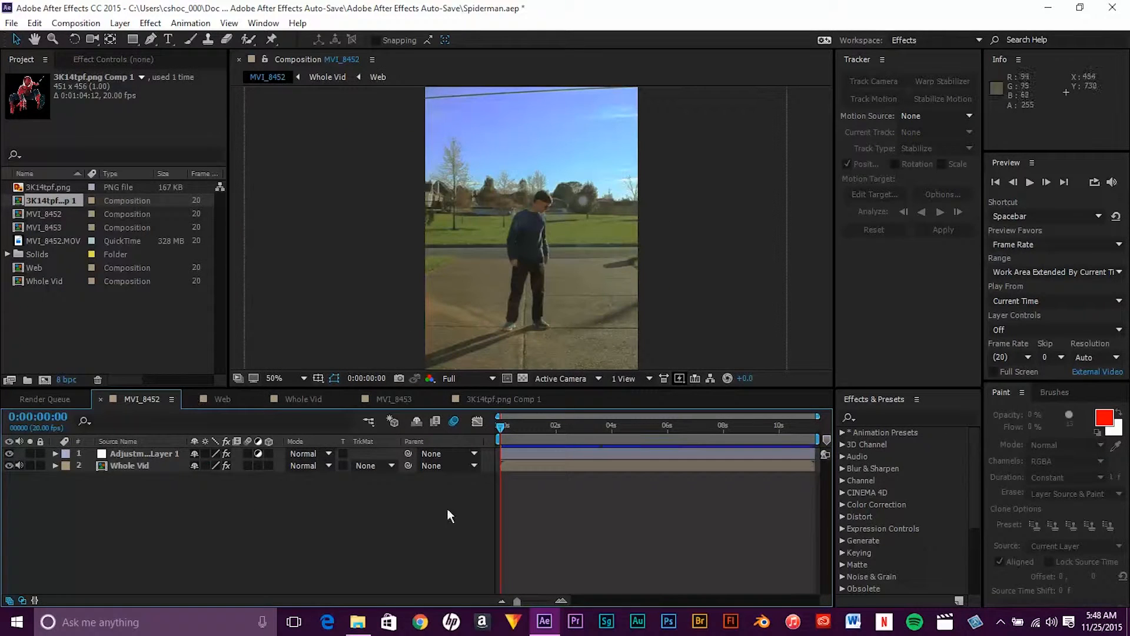
left_click_drag(508, 429, 621, 428)
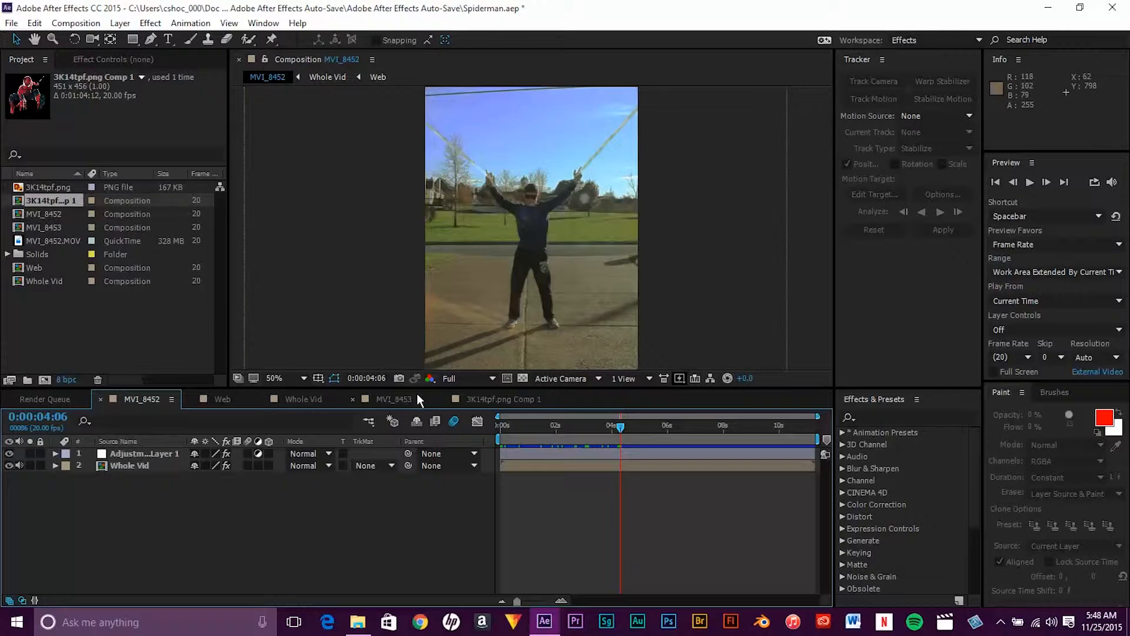
left_click(390, 404)
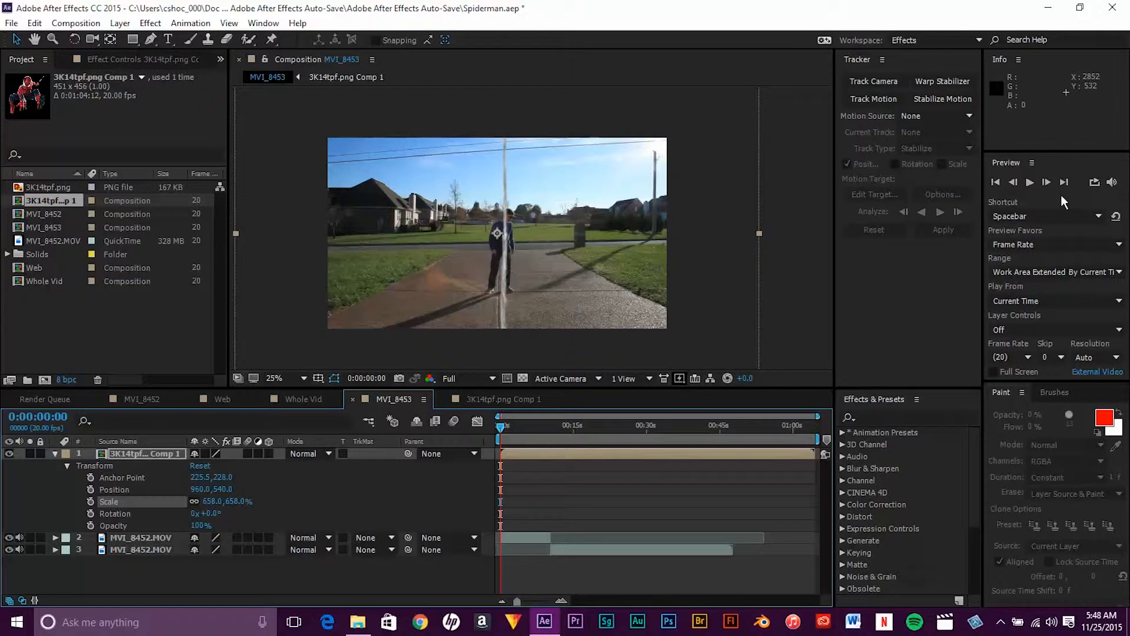
Move the web layer down to about position 948, 1036 so the strand's upper end shows in the frame
left_click_drag(532, 201, 530, 274)
scroll(538, 217, "up", 1)
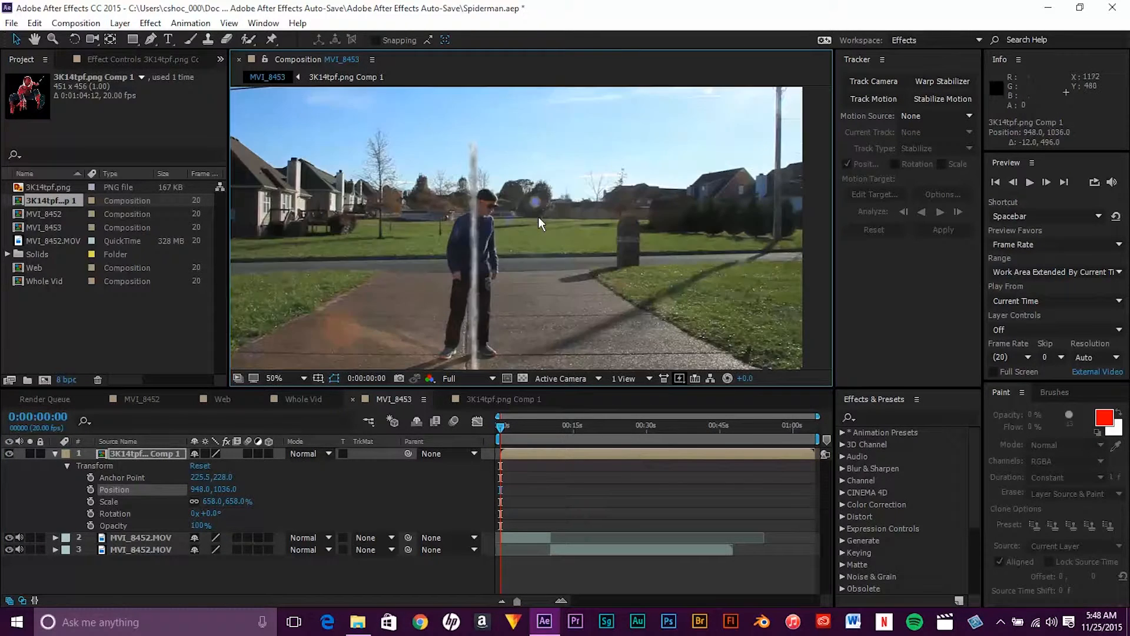
scroll(538, 217, "up", 2)
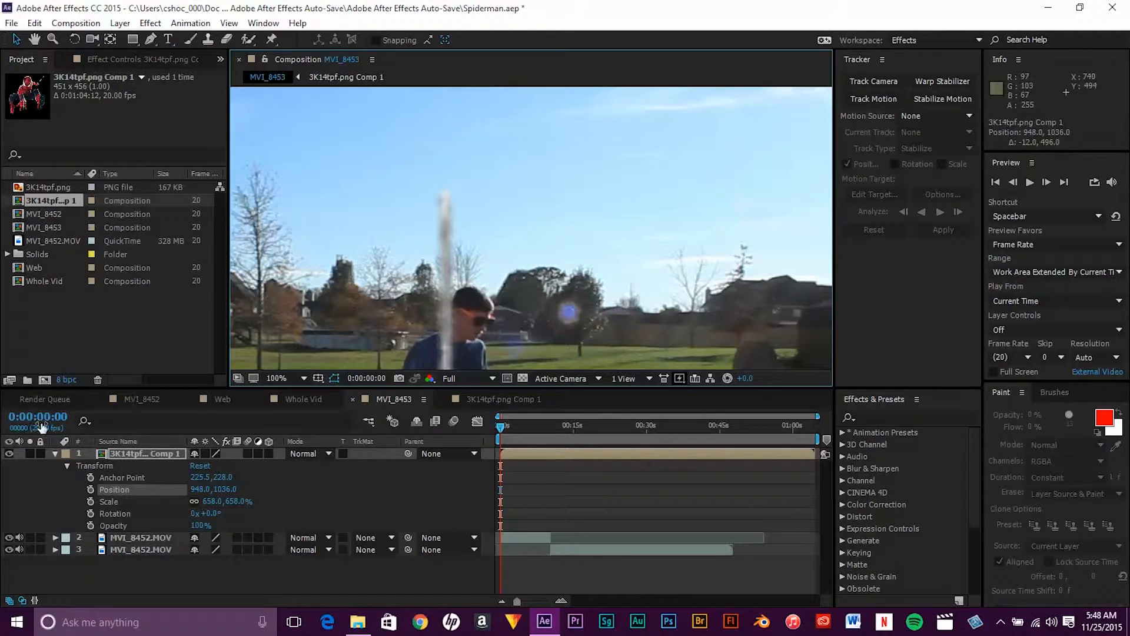
Place a puppet pin at the upper end of the web strand with the Puppet Pin tool
left_click(55, 454)
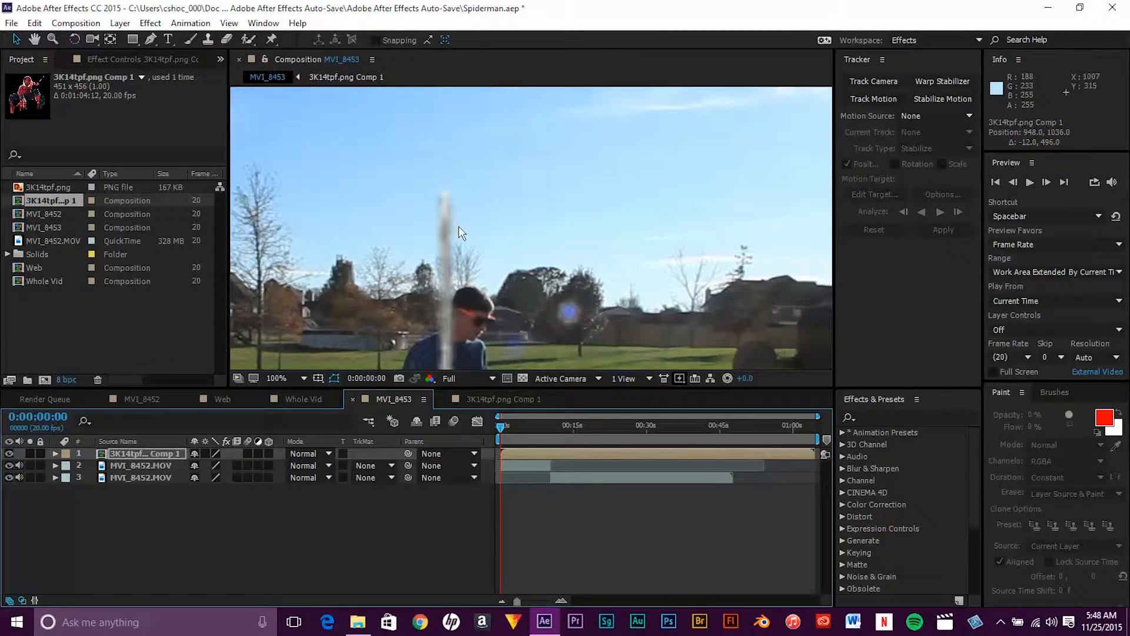
left_click(272, 38)
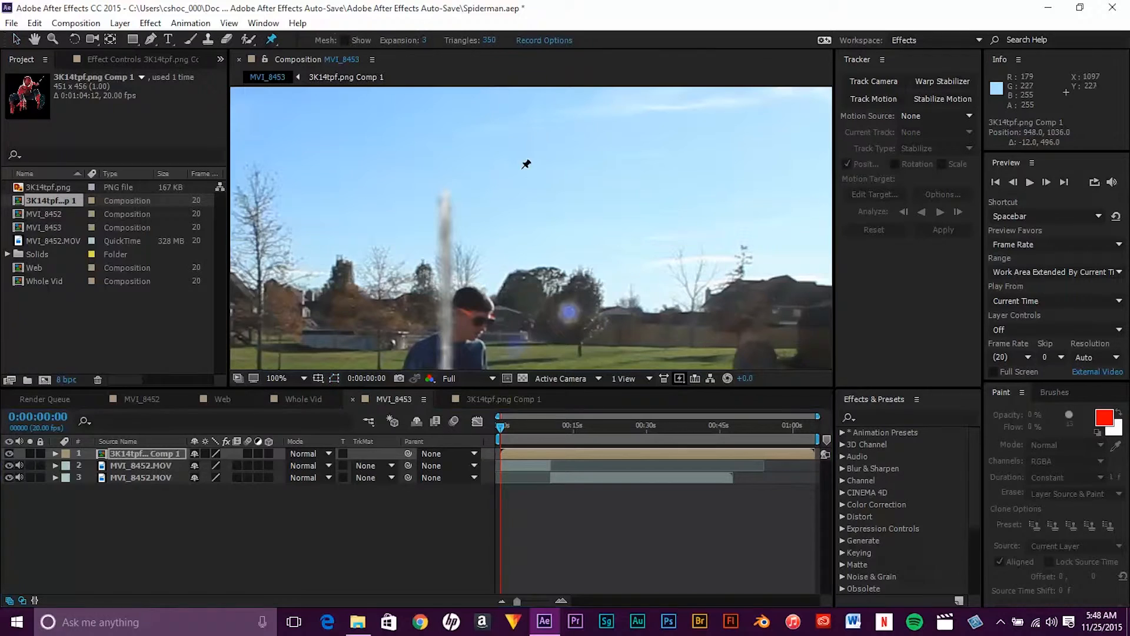
left_click(446, 201)
Move the web layer up to about position 960, -52 to bring the strand's lower end into the frame
key("comma")
key("comma")
key("comma")
key("comma")
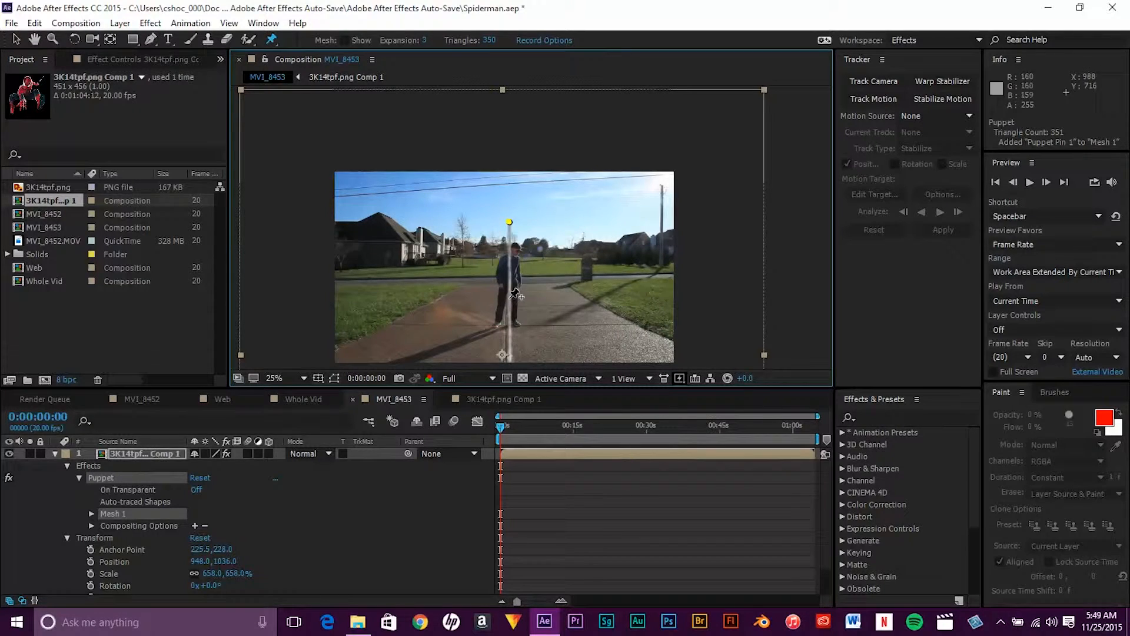
left_click_drag(530, 297, 537, 253)
key("v")
left_click_drag(556, 299, 502, 100)
left_click_drag(513, 238, 569, 246)
Place a second puppet pin at the lower end of the web strand
scroll(526, 270, "up", 2)
scroll(526, 270, "up", 2)
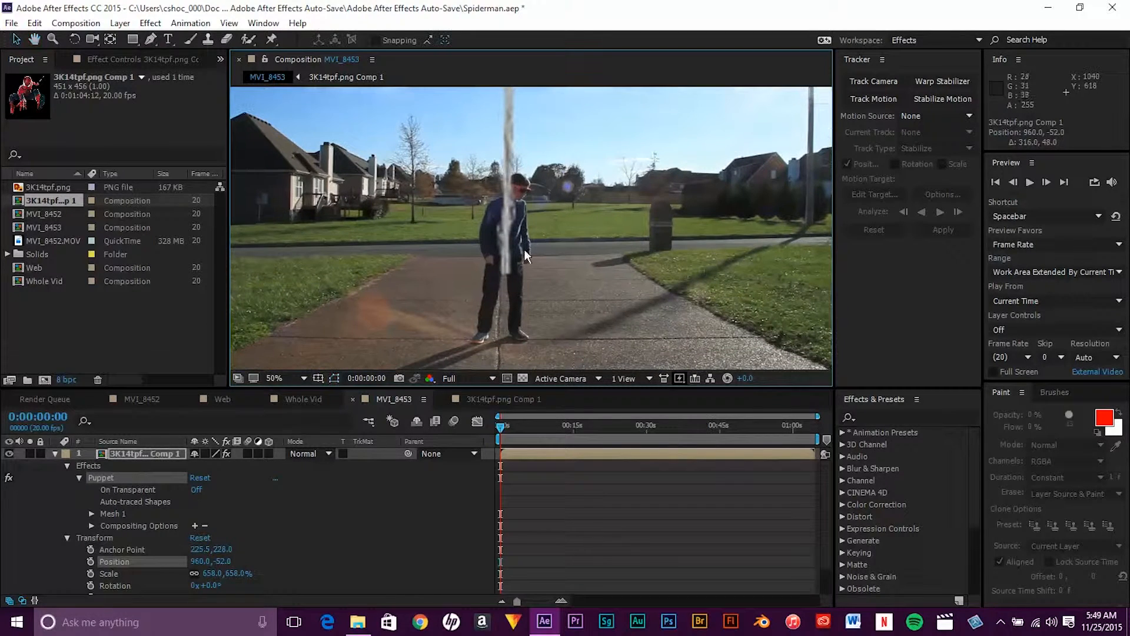
left_click(272, 40)
left_click(481, 307)
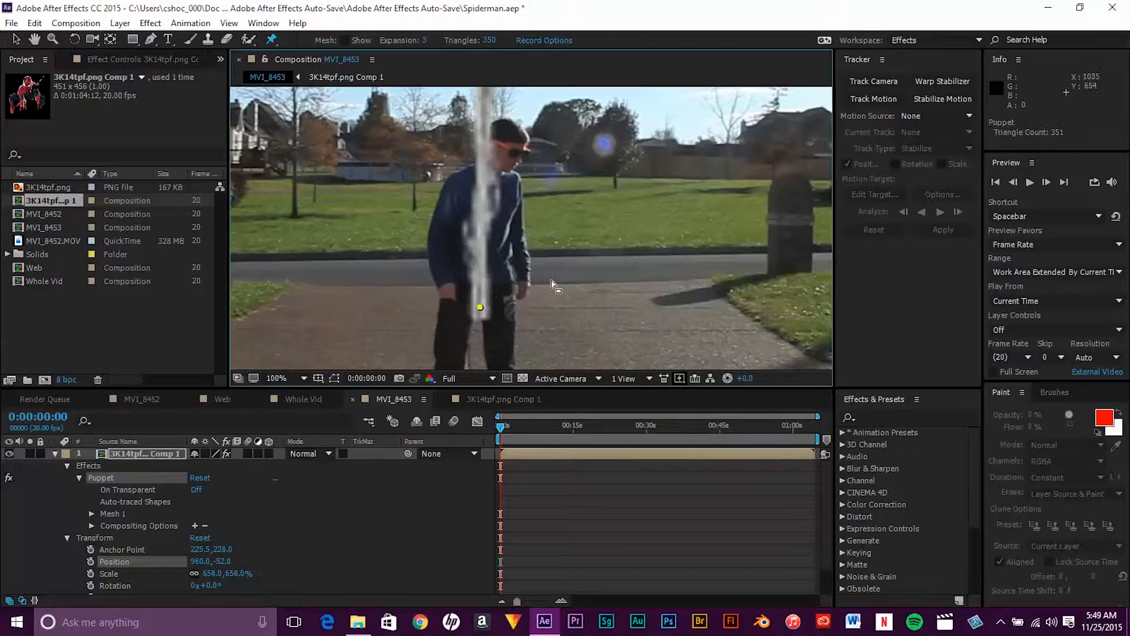
Move the web layer to about position 792, 676, just left of the actor
scroll(551, 285, "down", 2)
left_click_drag(559, 259, 556, 216)
left_click(17, 40)
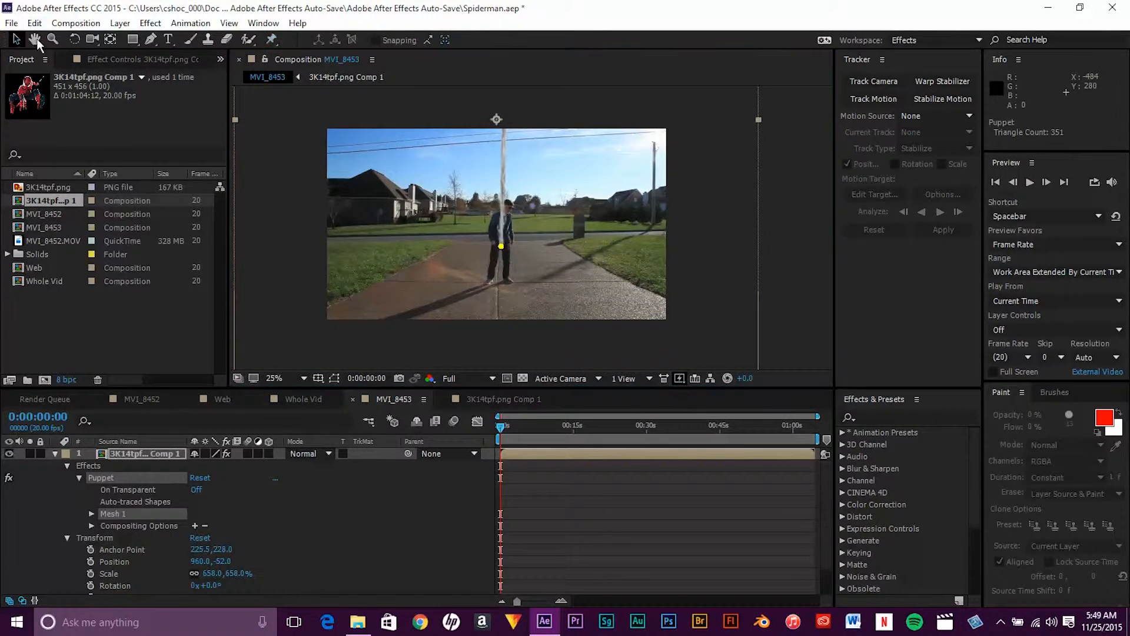
left_click_drag(509, 163, 479, 288)
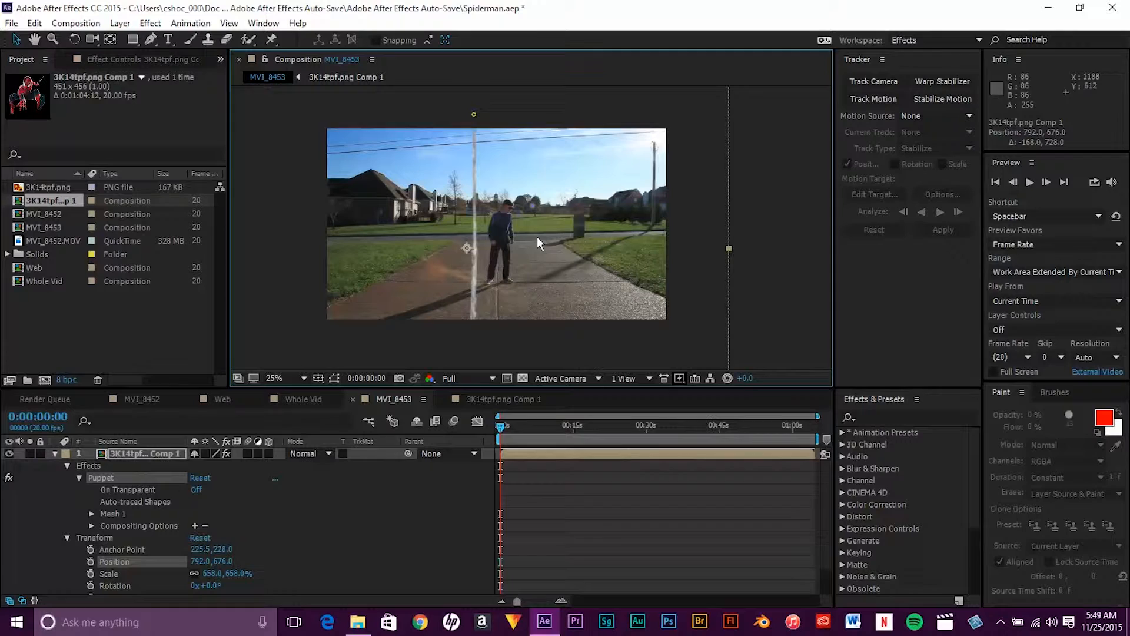
Set the current time to 0:00:01:10, where the actor has one arm raised
left_click_drag(502, 427, 524, 428)
scroll(505, 214, "up", 1)
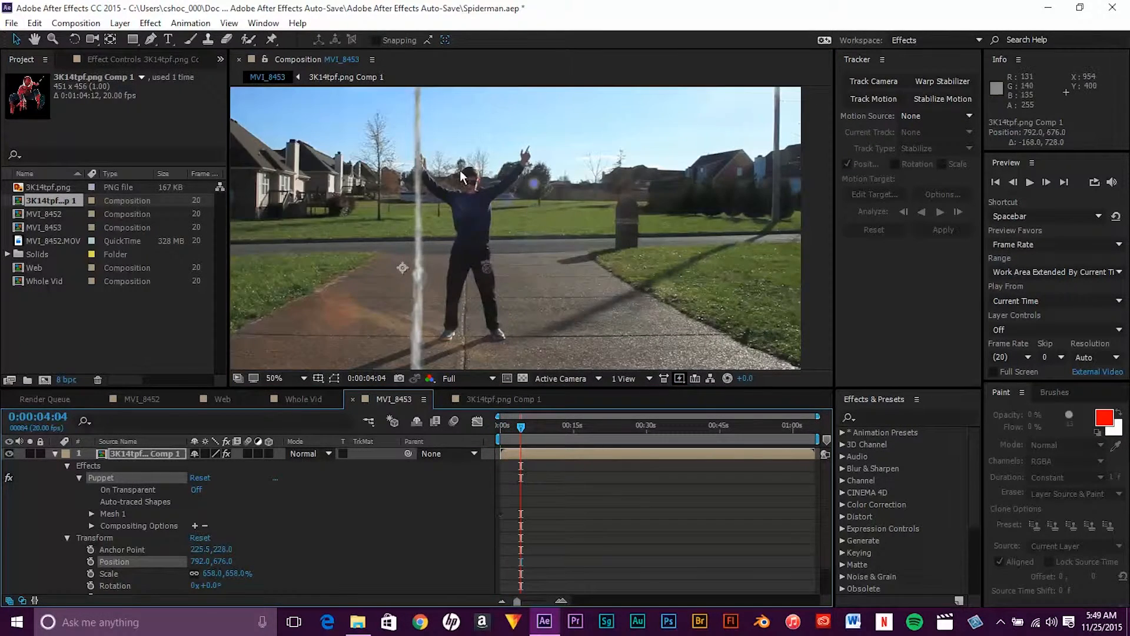
left_click_drag(521, 428, 506, 442)
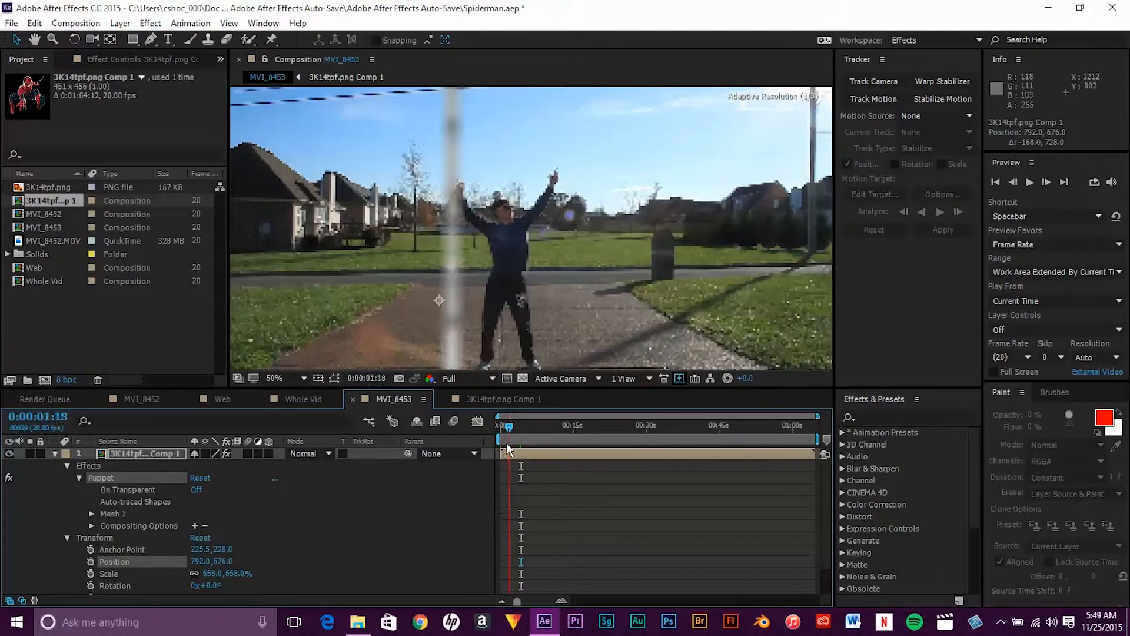
left_click(1046, 182)
left_click(1046, 182)
left_click(1046, 182)
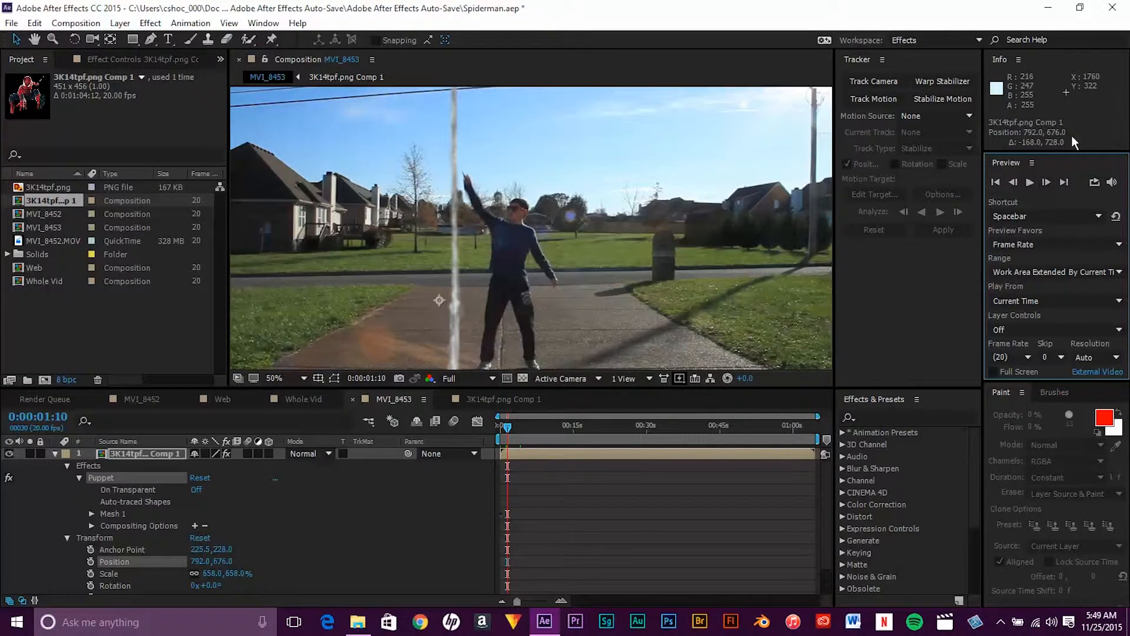
Examine how the web strand lines up with the actor's raised hand at different magnifications
scroll(472, 195, "up", 1)
key("h")
left_click_drag(408, 143, 444, 218)
key("v")
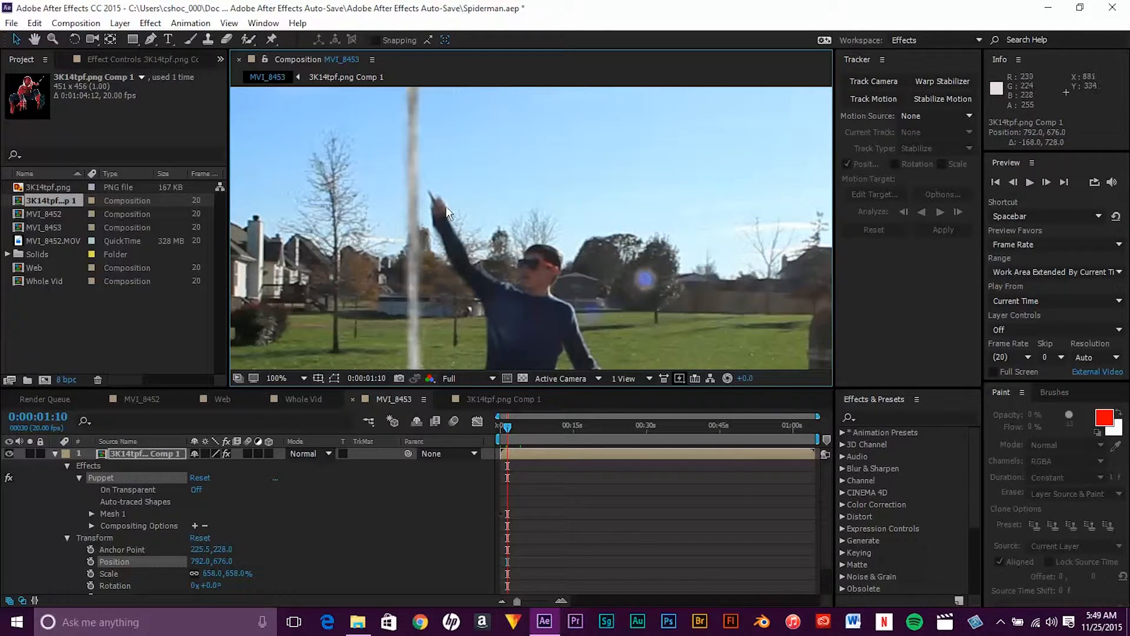
scroll(446, 206, "down", 1)
scroll(525, 223, "down", 1)
key("h")
left_click_drag(533, 202, 495, 185)
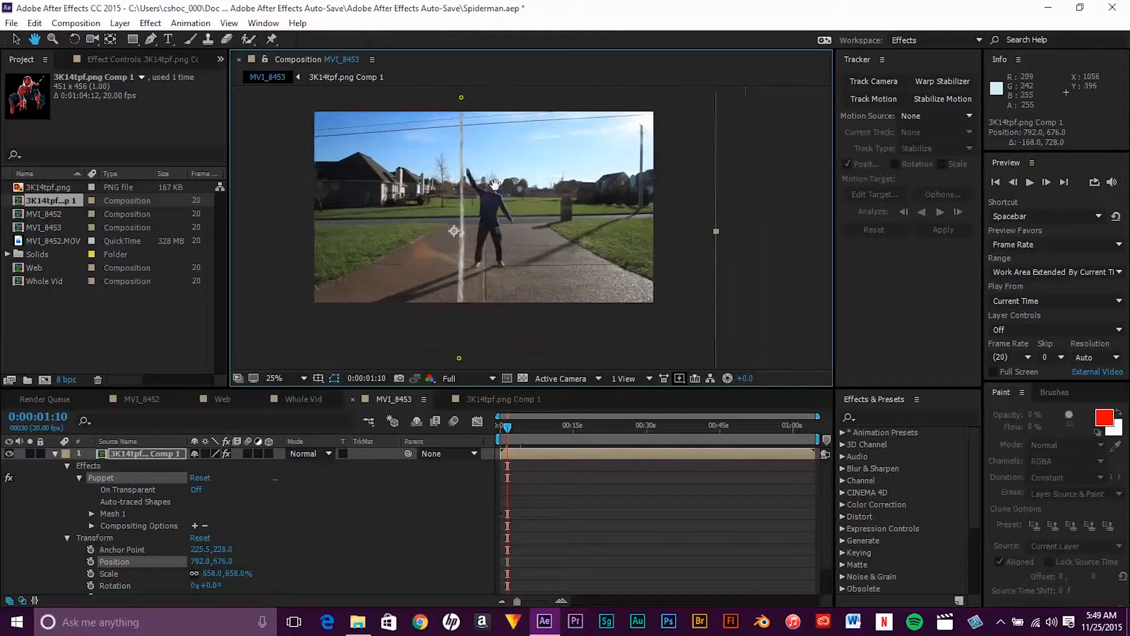
scroll(493, 192, "up", 1)
left_click_drag(450, 150, 504, 236)
key("v")
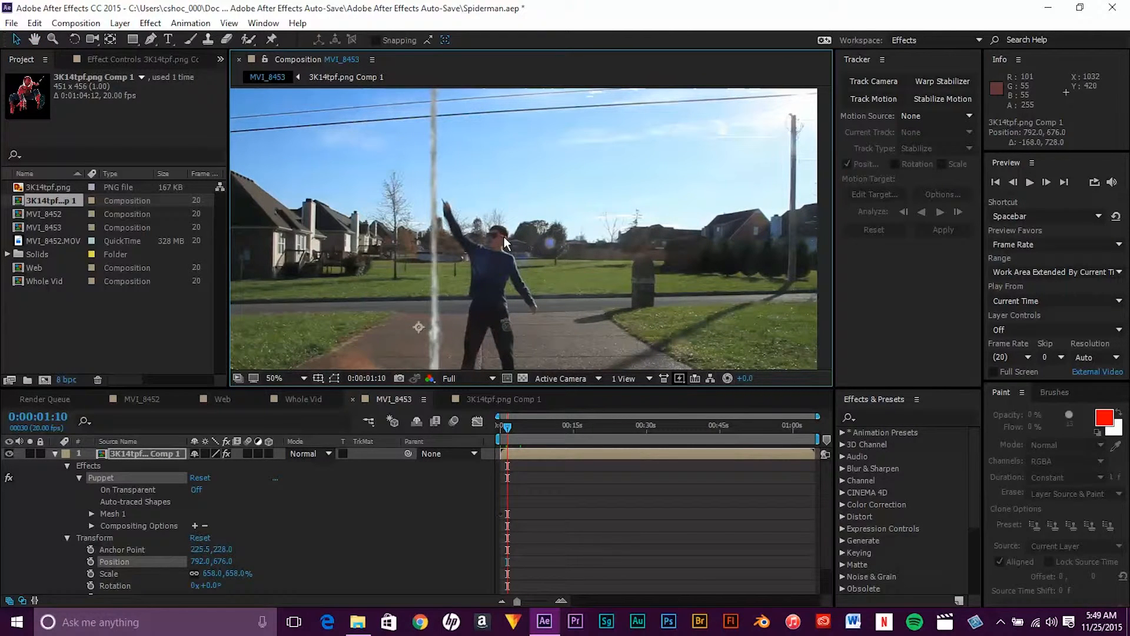
scroll(504, 237, "down", 1)
key("h")
scroll(497, 242, "up", 1)
left_click_drag(497, 241, 554, 374)
left_click_drag(460, 273, 476, 202)
key("v")
key("h")
key("v")
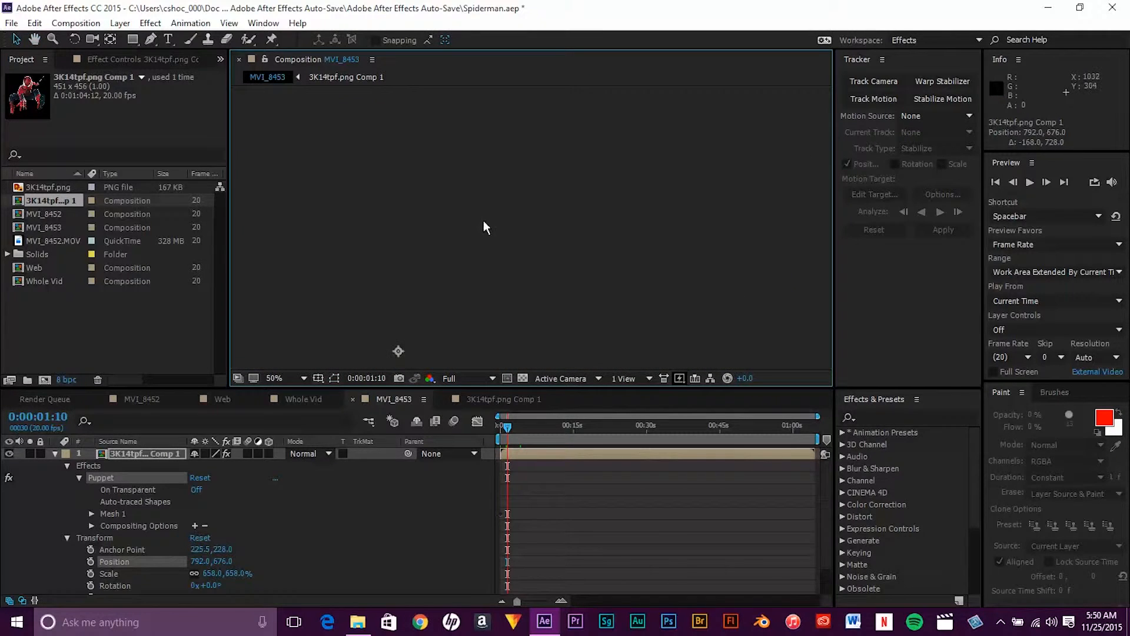
scroll(429, 227, "down", 2)
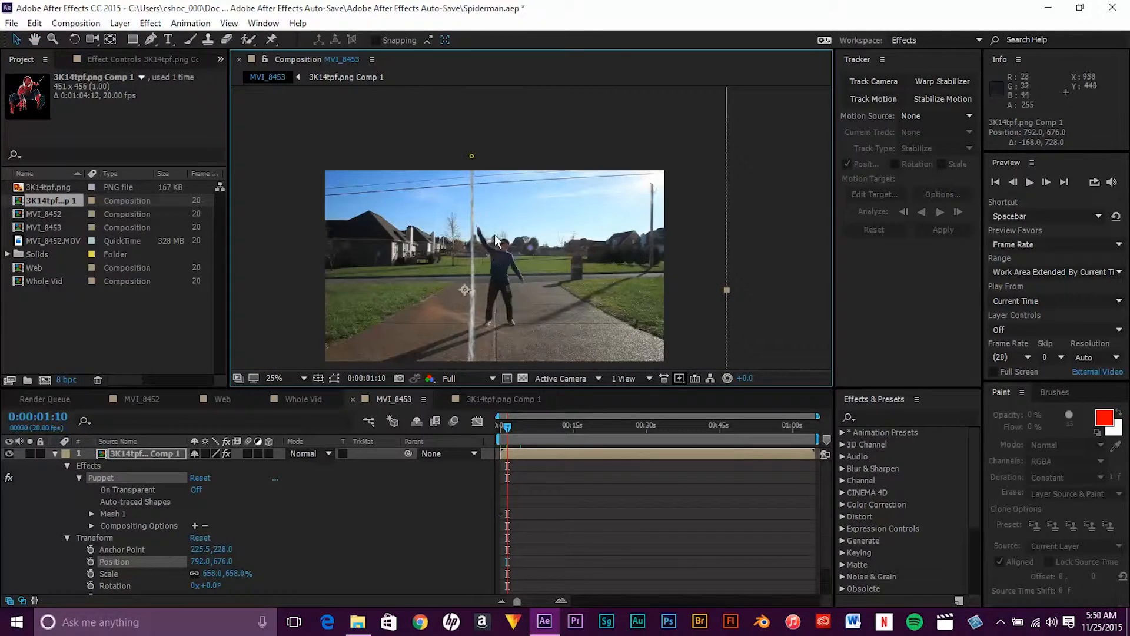
Try nudging the strand's upper puppet pin slightly, and undo that pin move
mouse_move(471, 156)
left_mouse_down()
mouse_move(486, 244)
mouse_move(471, 157)
left_mouse_up()
left_click(33, 23)
left_click(56, 38)
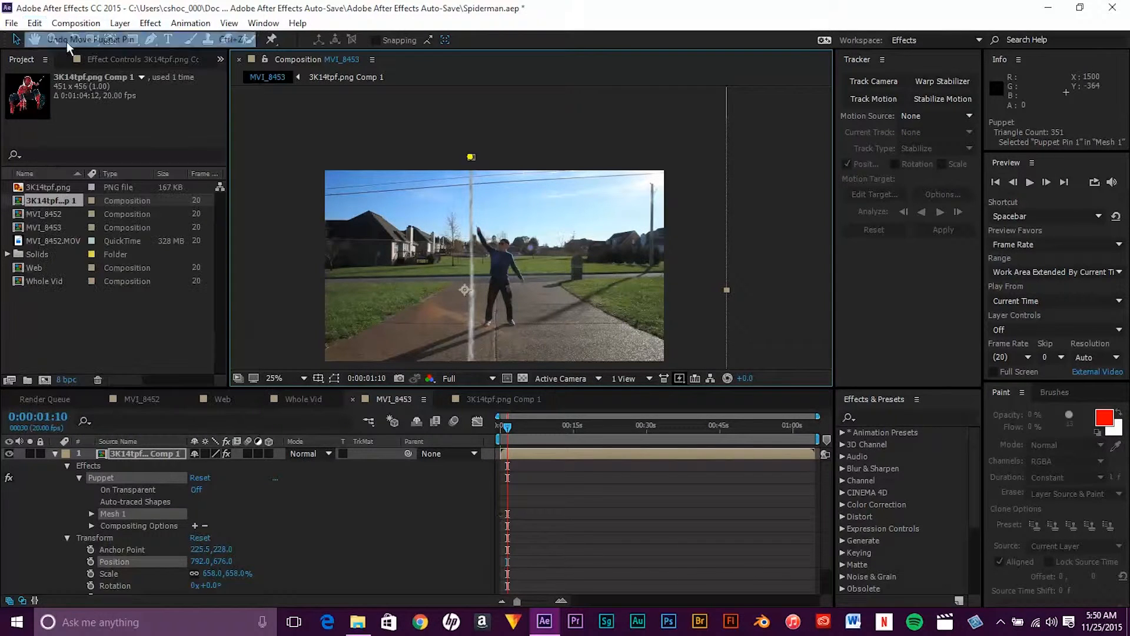
Expand the puppet effect's Mesh 1 and Deform groups to reveal the position property of Puppet Pin 1
scroll(130, 529, "down", 2)
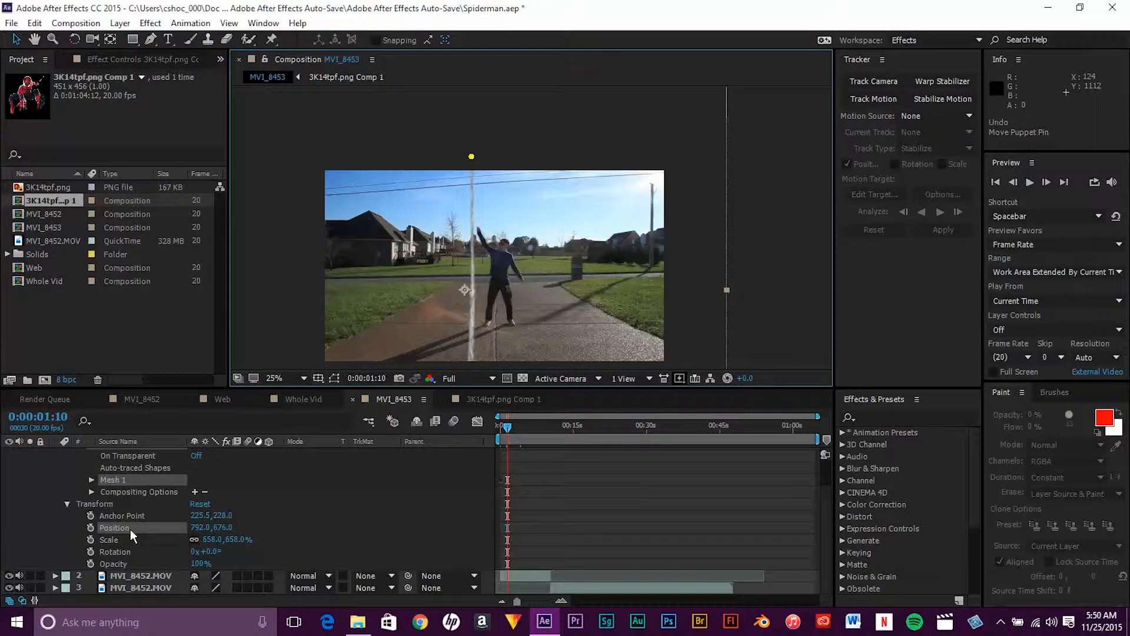
left_click(91, 480)
scroll(104, 481, "down", 2)
left_click(104, 479)
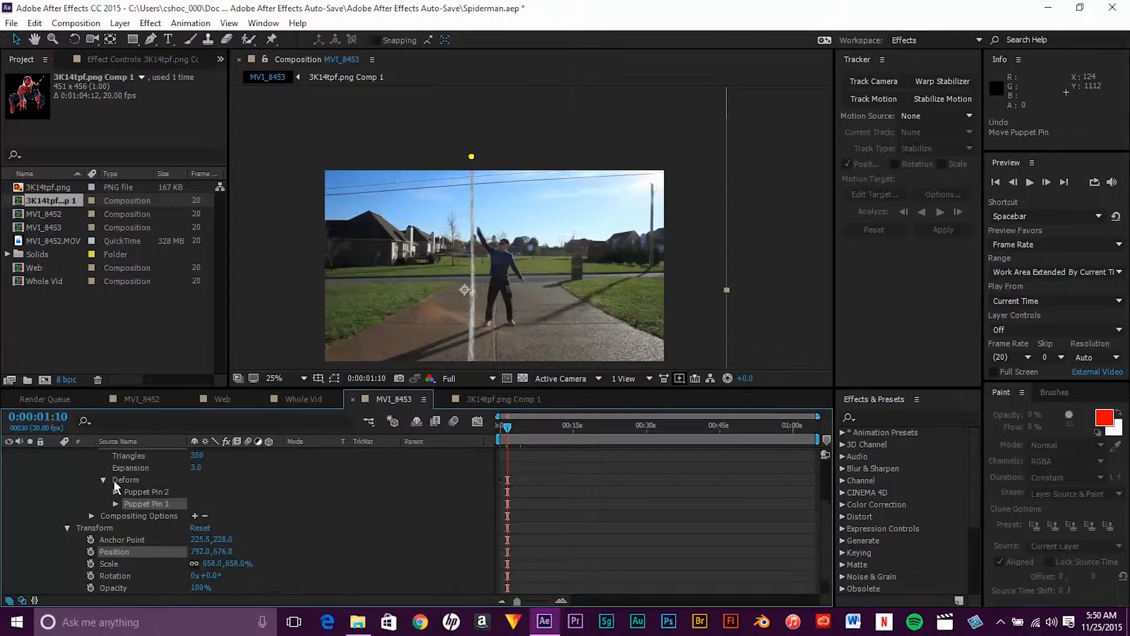
scroll(114, 480, "down", 1)
left_click(115, 479)
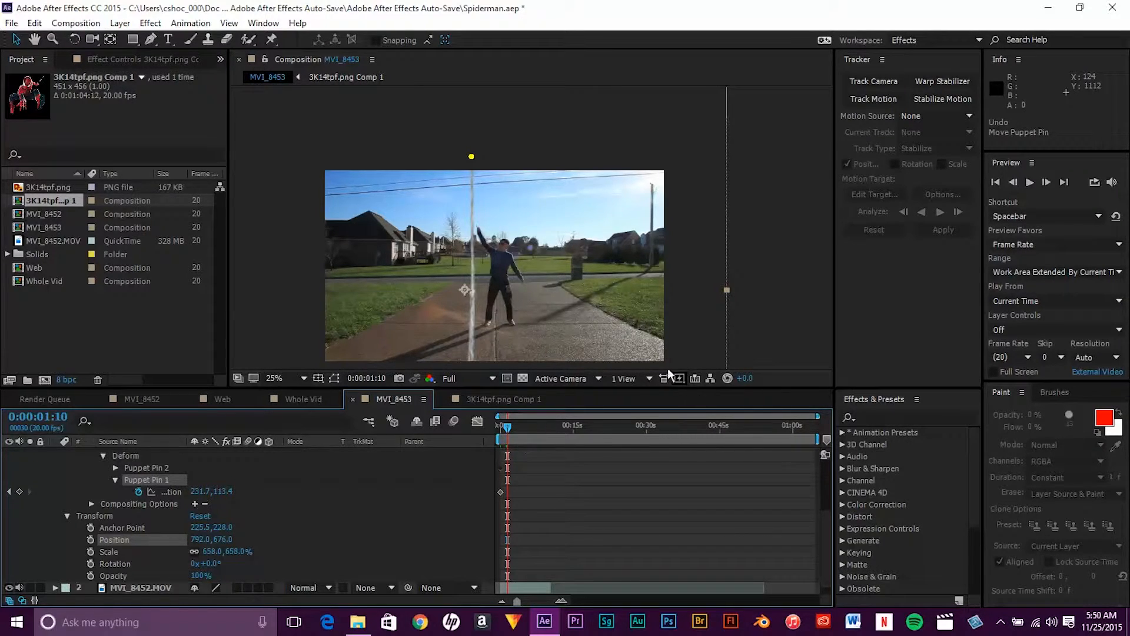
right_click(174, 492)
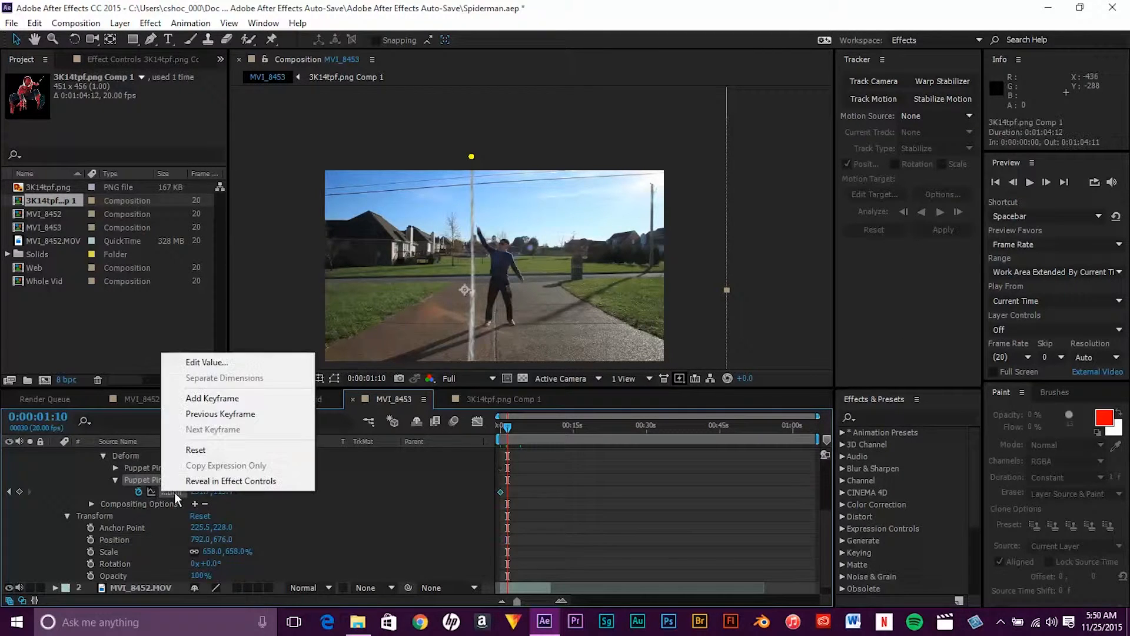
left_click(123, 470)
scroll(141, 494, "up", 1)
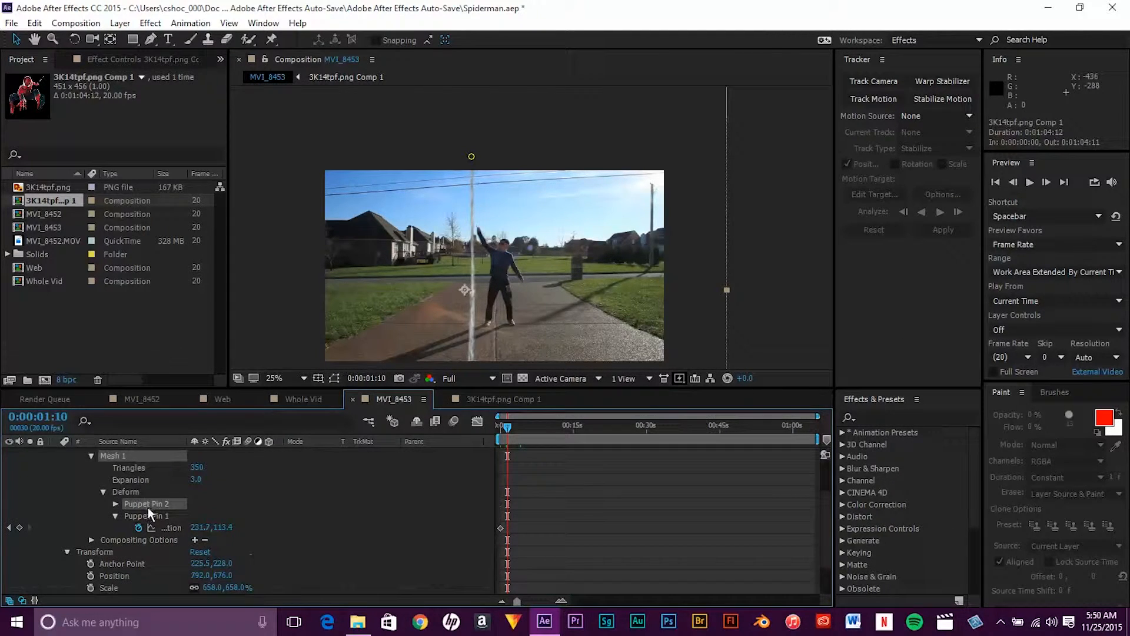
scroll(151, 508, "up", 1)
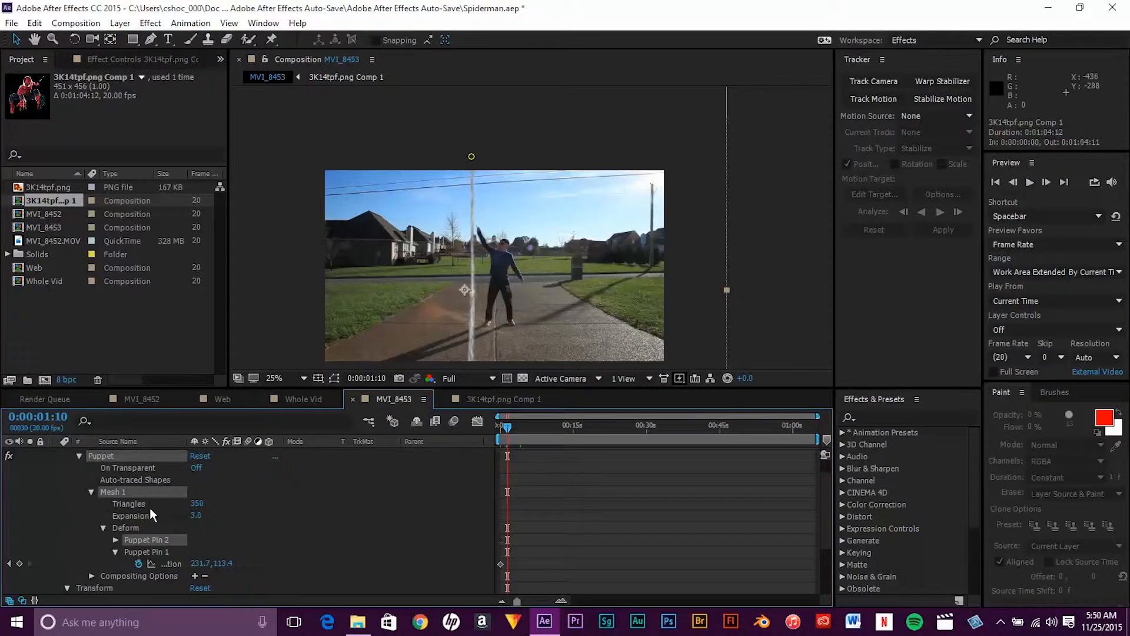
scroll(150, 508, "down", 1)
scroll(112, 516, "down", 1)
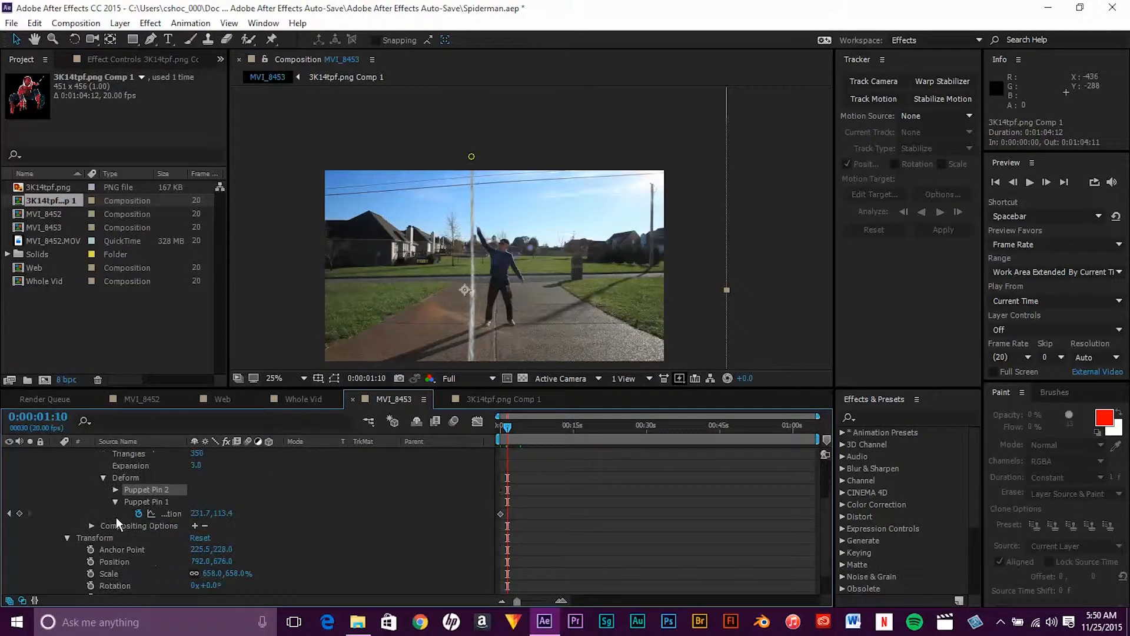
Remove the initial position keyframes of both puppet pins and start position keyframing for Puppet Pin 1 at 0:00:01:10
left_click(138, 513)
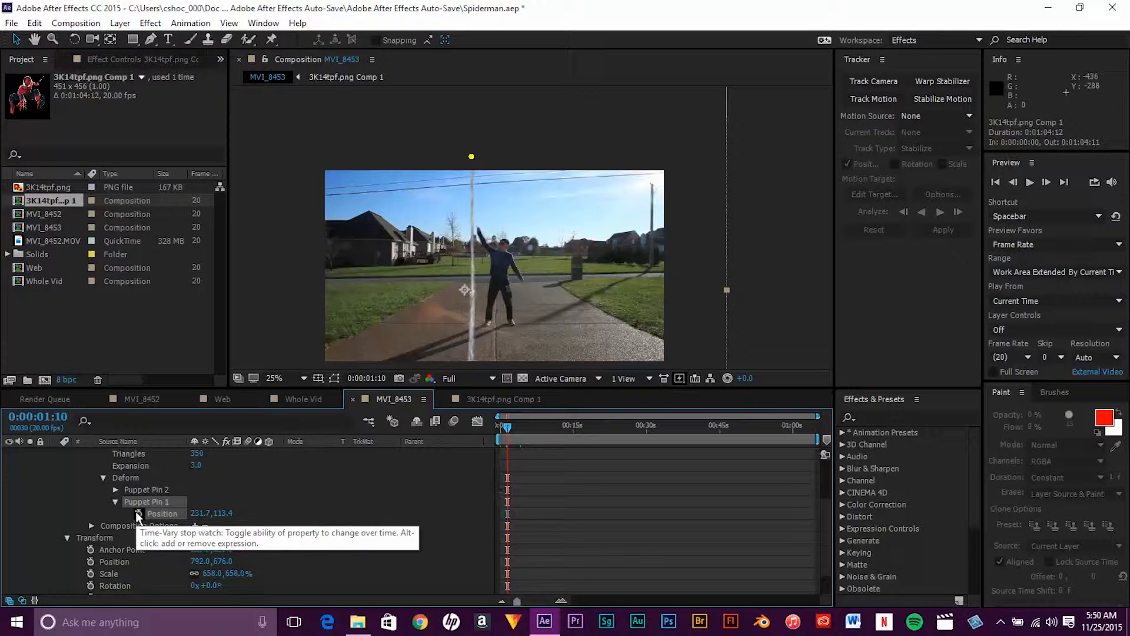
left_click(116, 490)
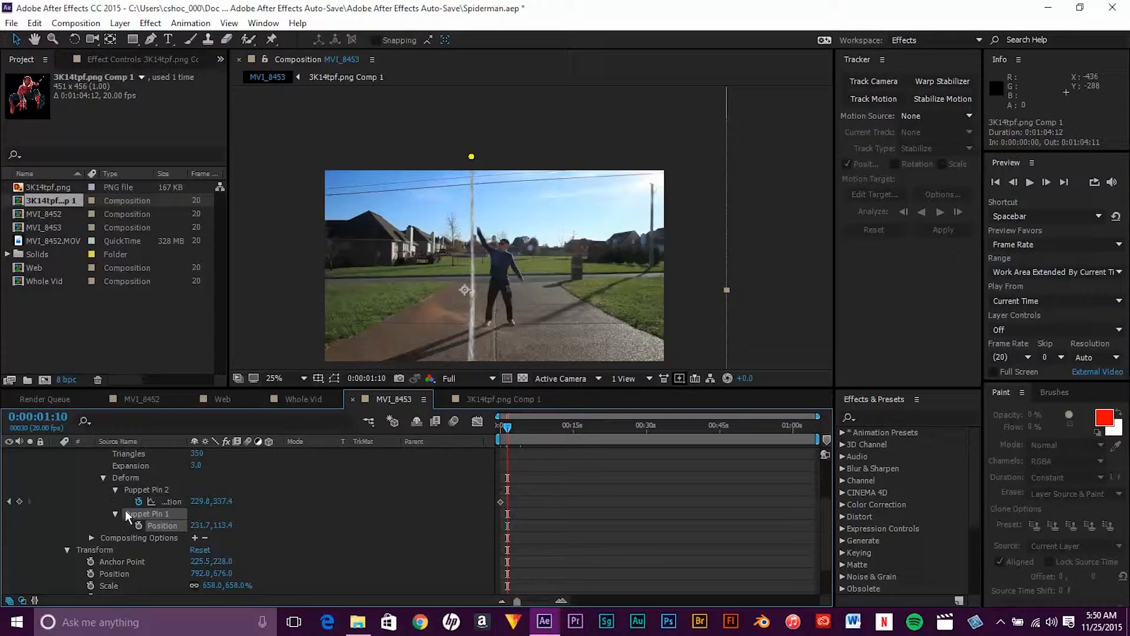
left_click(135, 500)
left_click(116, 490)
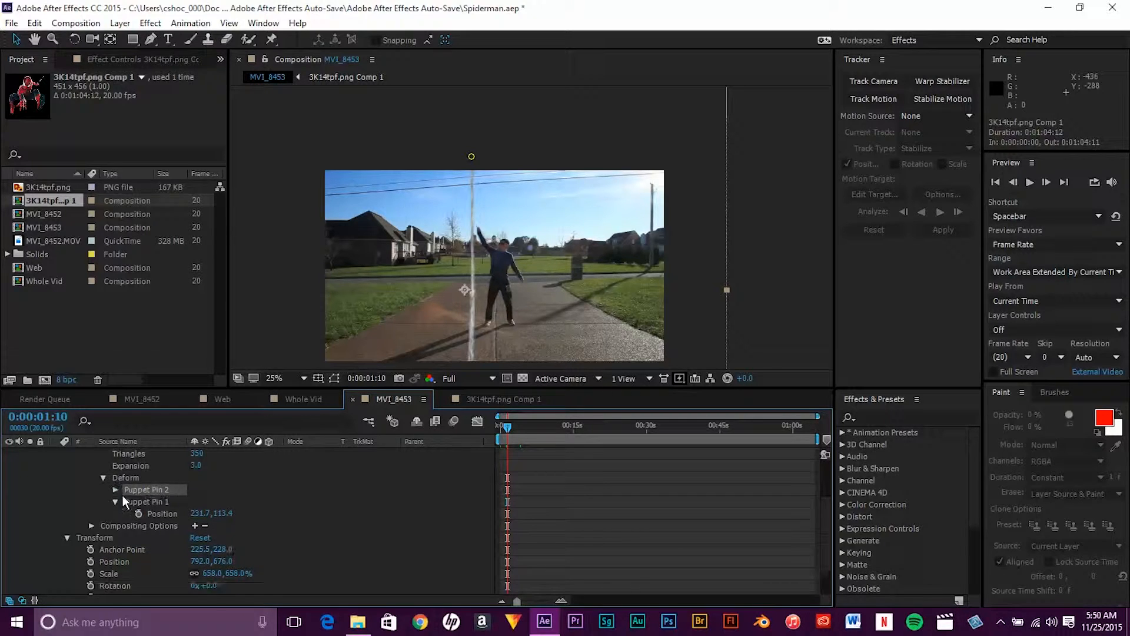
left_click(139, 513)
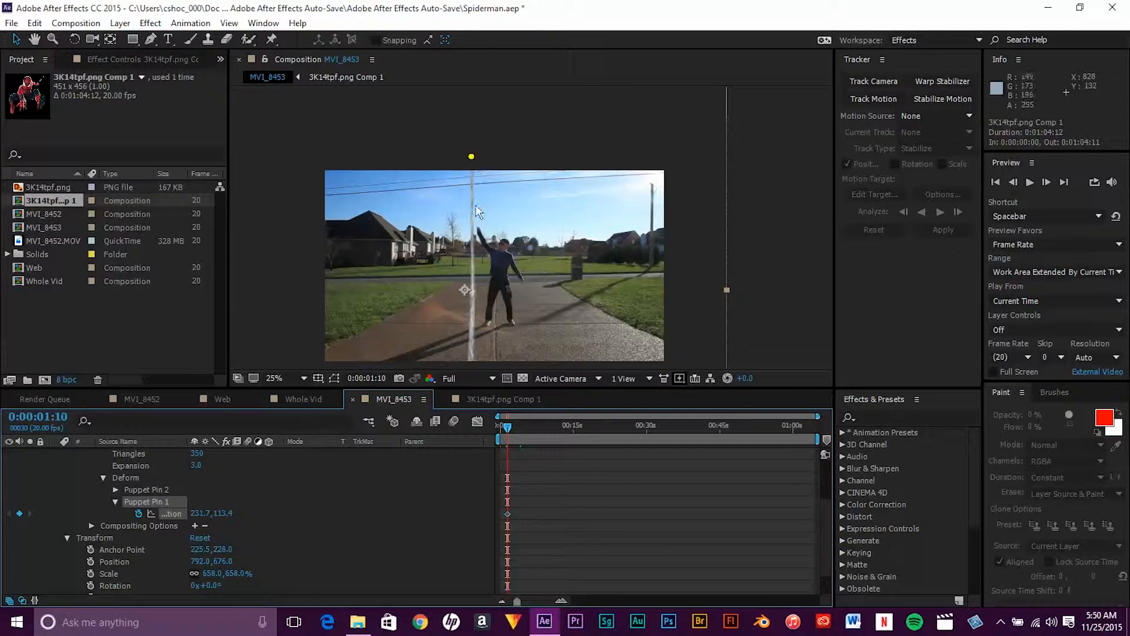
Move Puppet Pin 1 down onto the actor's raised hand at 0:00:01:10, at about 237, 176
left_click_drag(473, 162, 481, 233)
key("slash")
left_click_drag(347, 265, 372, 201)
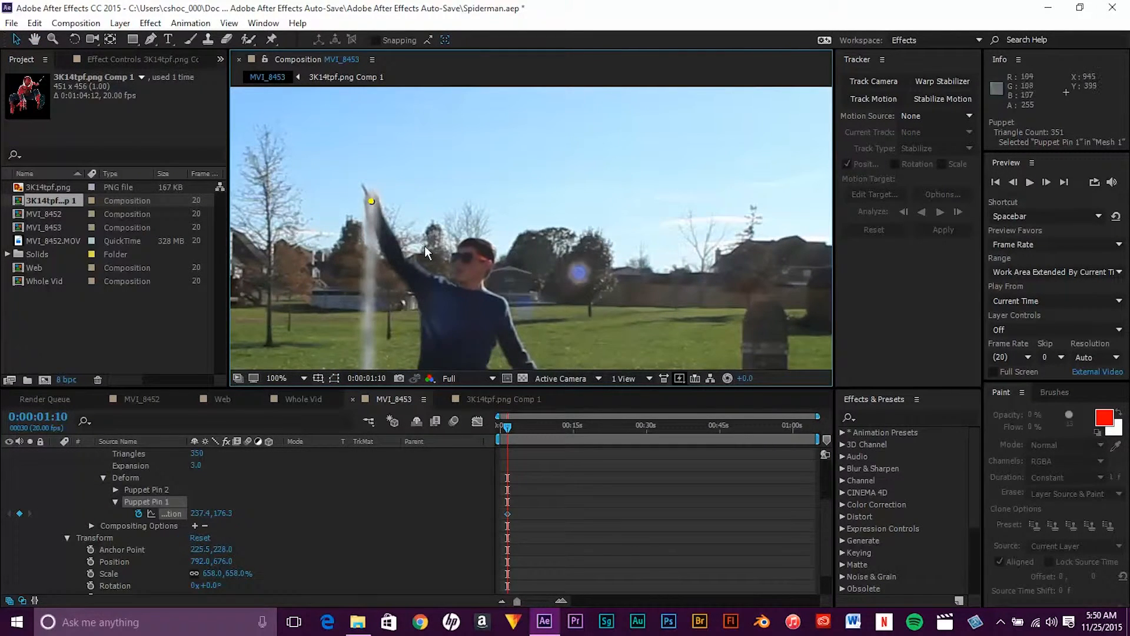
scroll(427, 253, "down", 2)
left_click_drag(510, 299, 482, 206)
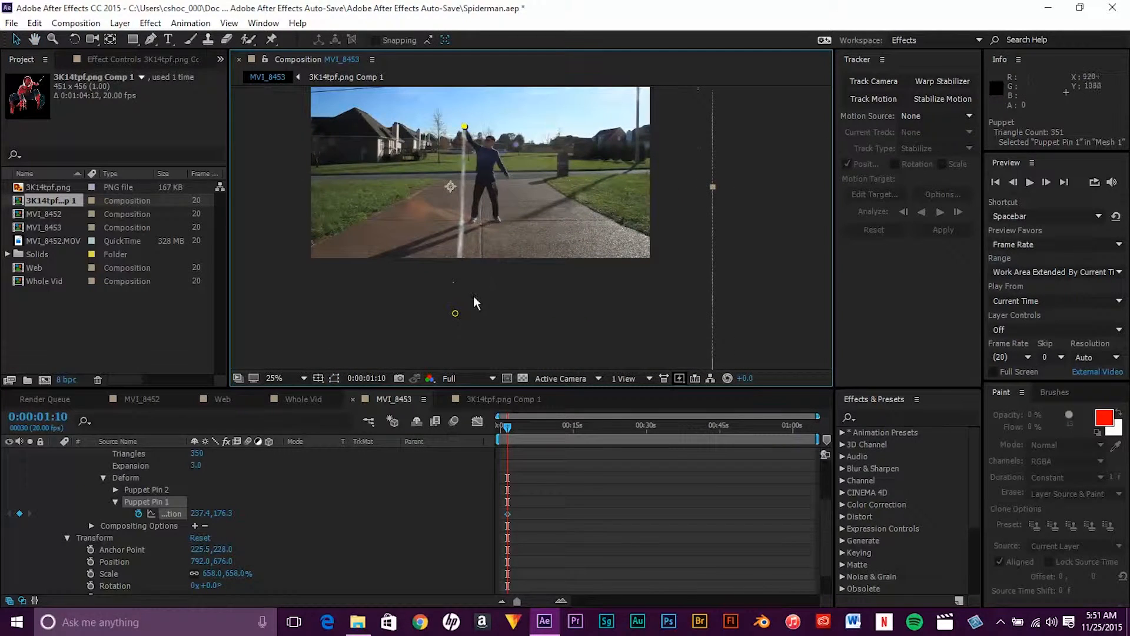
Swing Puppet Pin 2 from below the footage to beyond its upper-left edge so the web runs diagonally up from the hand
left_click_drag(455, 315, 290, 83)
scroll(477, 175, "down", 2)
scroll(525, 231, "up", 2)
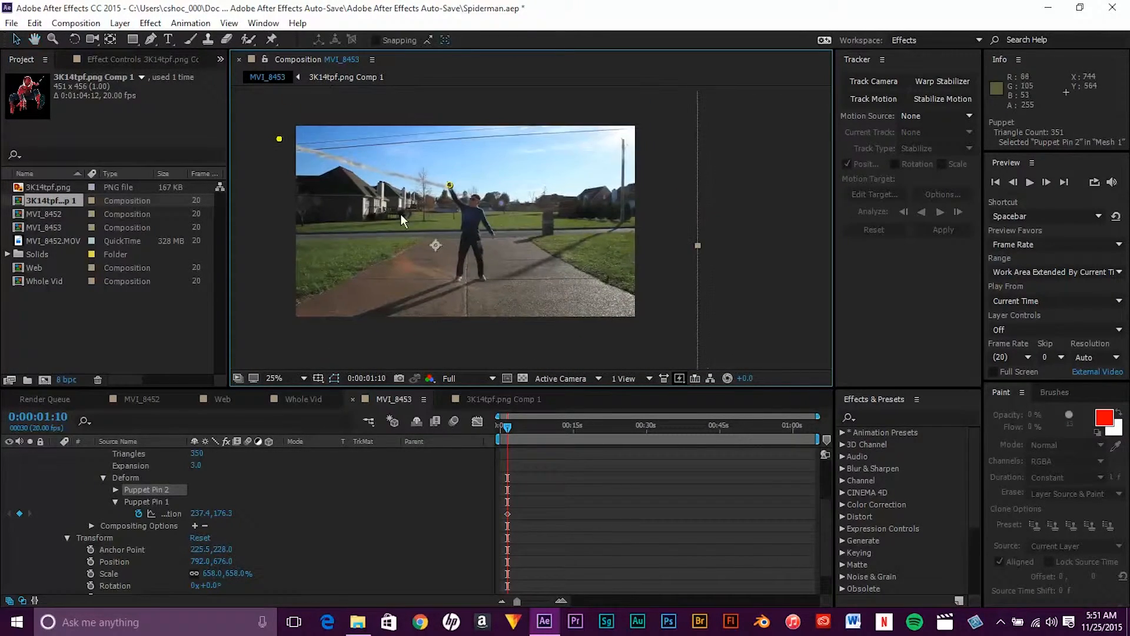
mouse_move(279, 143)
left_mouse_down()
mouse_move(271, 172)
mouse_move(284, 109)
mouse_move(312, 80)
left_mouse_up()
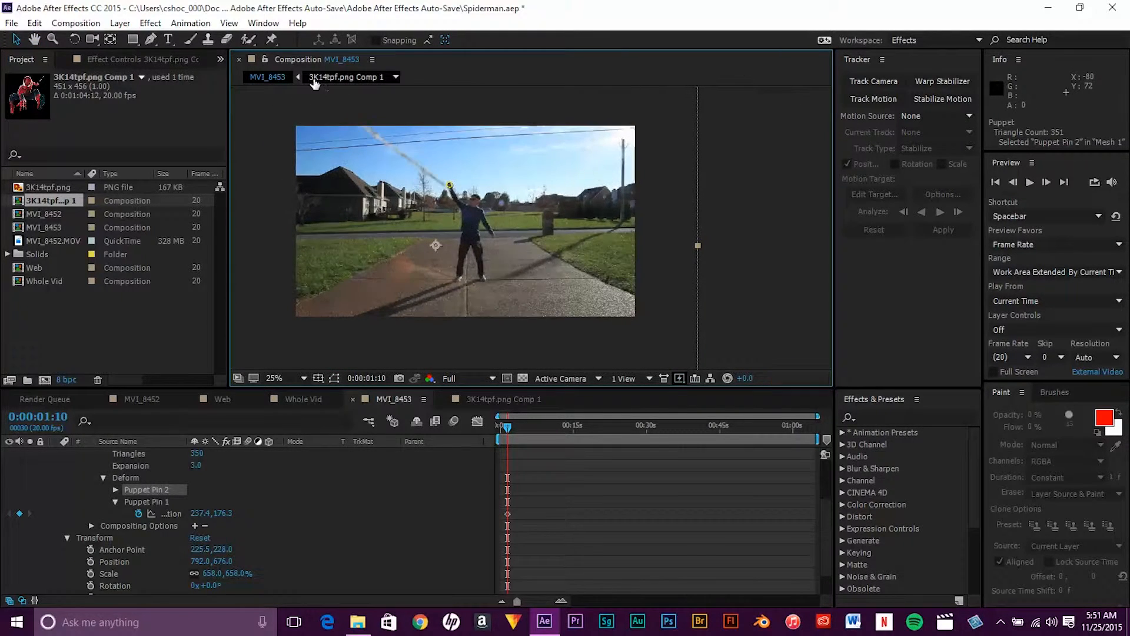
left_click_drag(382, 172, 383, 197)
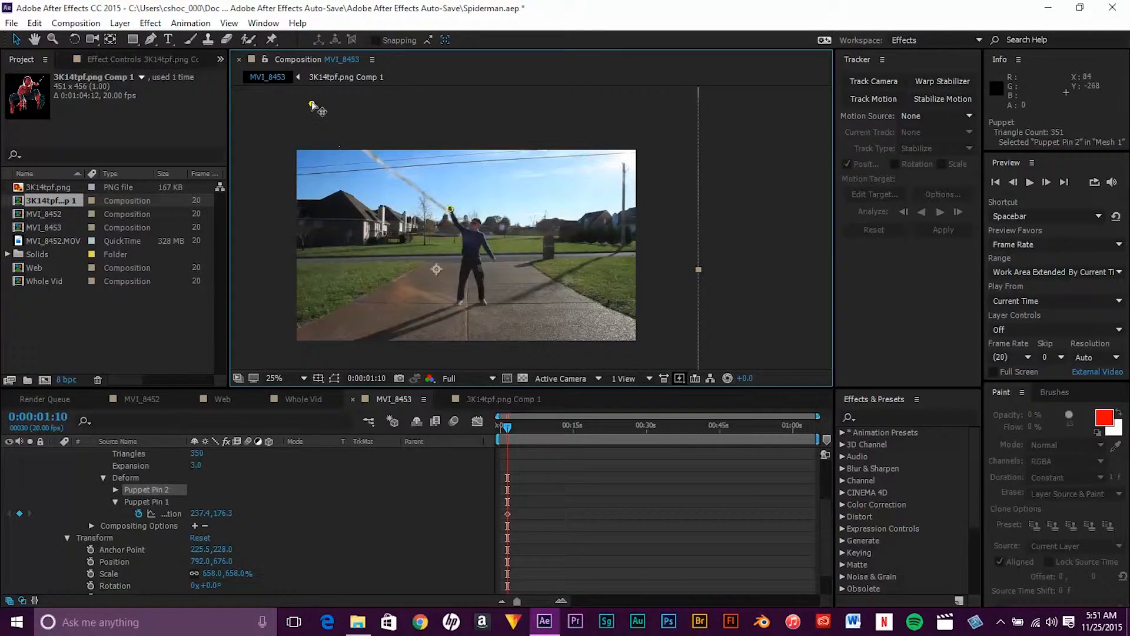
key("period")
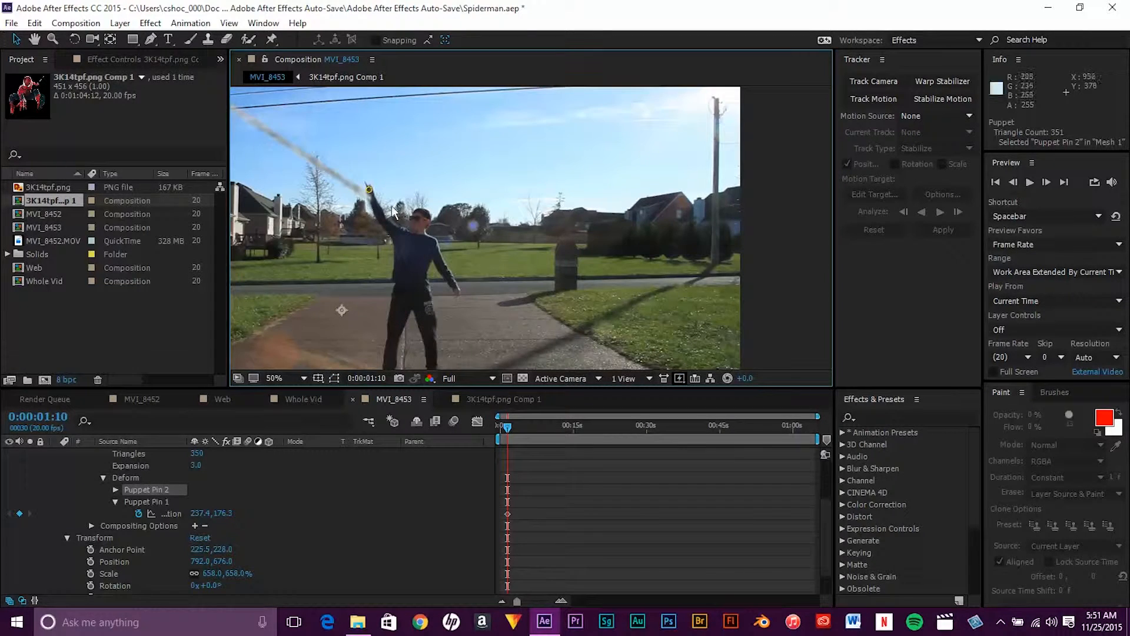
key("comma")
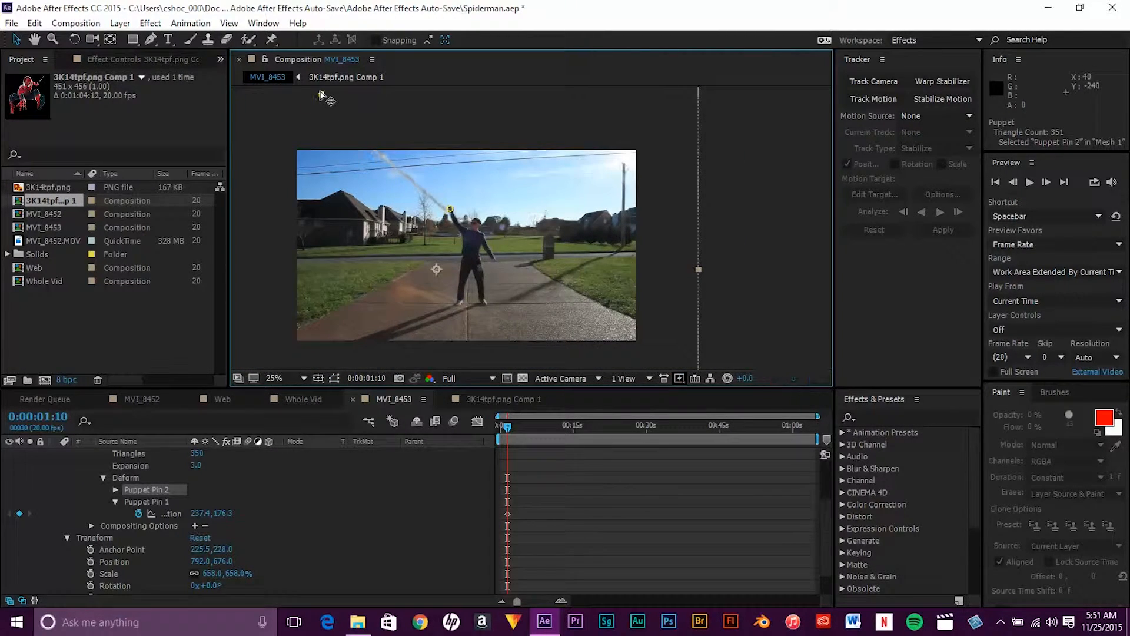
key("period")
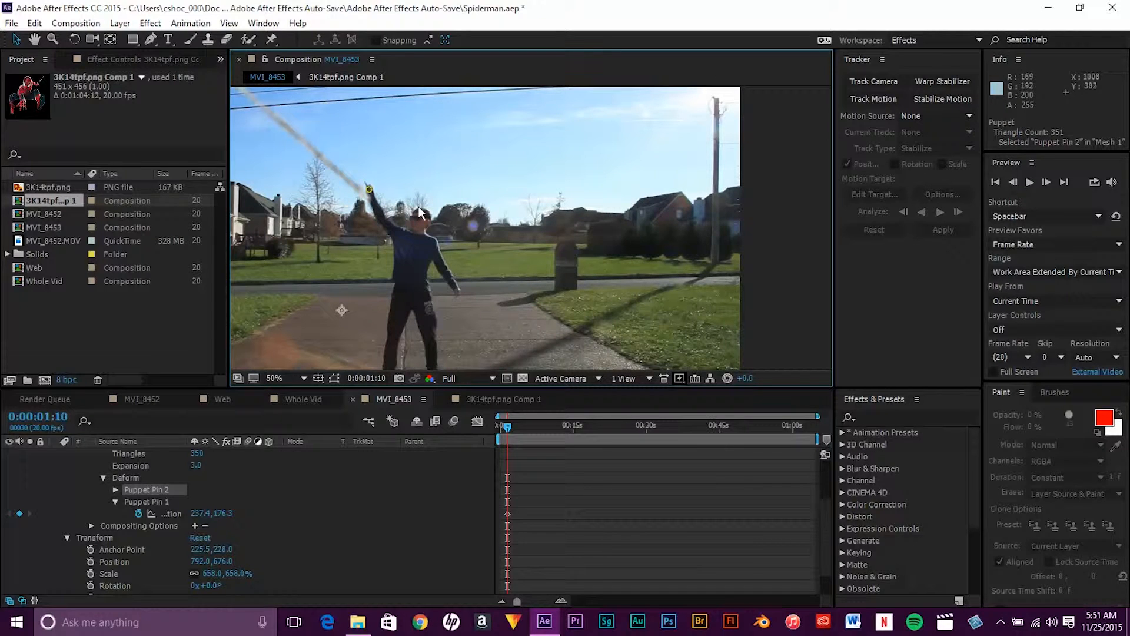
left_click_drag(436, 194, 447, 232)
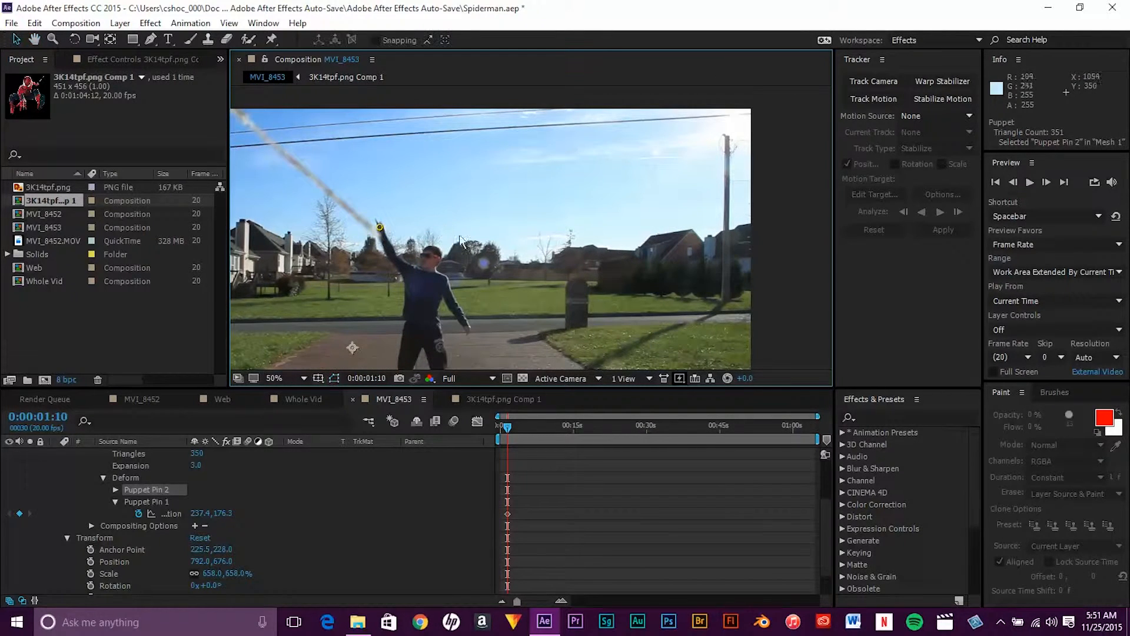
key("comma")
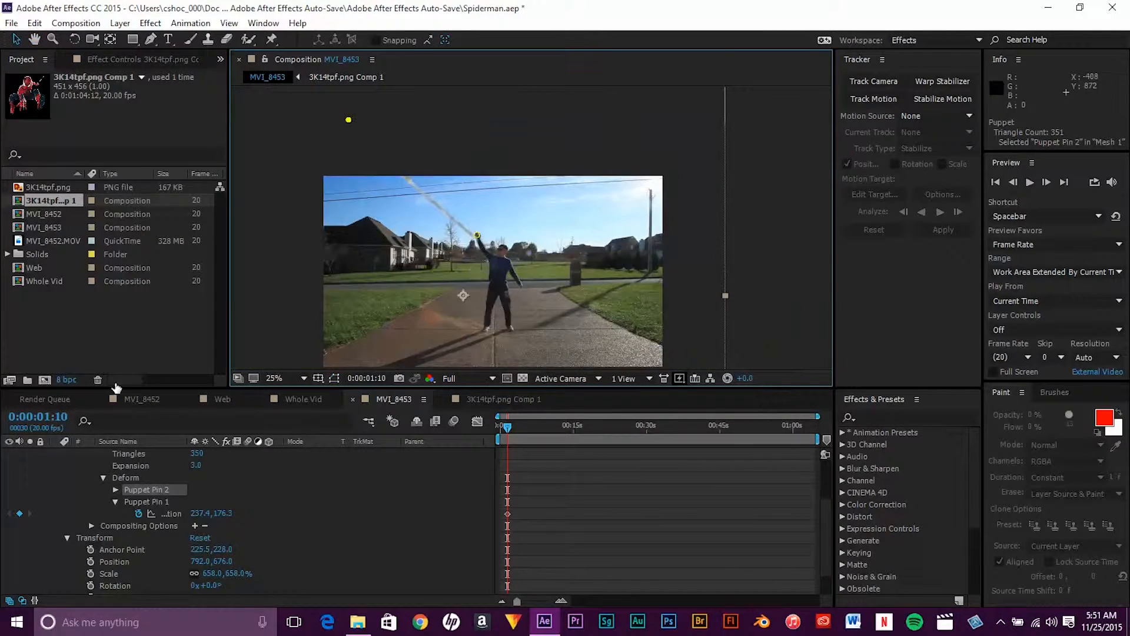
Narrow the web strand layer horizontally to a scale of about 257%
scroll(127, 515, "down", 2)
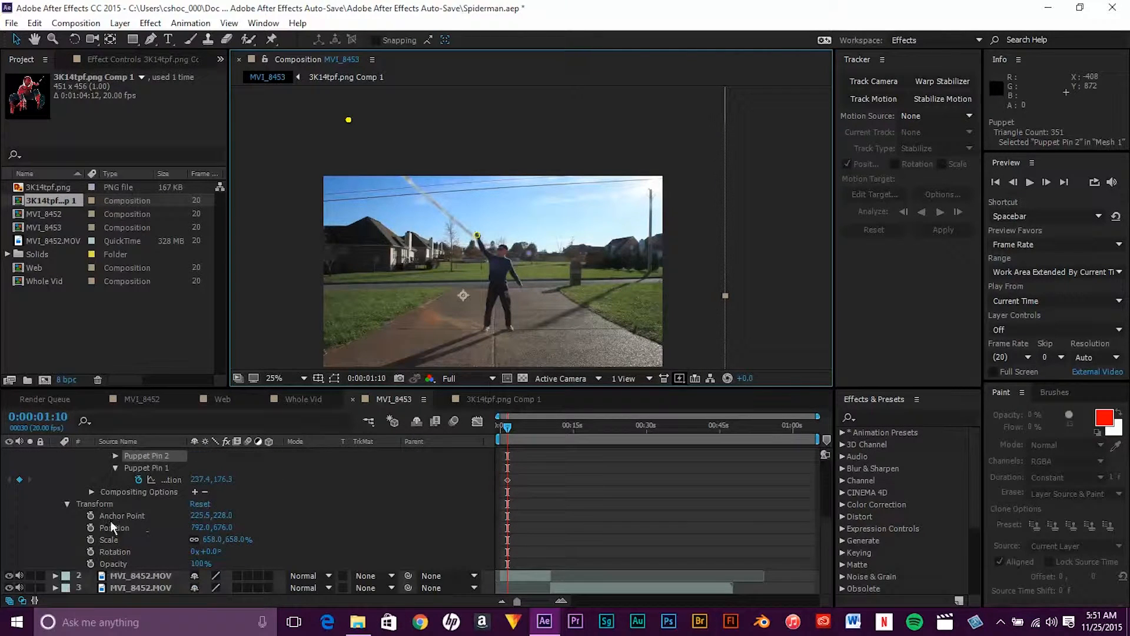
scroll(114, 514, "up", 3)
scroll(108, 529, "down", 3)
left_click_drag(724, 293, 556, 301)
scroll(533, 265, "up", 2)
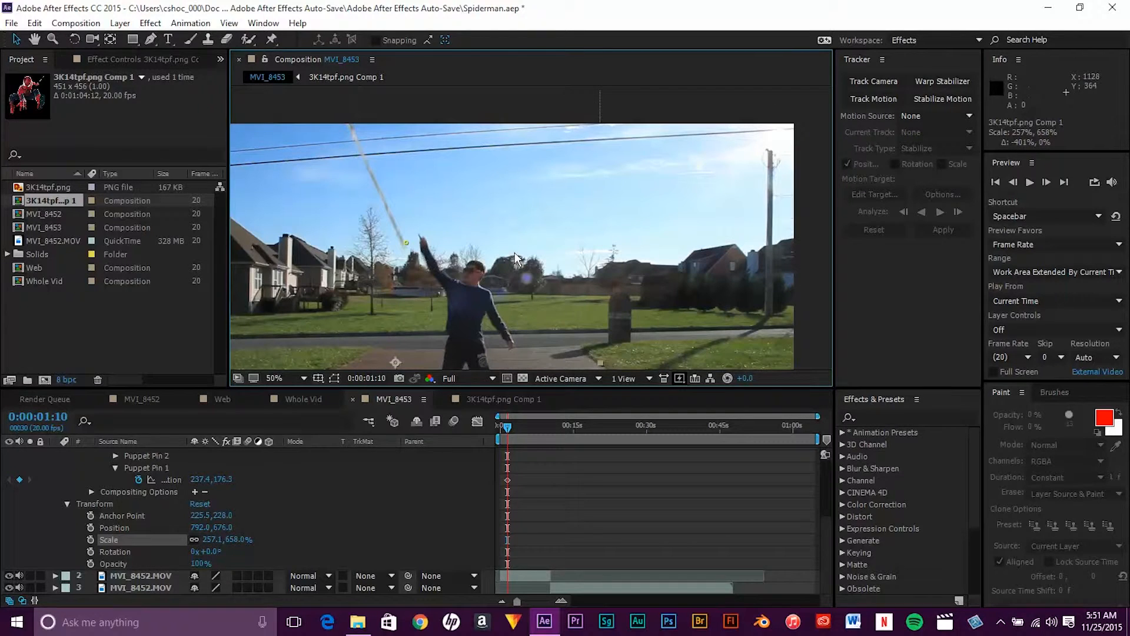
Realign Puppet Pin 1 with the raised hand on the narrowed strand, at about 256, 172
left_click_drag(407, 242, 423, 242)
scroll(462, 250, "up", 3)
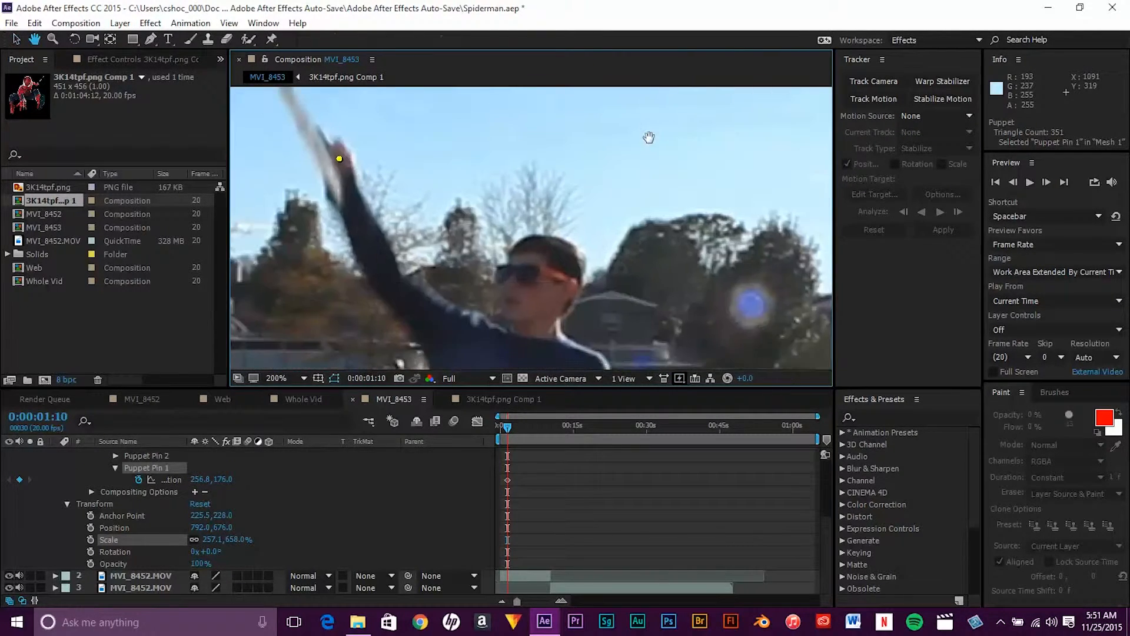
left_click_drag(344, 160, 341, 120)
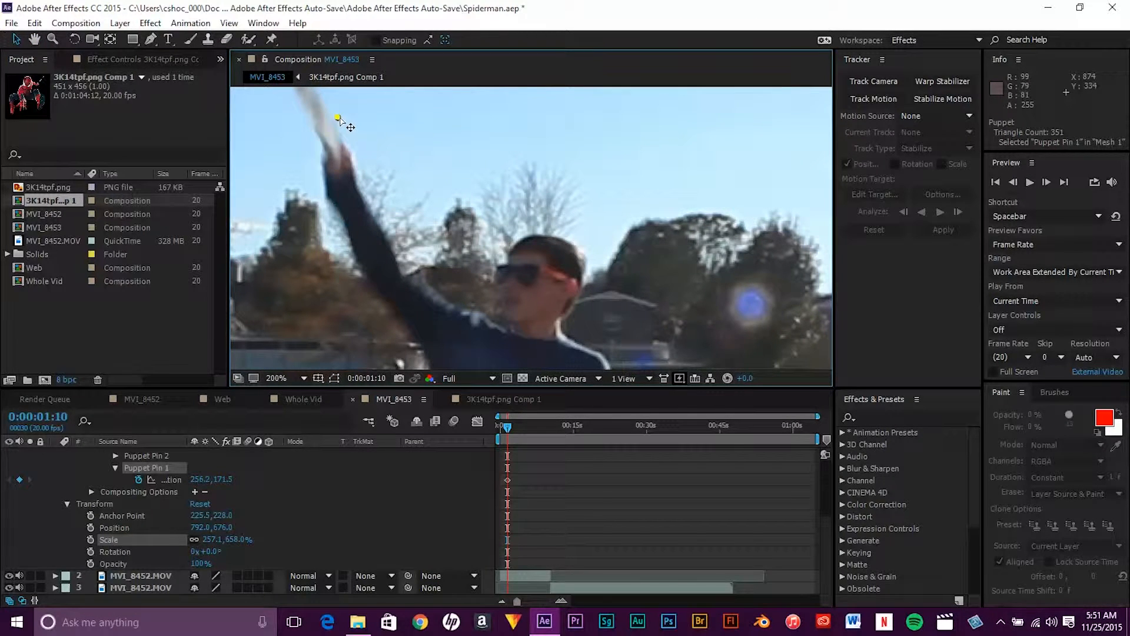
scroll(413, 171, "down", 1)
left_click_drag(489, 168, 513, 304)
scroll(512, 285, "down", 4)
Shift Puppet Pin 2 farther left above the footage to angle the web, and check how the strand meets the hand
left_click_drag(454, 142, 395, 143)
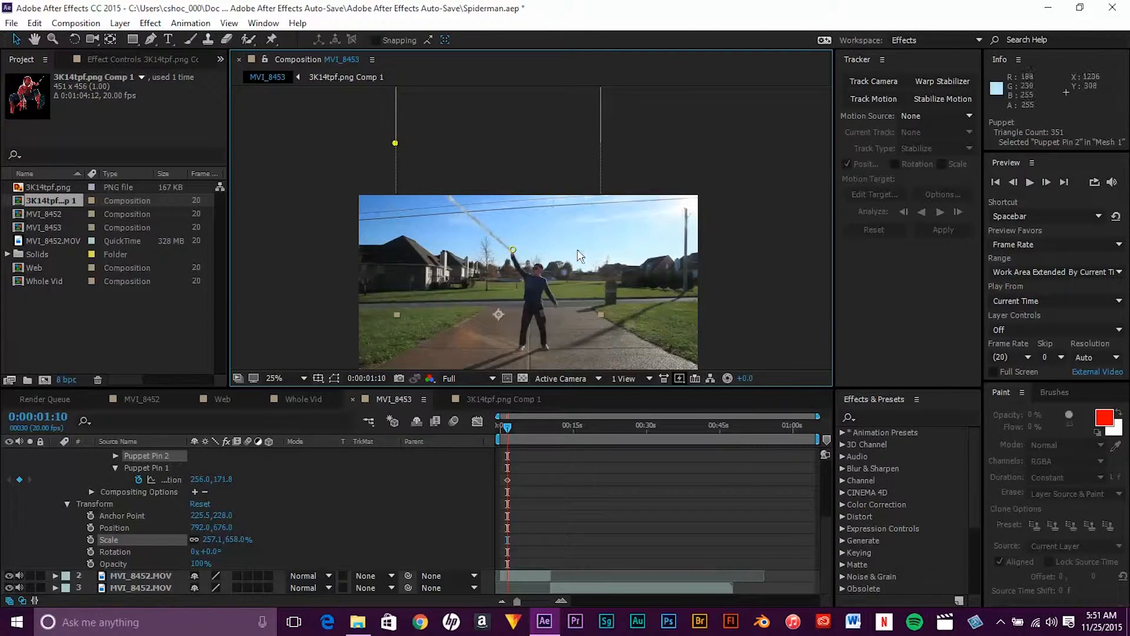
scroll(577, 255, "up", 4)
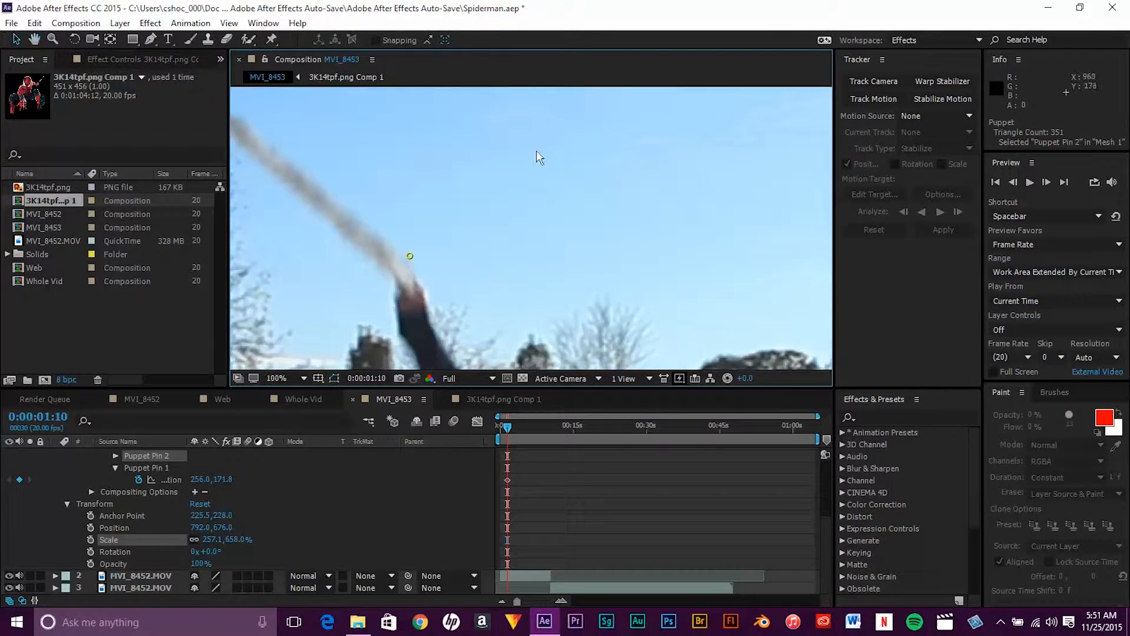
scroll(537, 156, "down", 1)
scroll(528, 230, "up", 2)
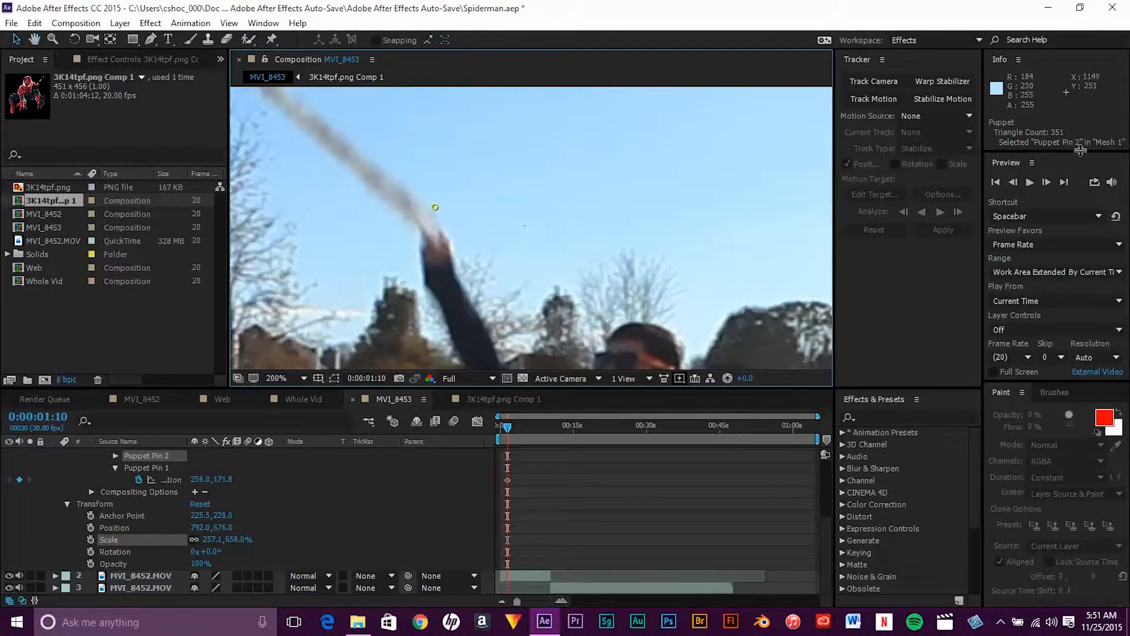
Keyframe Puppet Pin 1 at 0:00:01:12 to follow the hand, at about 260.9, 172.5
left_click(1046, 182)
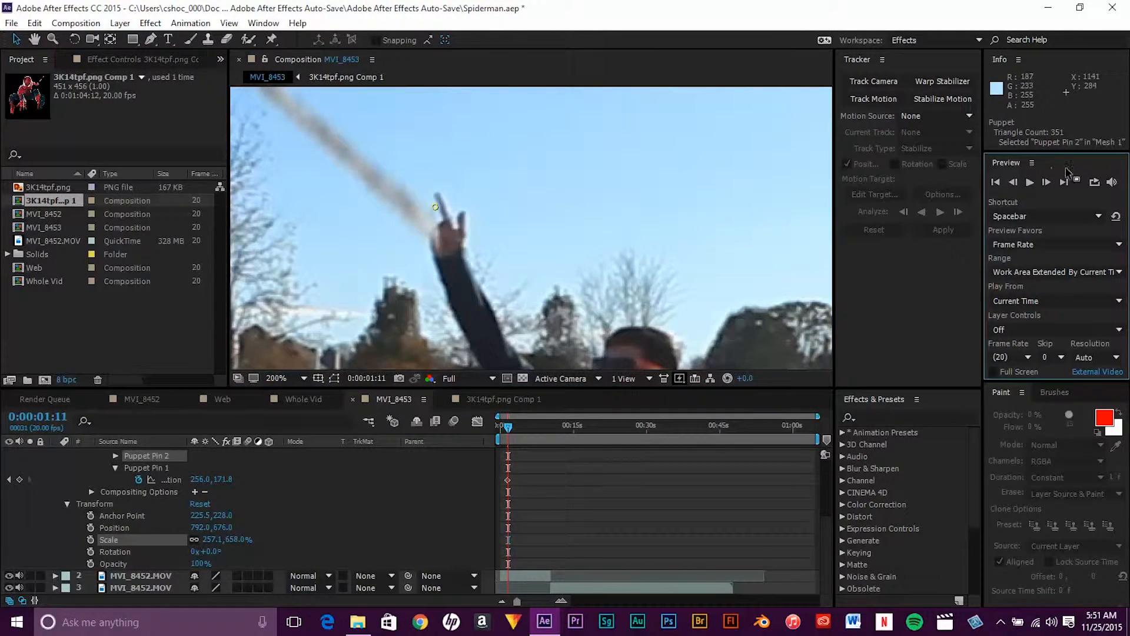
left_click(1046, 182)
left_click_drag(436, 208, 451, 213)
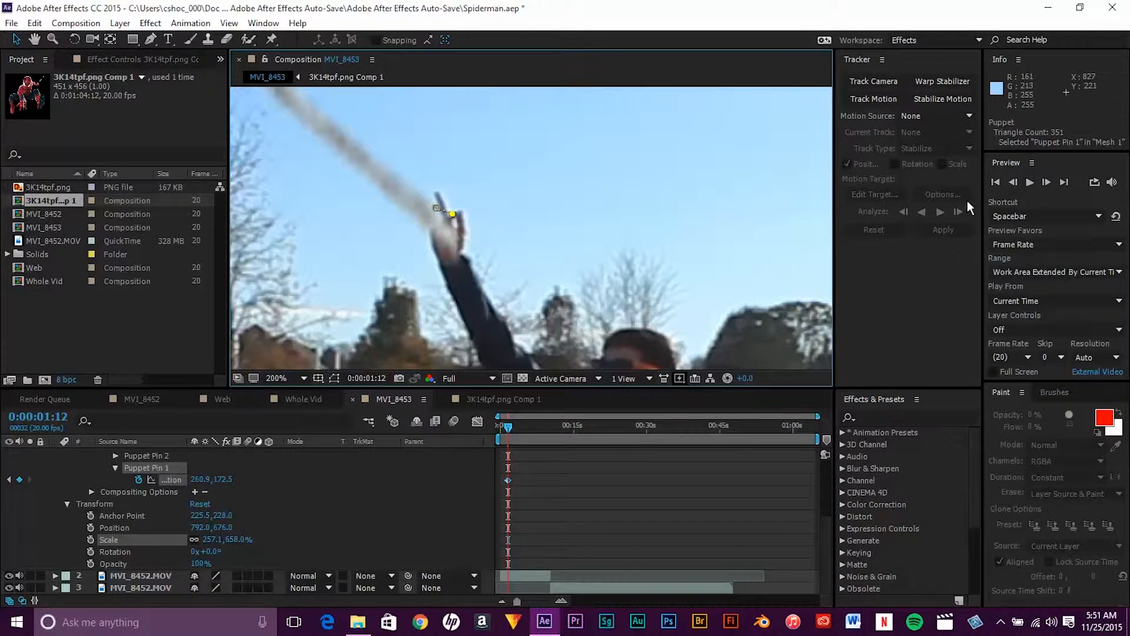
Keyframe Puppet Pin 1 at 0:00:01:15 with a slight nudge to about 260.7, 172.8
left_click(1046, 182)
left_click(1046, 182)
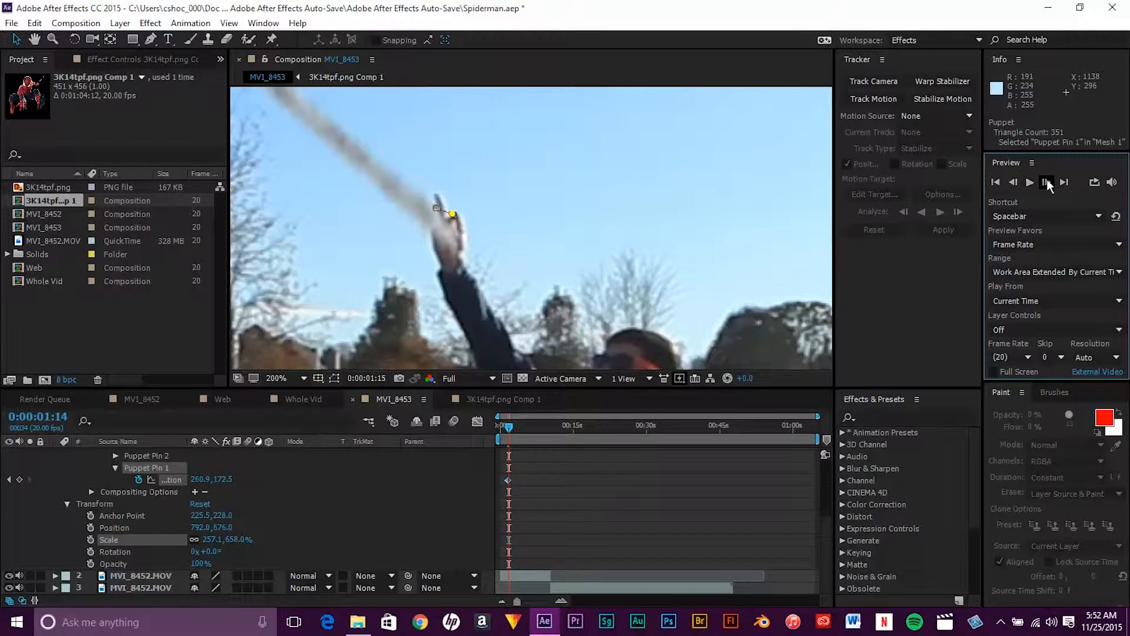
left_click(1046, 182)
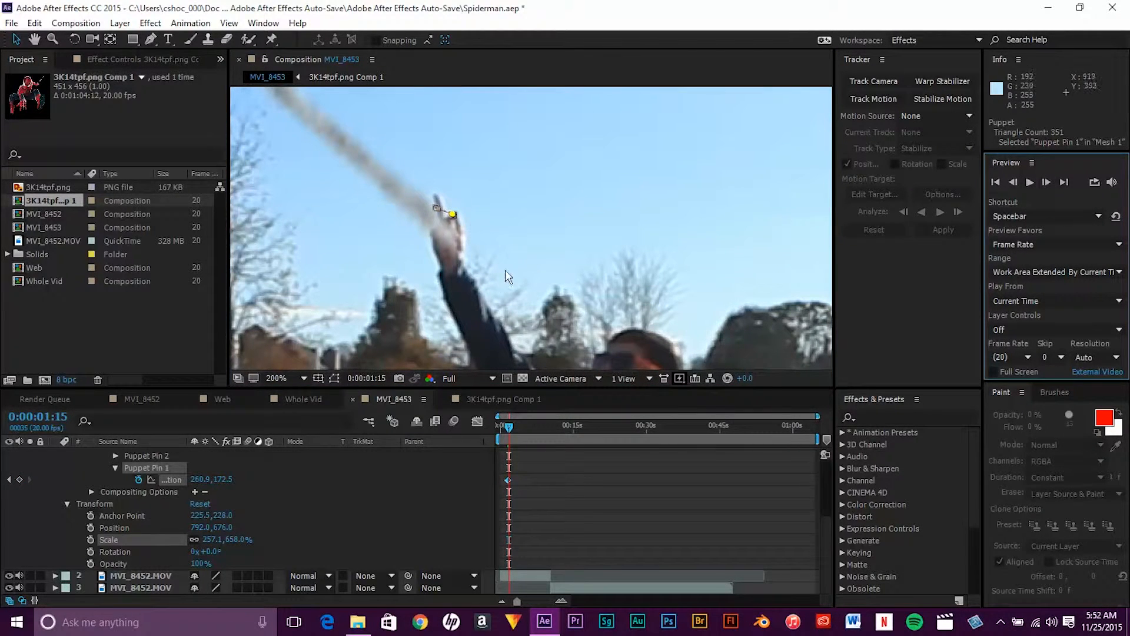
left_click(452, 214)
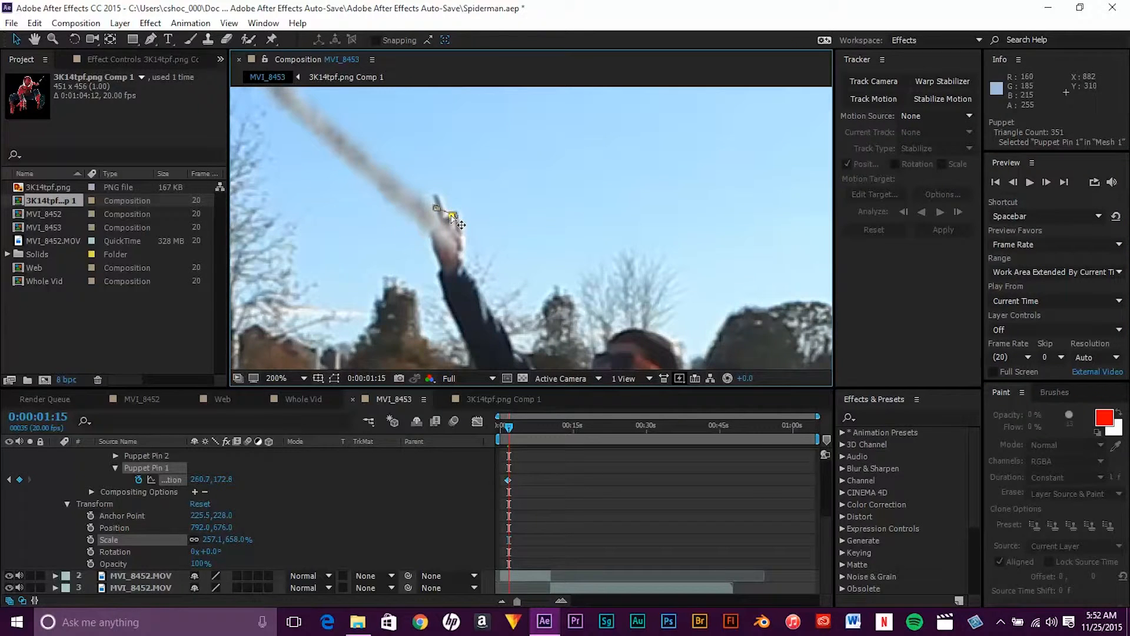
Keyframe Puppet Pin 1 at 0:00:02:00 to follow the hand, at about 257.8, 172.7
left_click(1046, 182)
left_click(1047, 182)
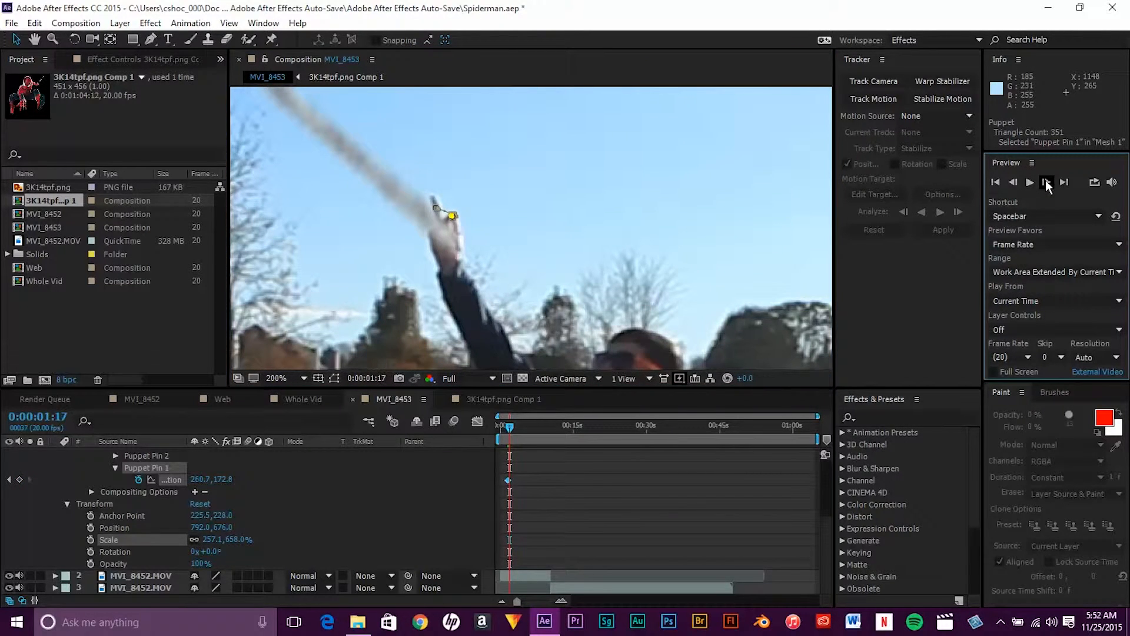
left_click(1047, 182)
left_click(1046, 182)
left_click(1046, 182)
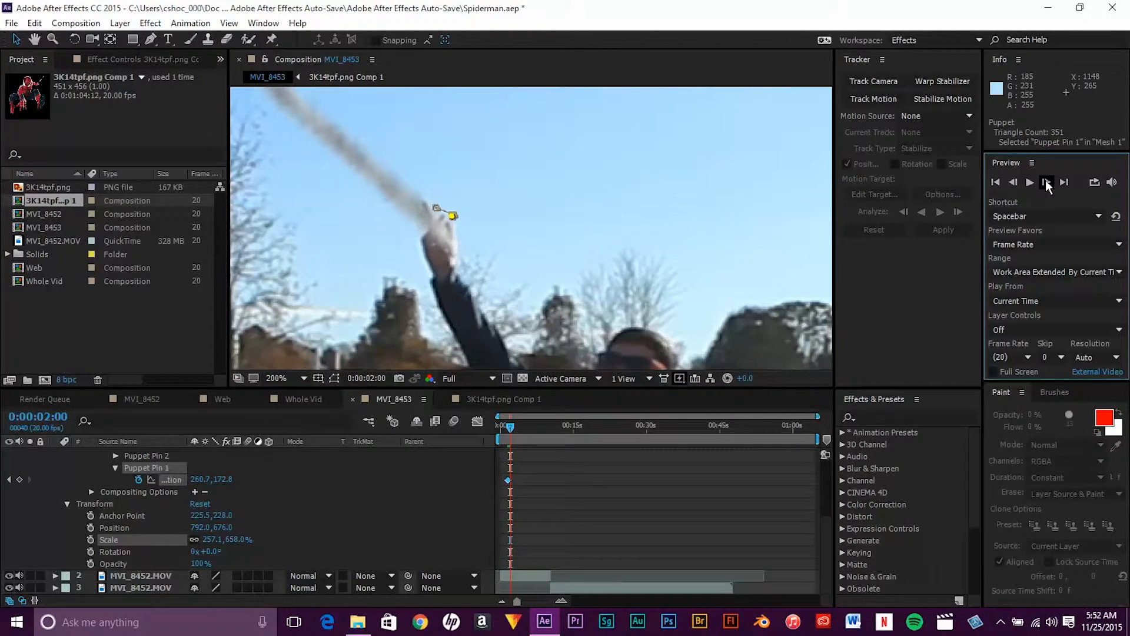
left_click(449, 223)
left_click_drag(446, 221, 440, 214)
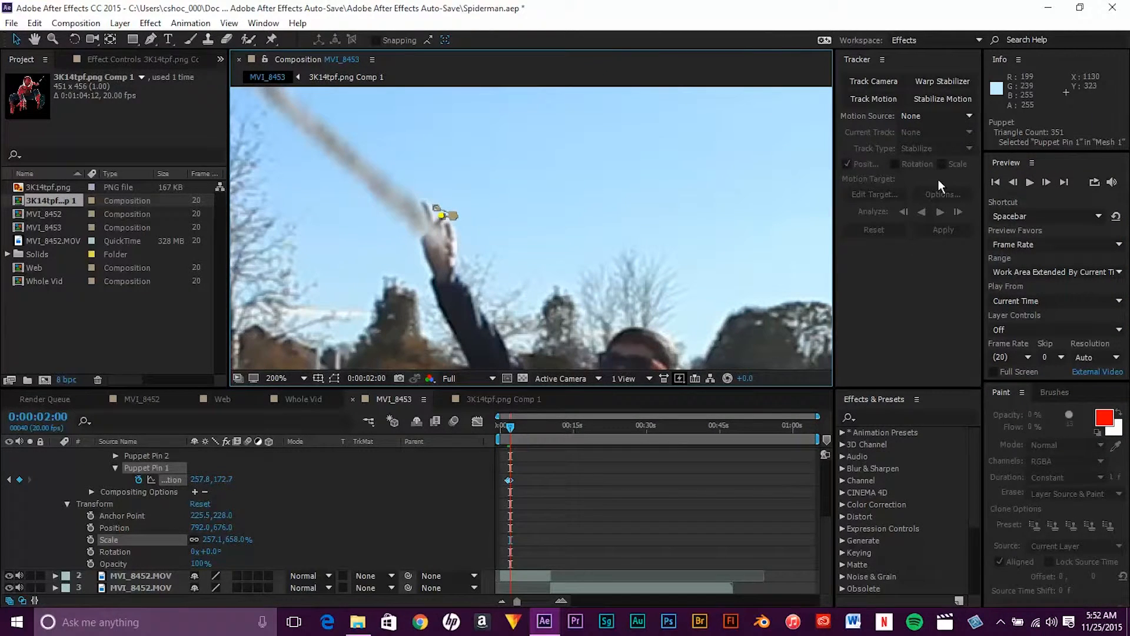
Keyframe Puppet Pin 1 at 0:00:02:06 to follow the hand, at about 254.9, 173.5
left_click(1047, 182)
left_click(1047, 183)
left_click(1047, 182)
left_click(1047, 183)
left_click(1047, 182)
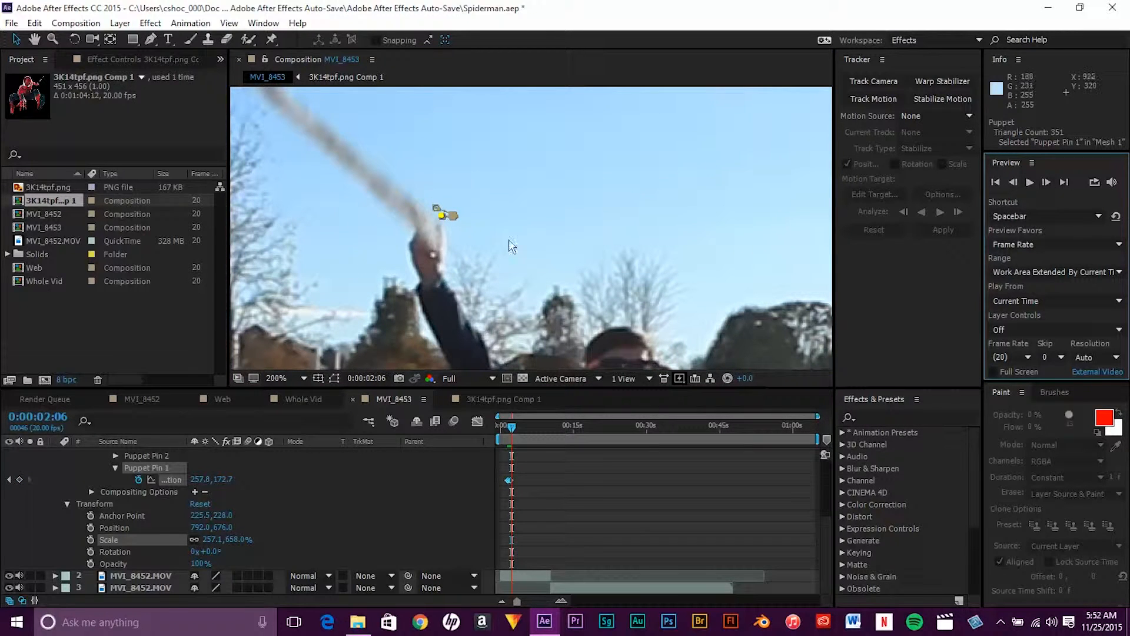
left_click_drag(440, 216, 430, 223)
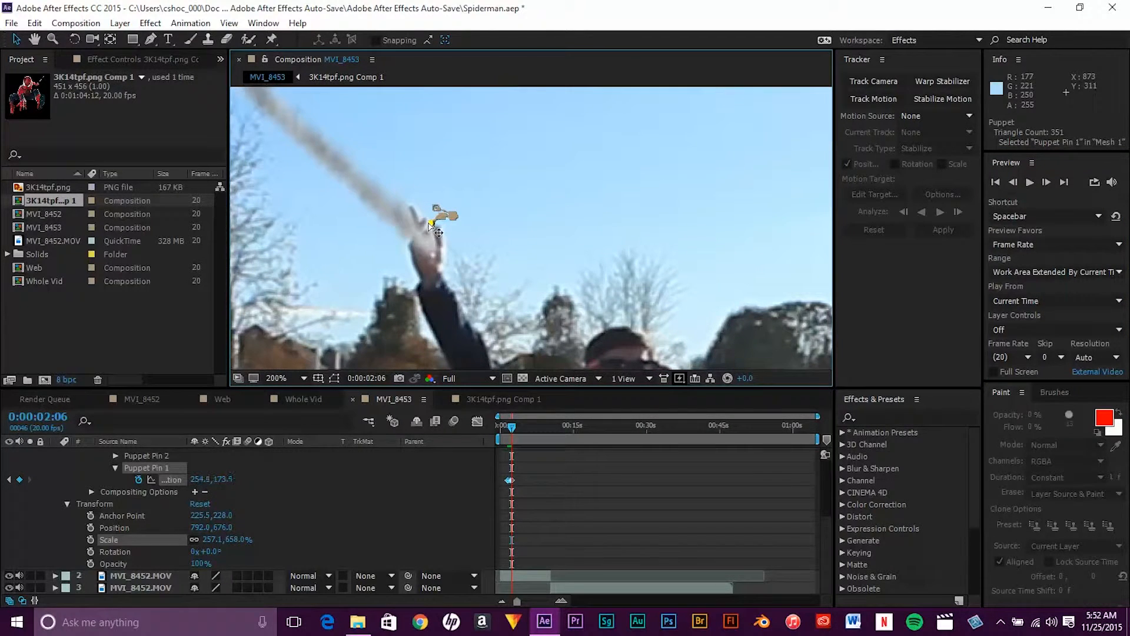
Keyframe Puppet Pin 1 at 0:00:02:11 to follow the hand, at about 252.1, 174.5
left_click(1047, 182)
left_click(1047, 183)
left_click(1047, 182)
left_click(1046, 183)
left_click(1047, 183)
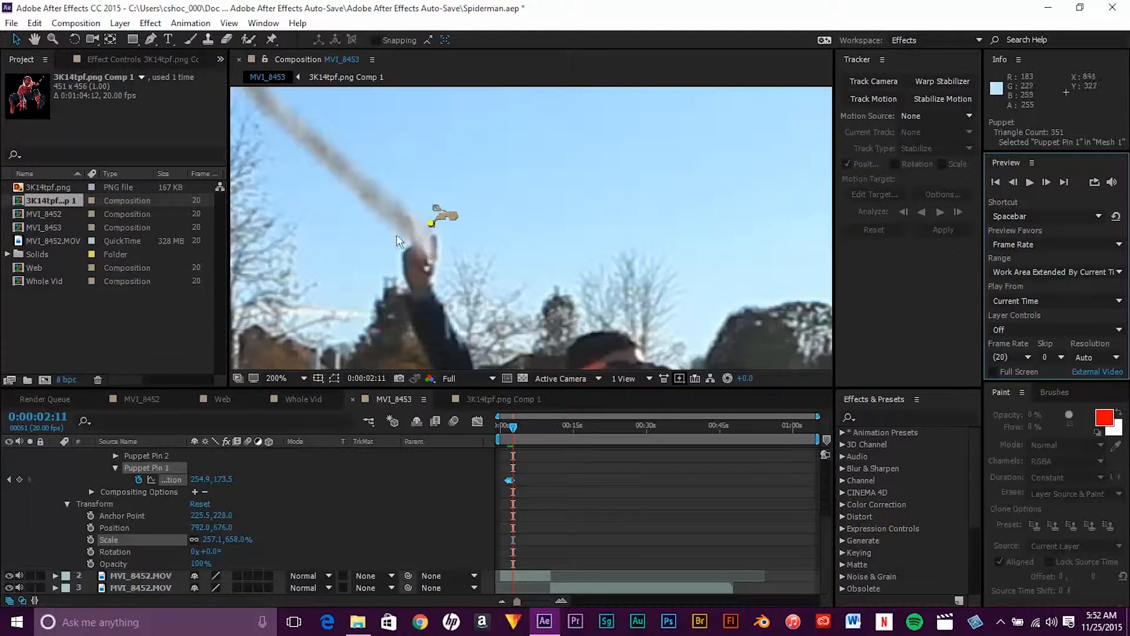
left_click_drag(429, 228, 418, 237)
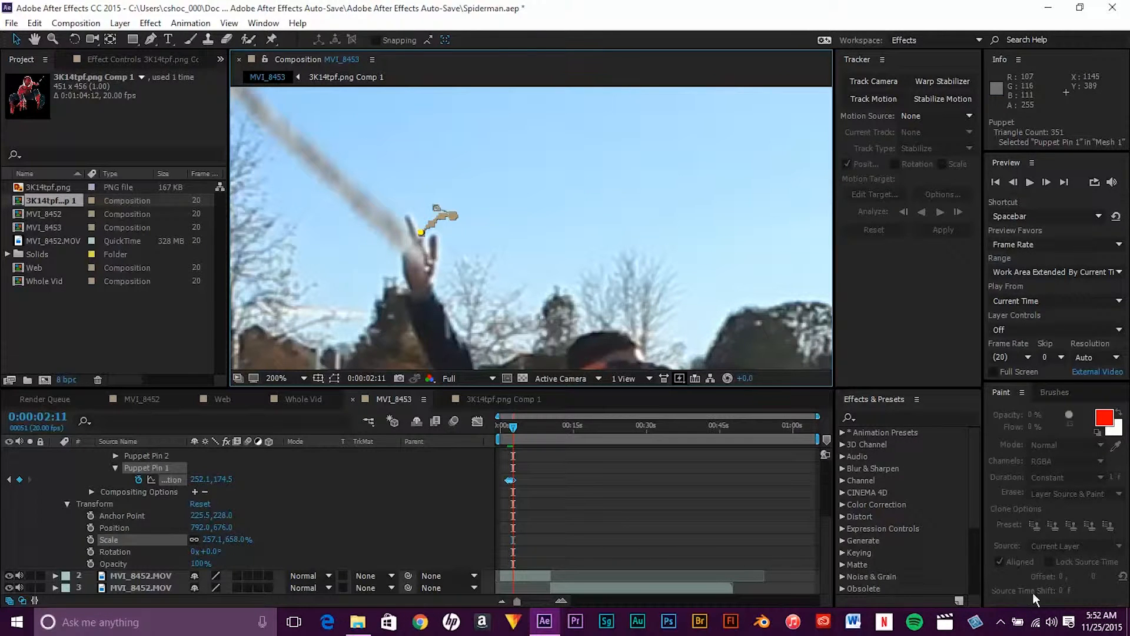
left_click(1001, 622)
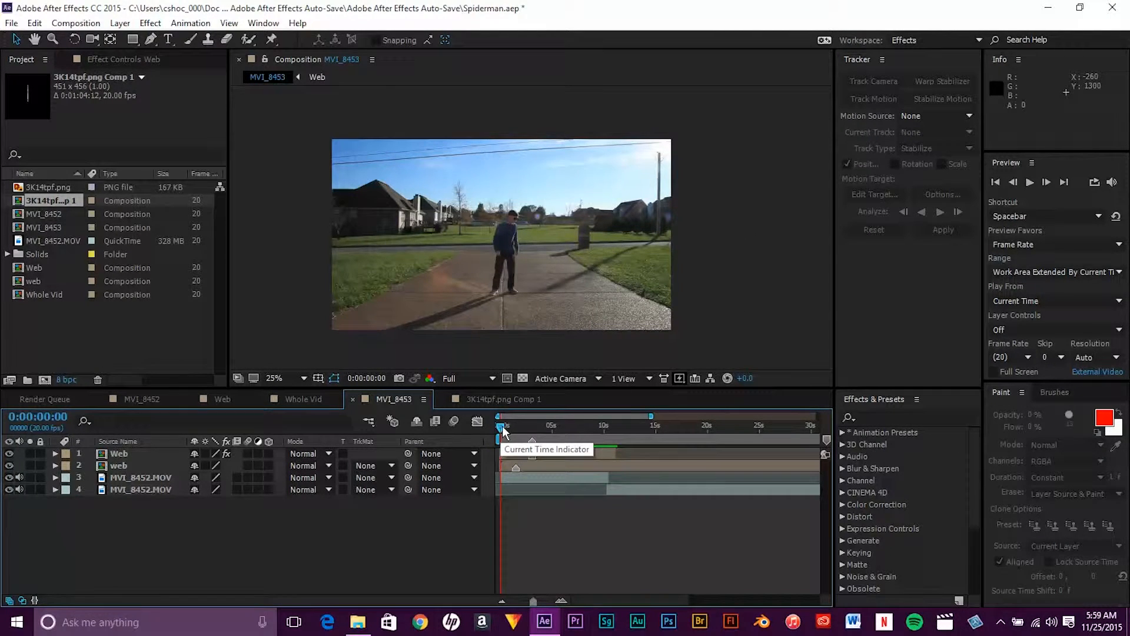
Preview the MVI_8453 composition from 0:00:00:00 to check both webs against the actor's hands
left_click_drag(502, 425, 473, 465)
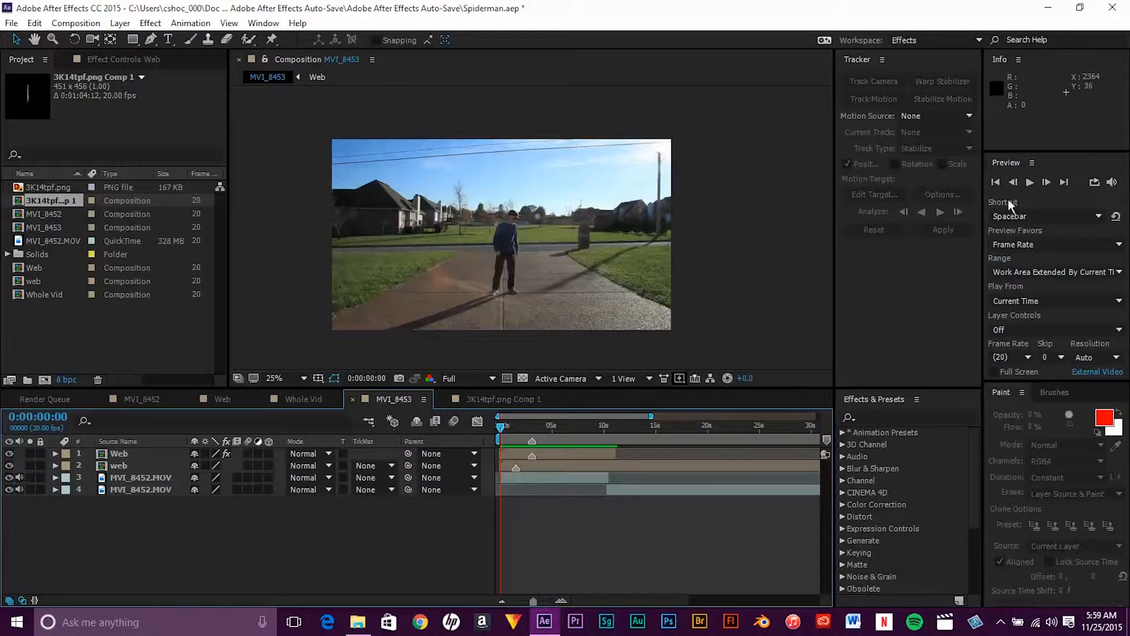
left_click(1030, 183)
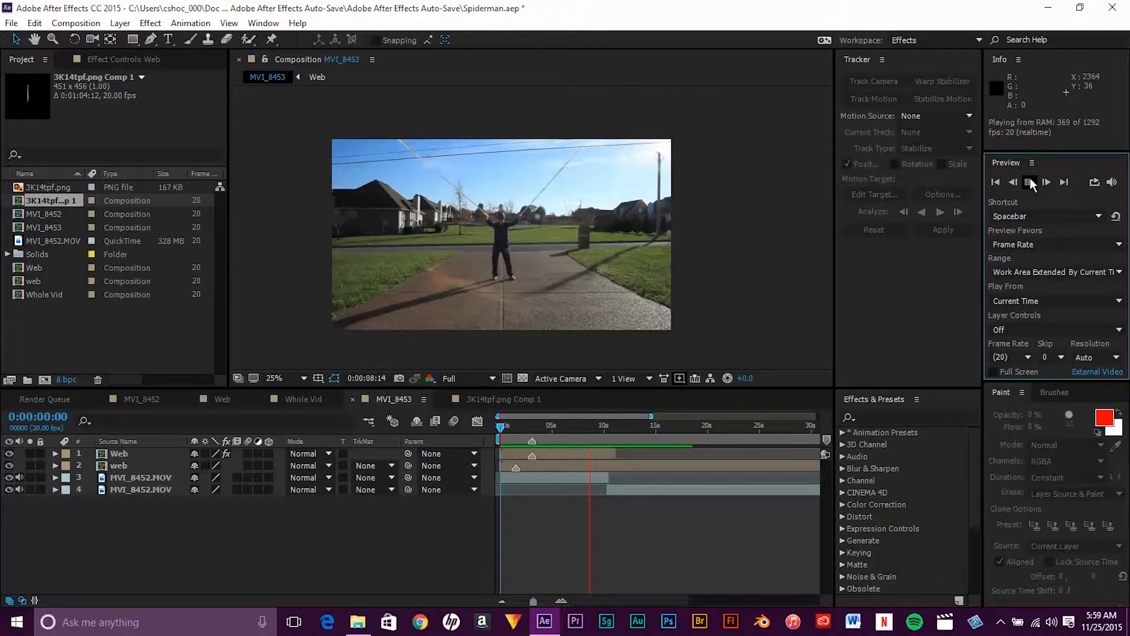
left_click(1030, 183)
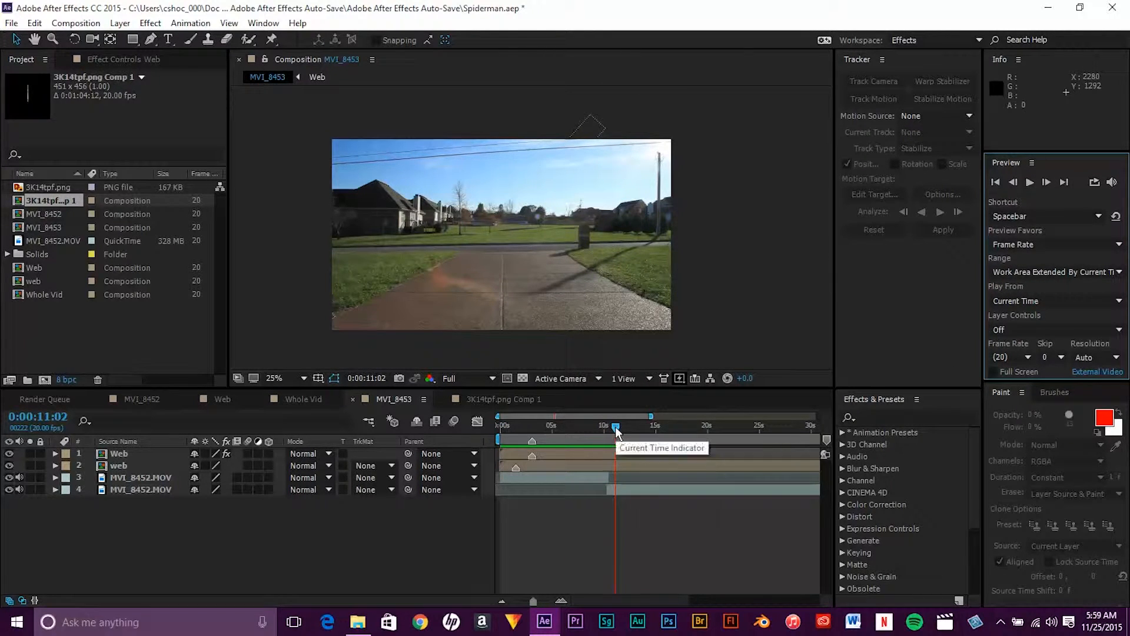
Step back frame by frame to 0:00:10:06 to examine the jump and the webs around the cut between the two clips
left_click(1015, 185)
left_click(1015, 185)
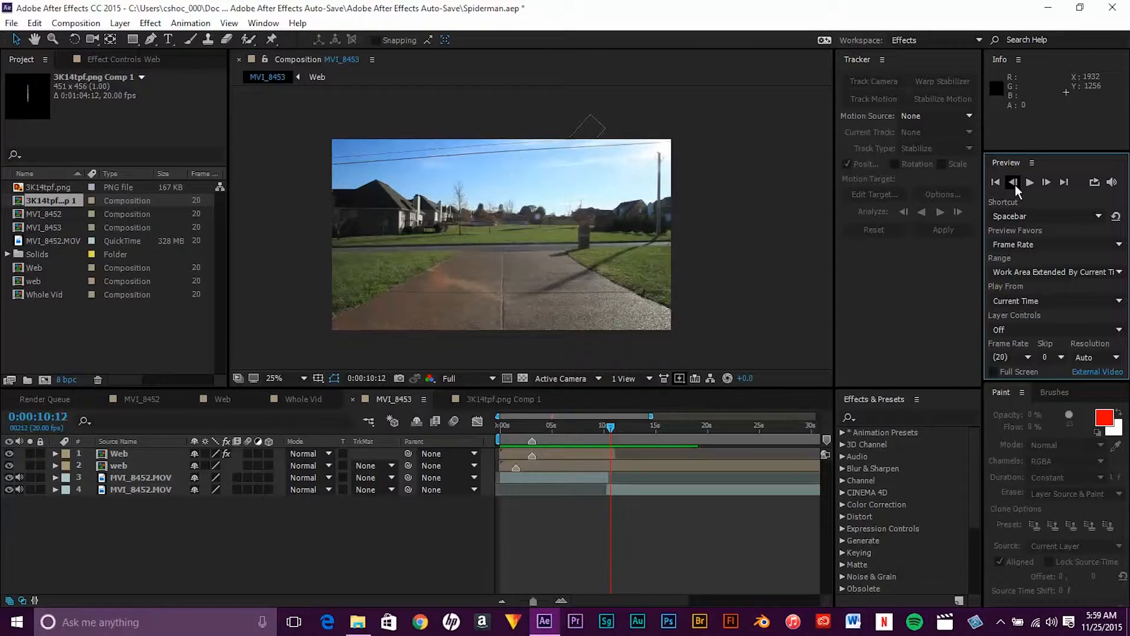
left_click(1015, 185)
left_click(1015, 184)
left_click(1015, 185)
left_click(1015, 185)
left_click(1015, 185)
left_click(1015, 185)
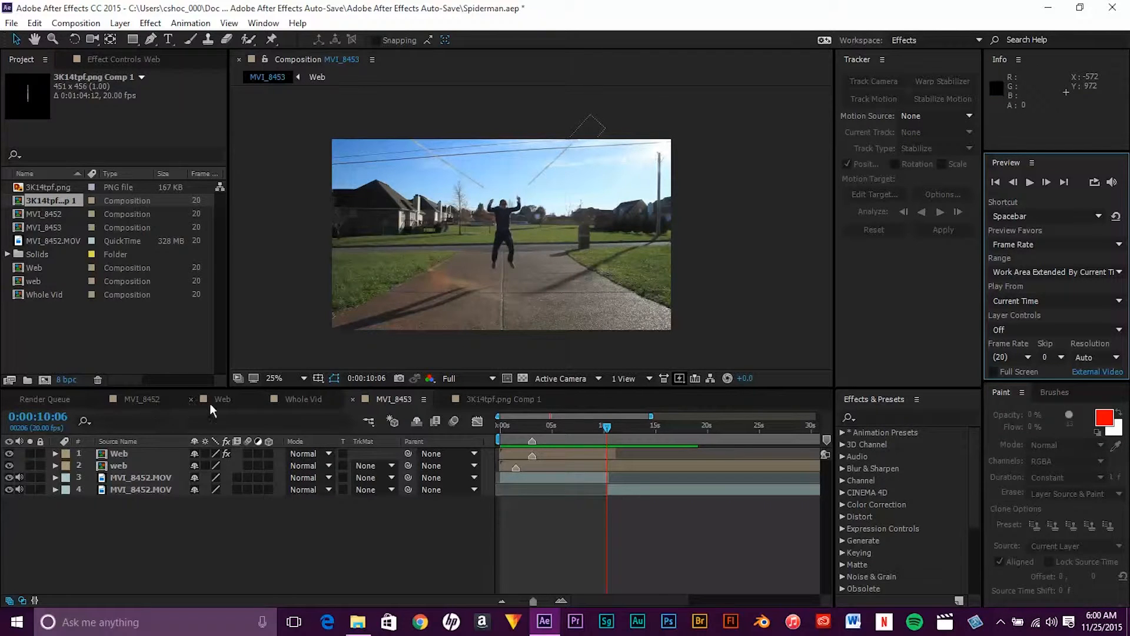
Scrub through the jump in MVI_8453, stopping at 0:00:07:05, and examine both webs up close at the actor's hands
left_click(145, 399)
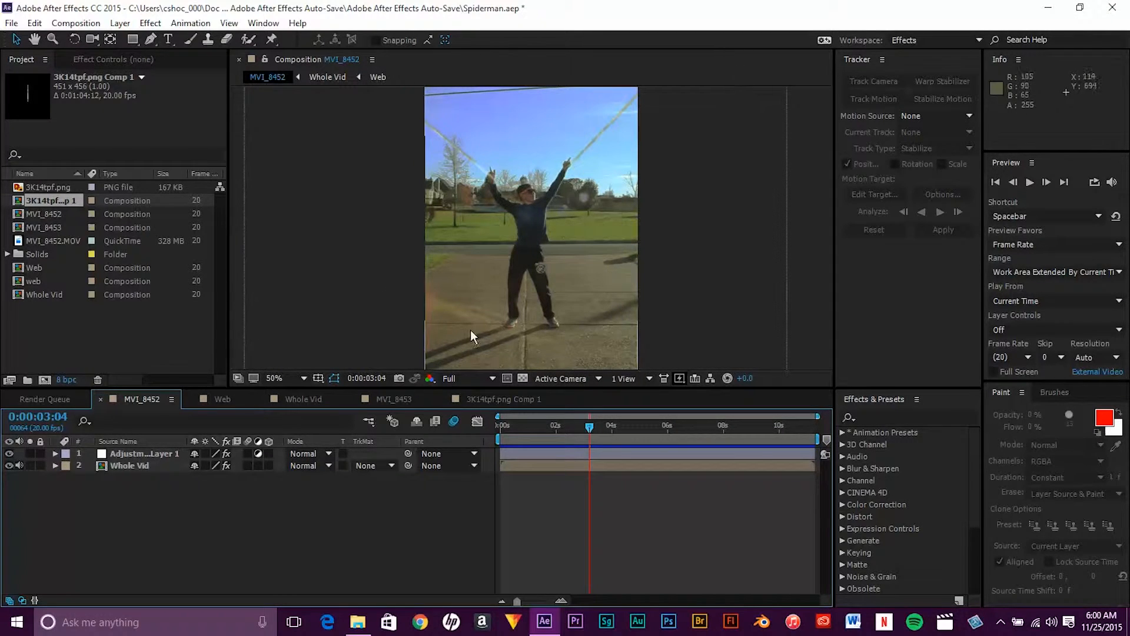
left_click(386, 398)
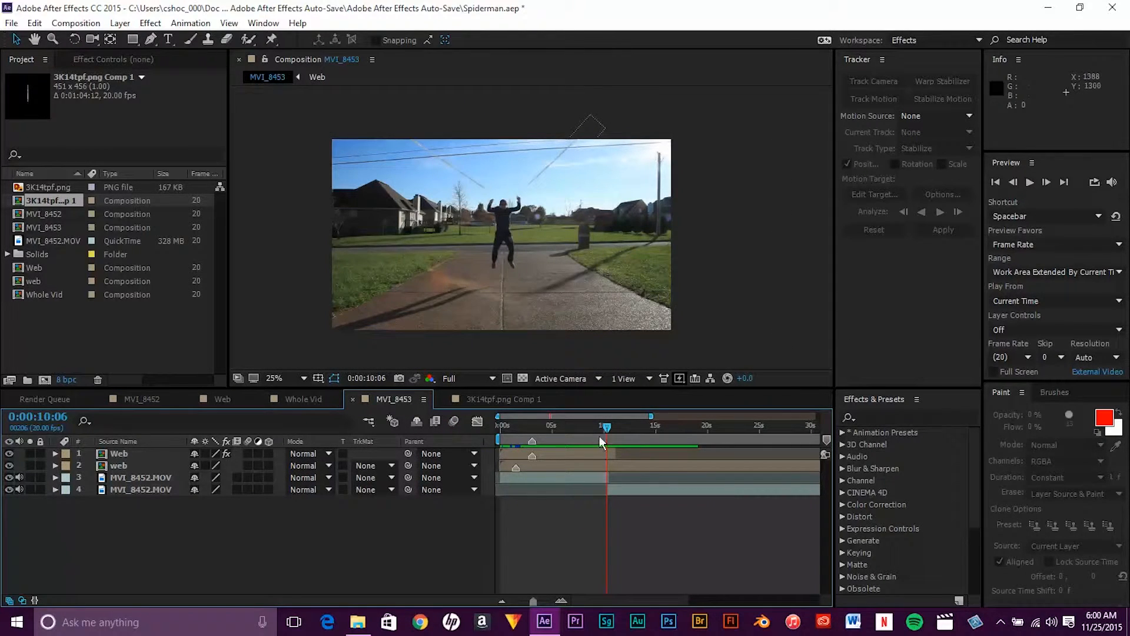
left_click_drag(602, 429, 556, 444)
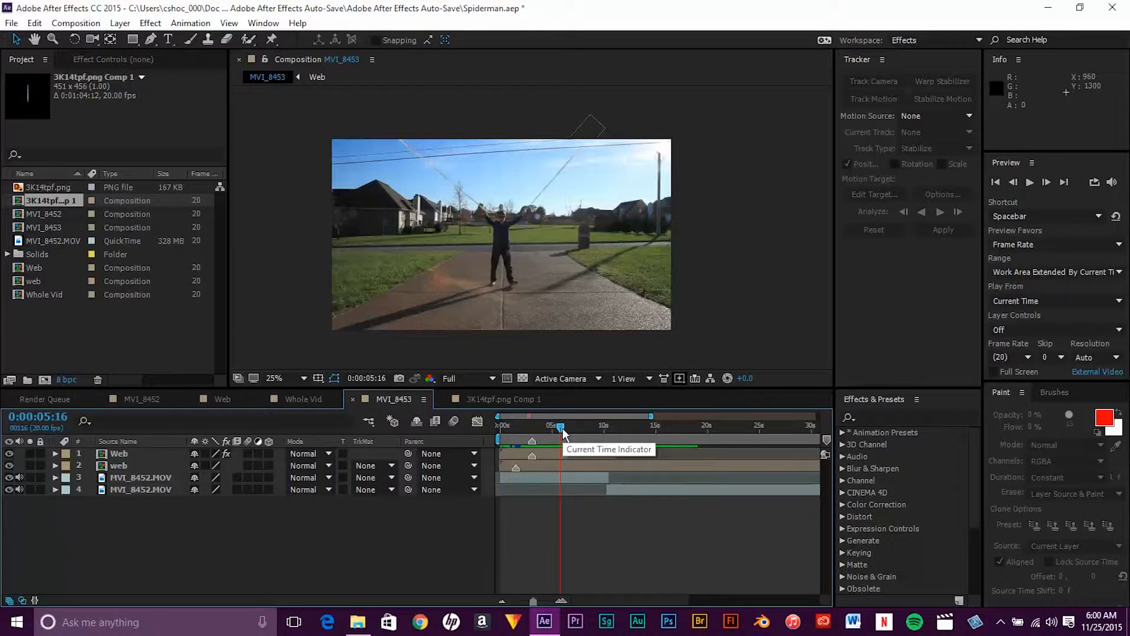
left_click_drag(563, 433, 602, 483)
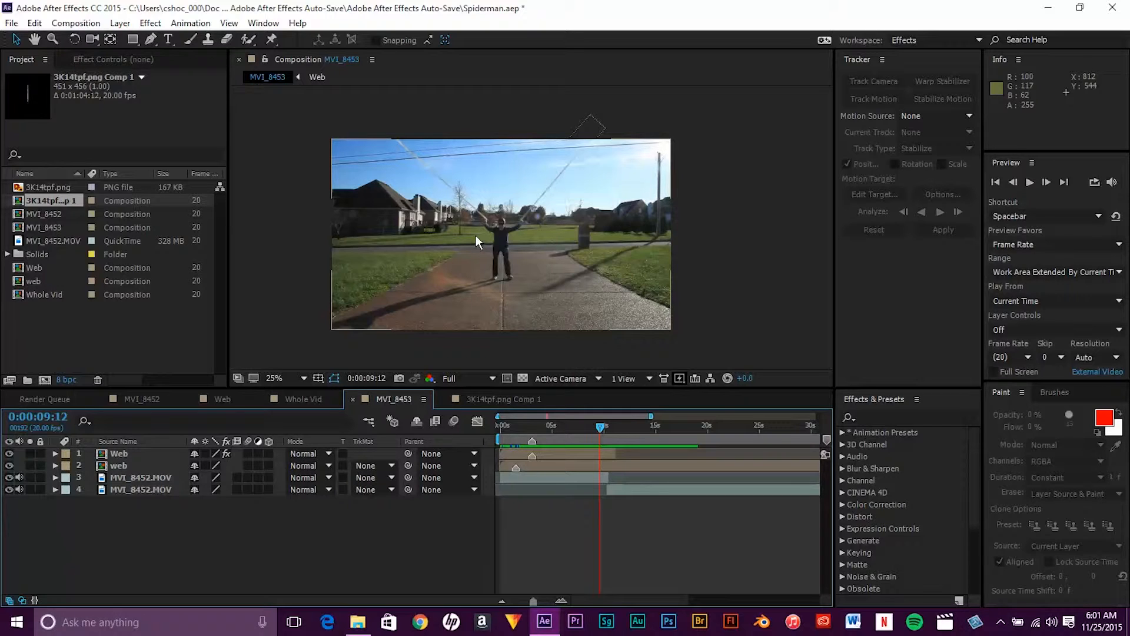
left_click_drag(602, 429, 576, 444)
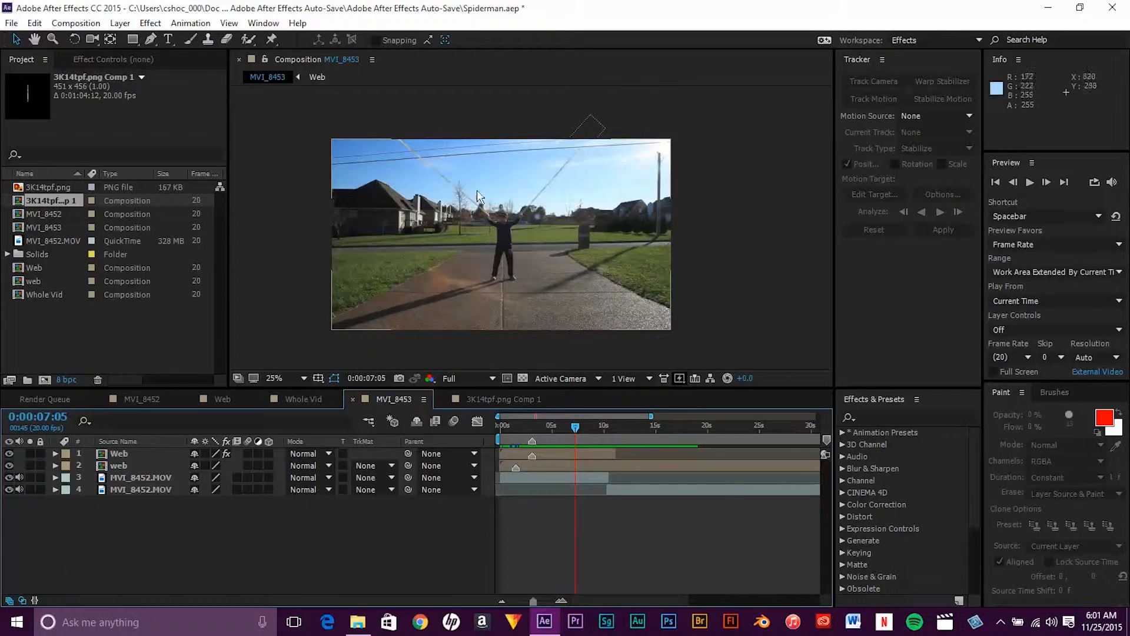
scroll(458, 217, "up", 2)
left_click_drag(463, 170, 547, 245)
scroll(454, 216, "up", 1)
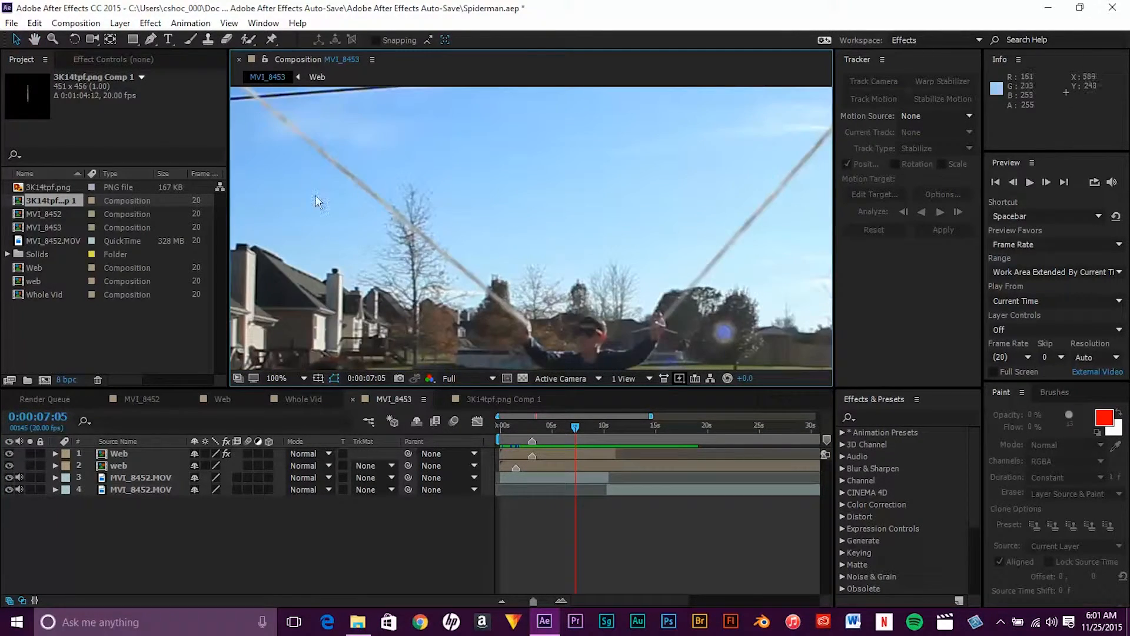
left_click_drag(315, 196, 415, 216)
key("v")
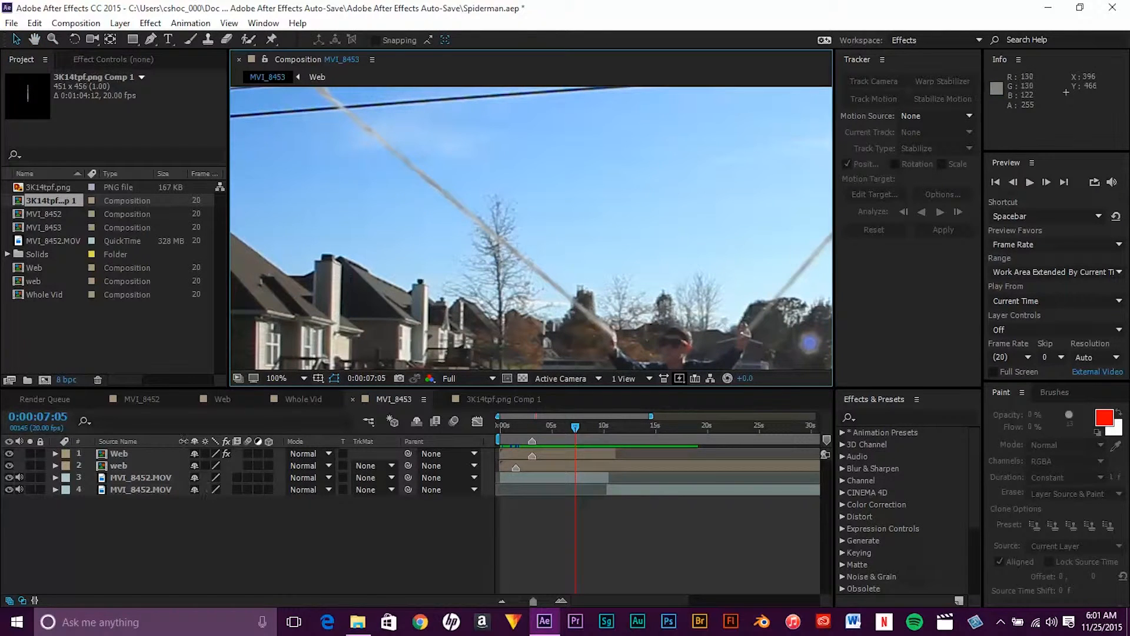
Zoom in on the webs in the MVI_8452 composition for comparison and hide its adjustment layer
left_click(165, 401)
scroll(444, 171, "up", 1)
key("h")
left_click_drag(444, 172, 285, 276)
scroll(395, 242, "down", 1)
scroll(545, 240, "up", 1)
key("space")
left_click_drag(541, 197, 513, 208)
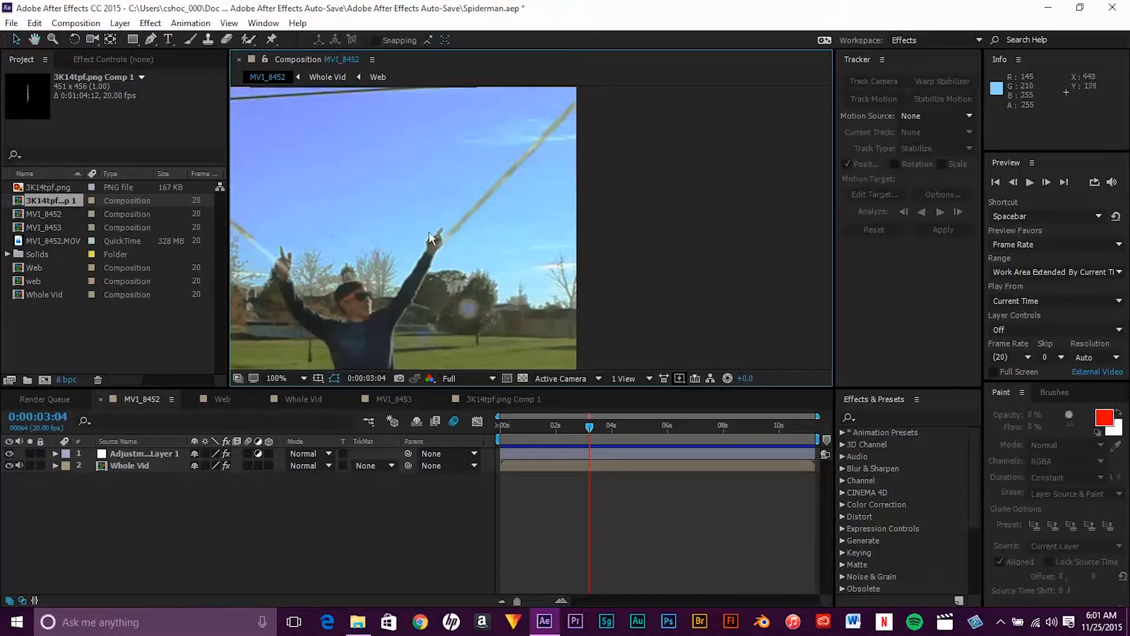
left_click(9, 454)
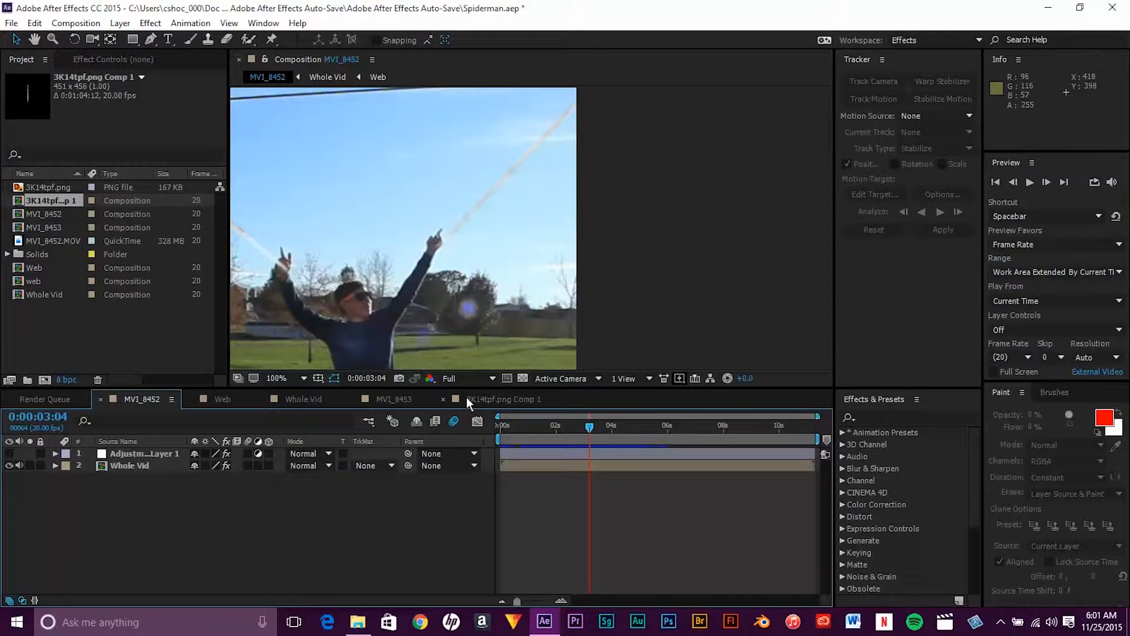
Set the blending mode of the topmost Web layer in MVI_8453 to Screen
left_click(404, 401)
key("h")
left_click_drag(584, 220, 520, 195)
key("v")
left_click(132, 453)
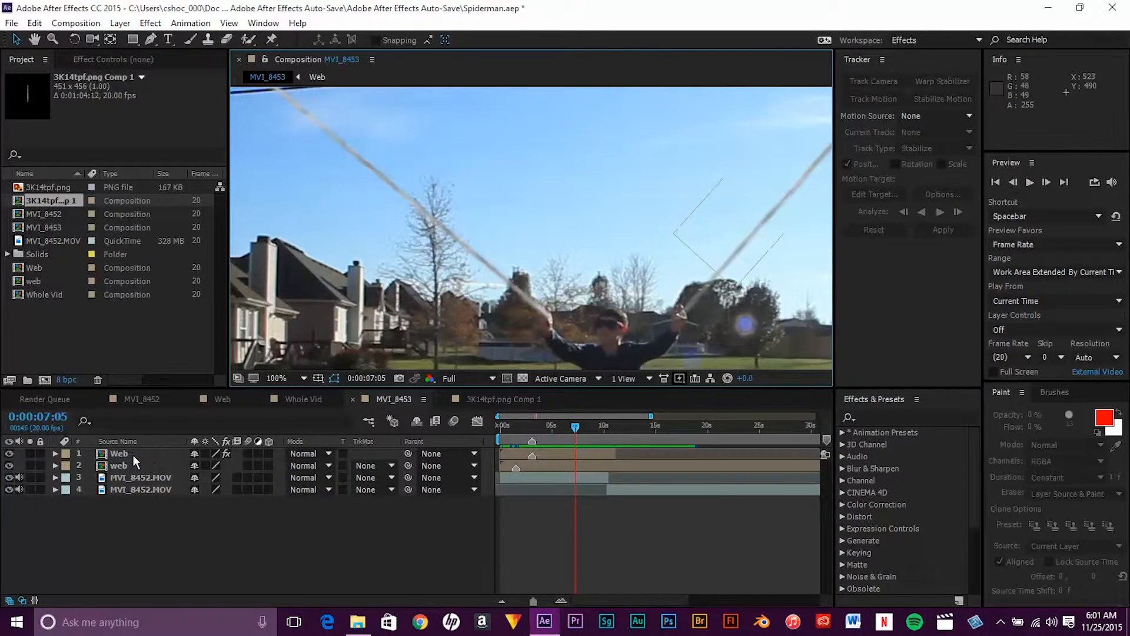
left_click(304, 456)
left_click(362, 247)
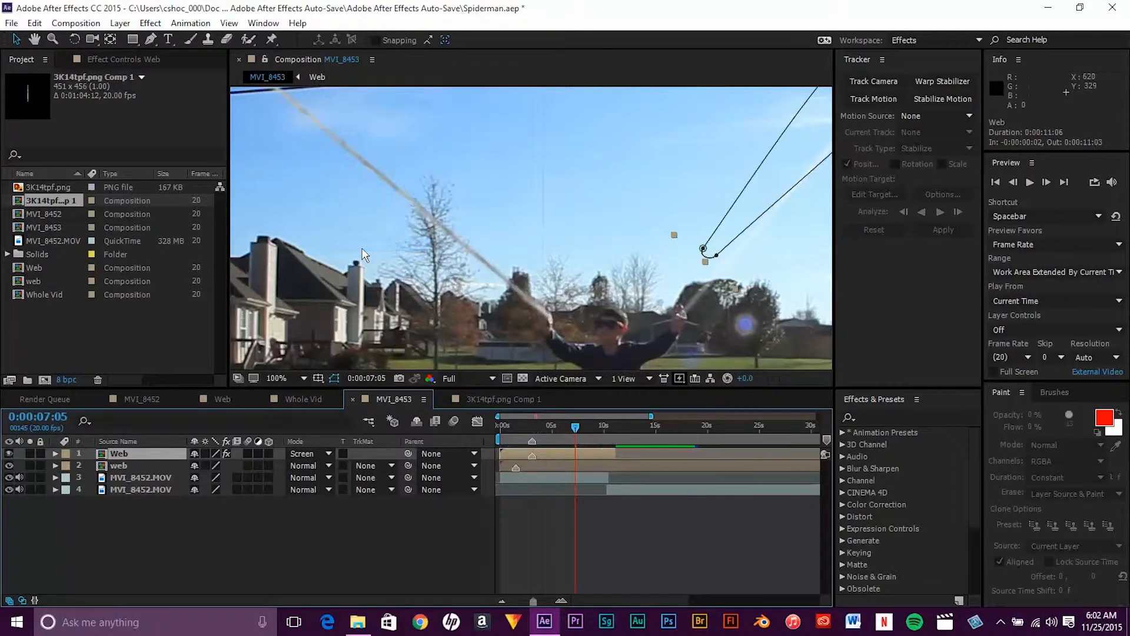
Set the second web layer's blending mode to Screen as well
left_click_drag(484, 193, 202, 146)
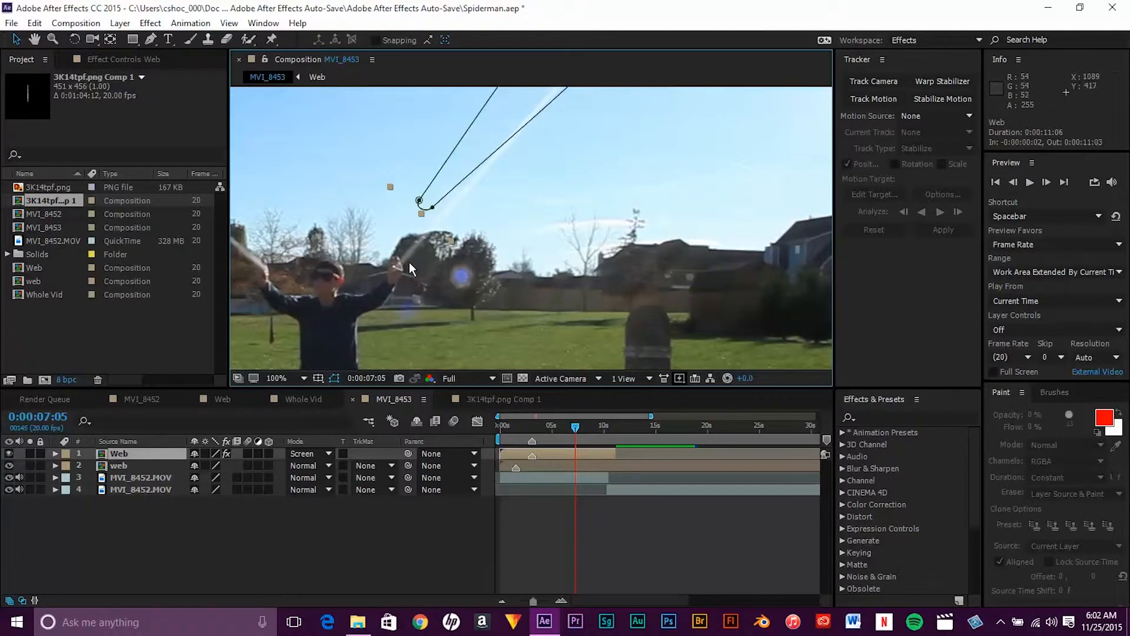
left_click_drag(368, 275, 545, 300)
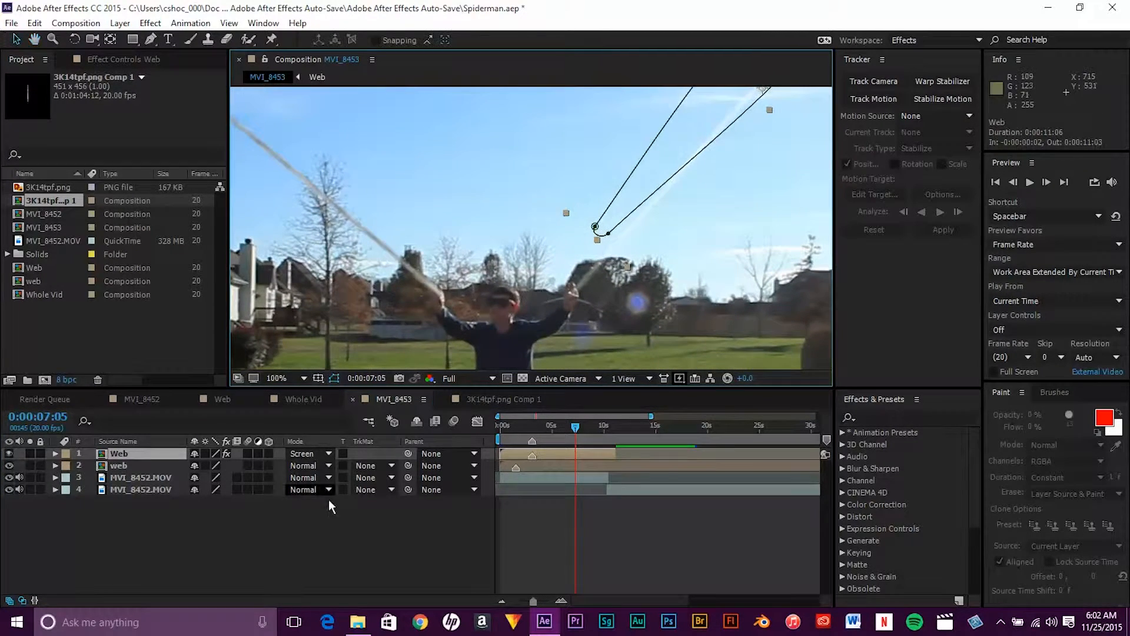
left_click(303, 465)
left_click(362, 246)
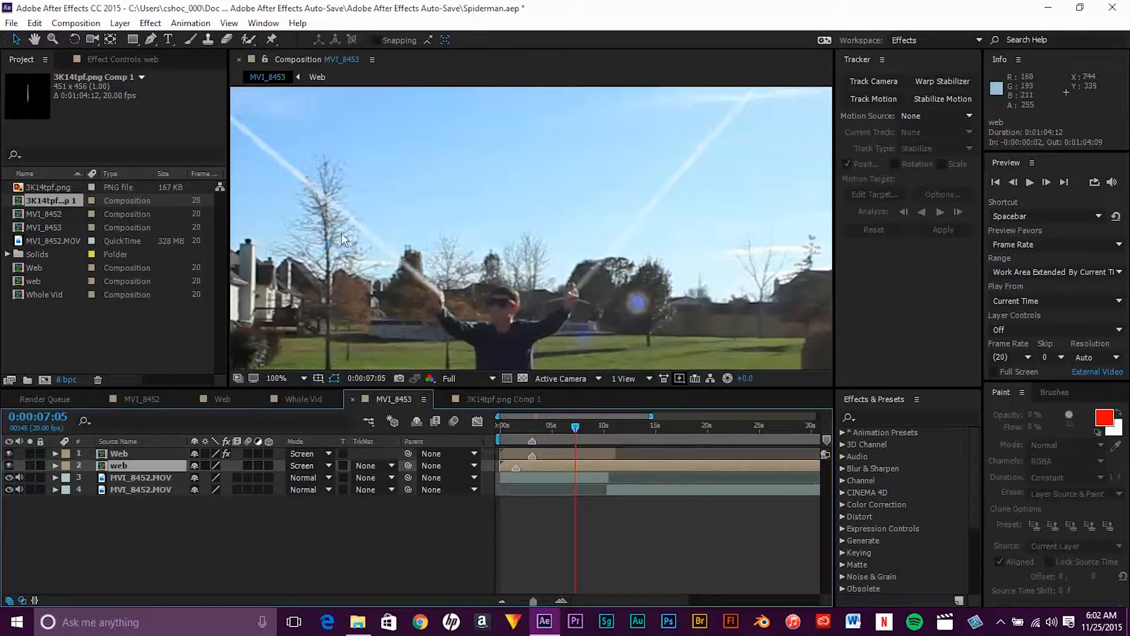
Duplicate both web layers in MVI_8453 so that each web has two stacked copies
left_click_drag(342, 233, 499, 234)
scroll(524, 280, "down", 1)
left_click_drag(569, 213, 404, 225)
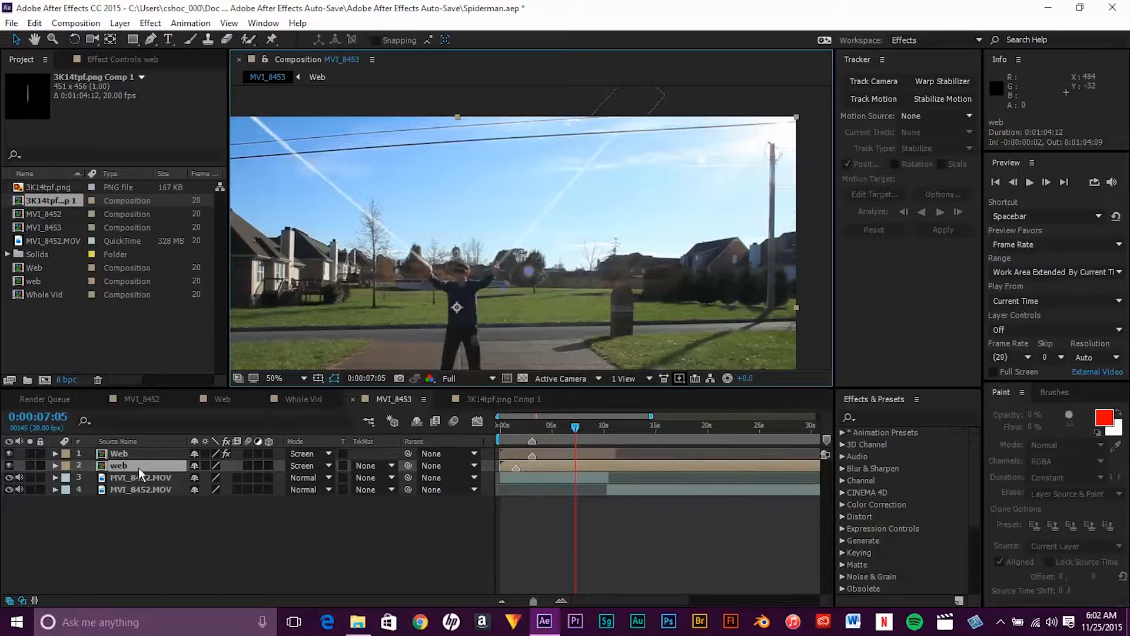
key("ctrl+d")
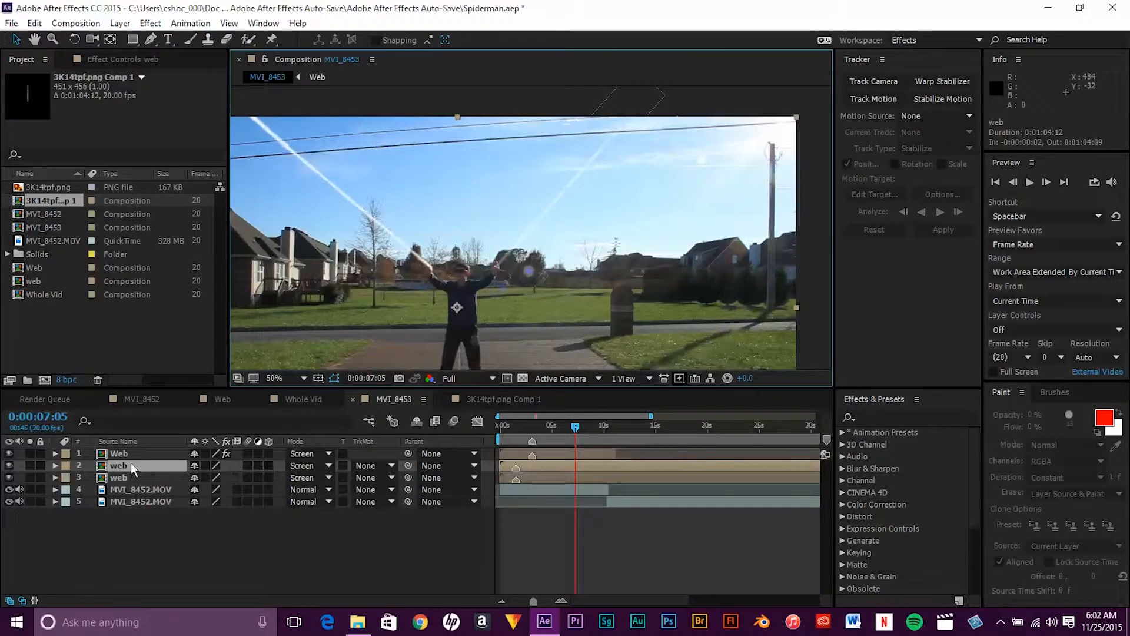
left_click(130, 451)
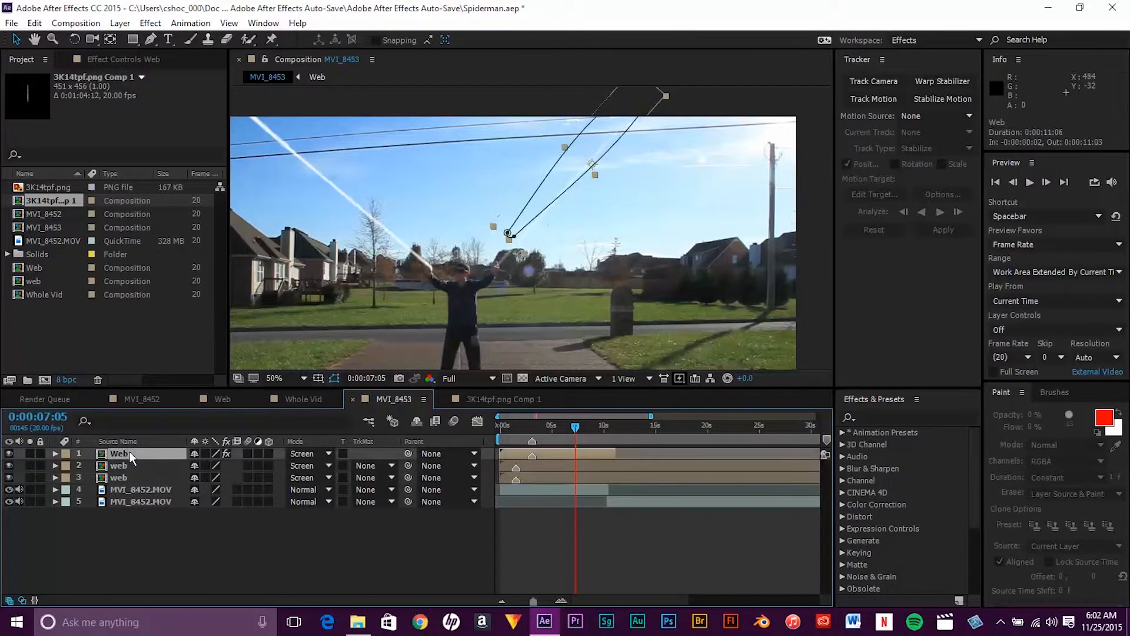
key("ctrl+d")
Set the lower copy of each web, layers 2 and 4, to the Normal blending mode
left_click(126, 467)
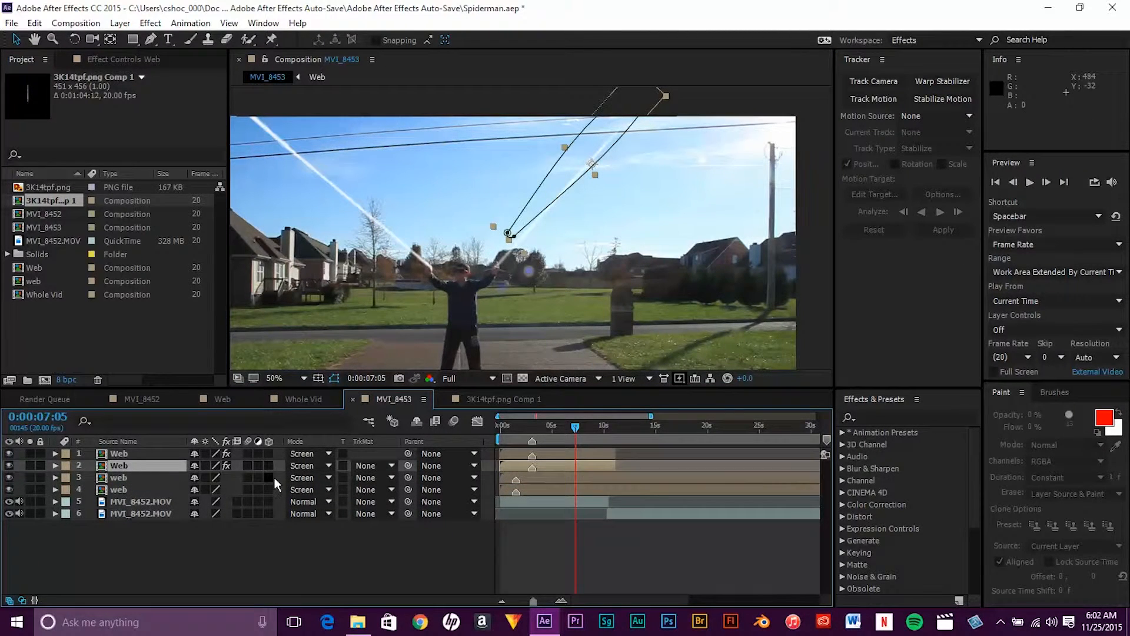
left_click(306, 465)
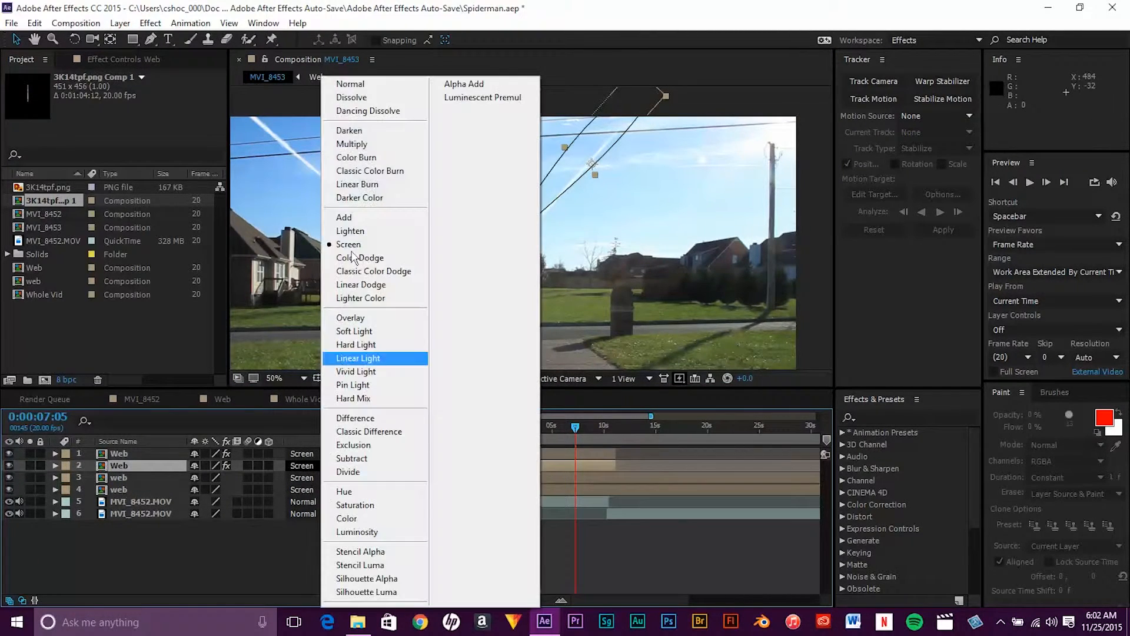
left_click(353, 84)
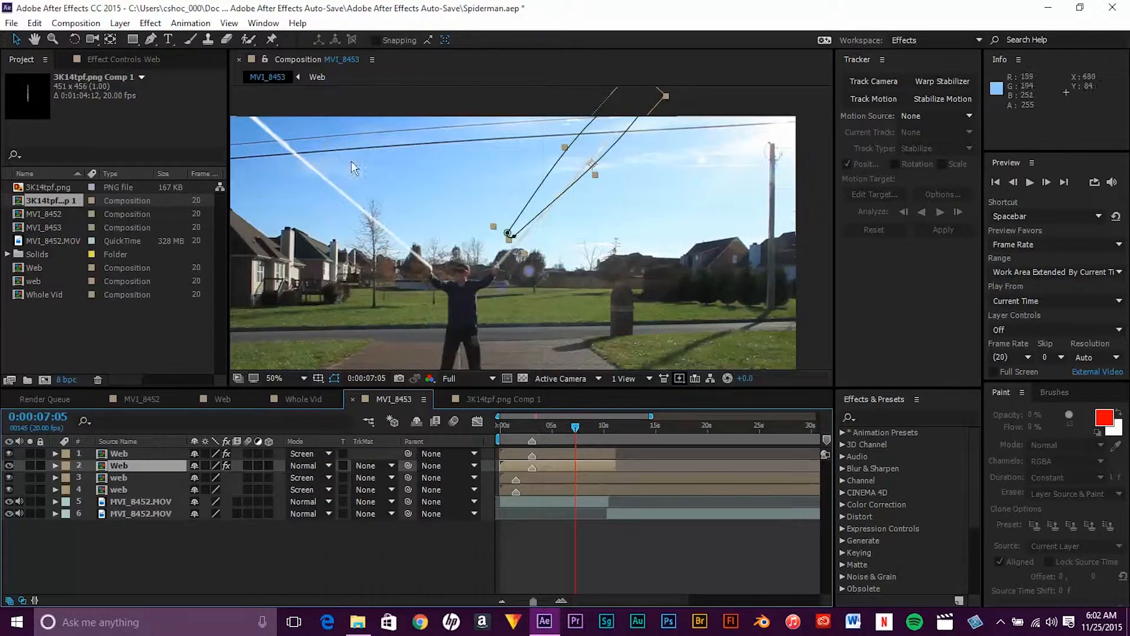
left_click(305, 489)
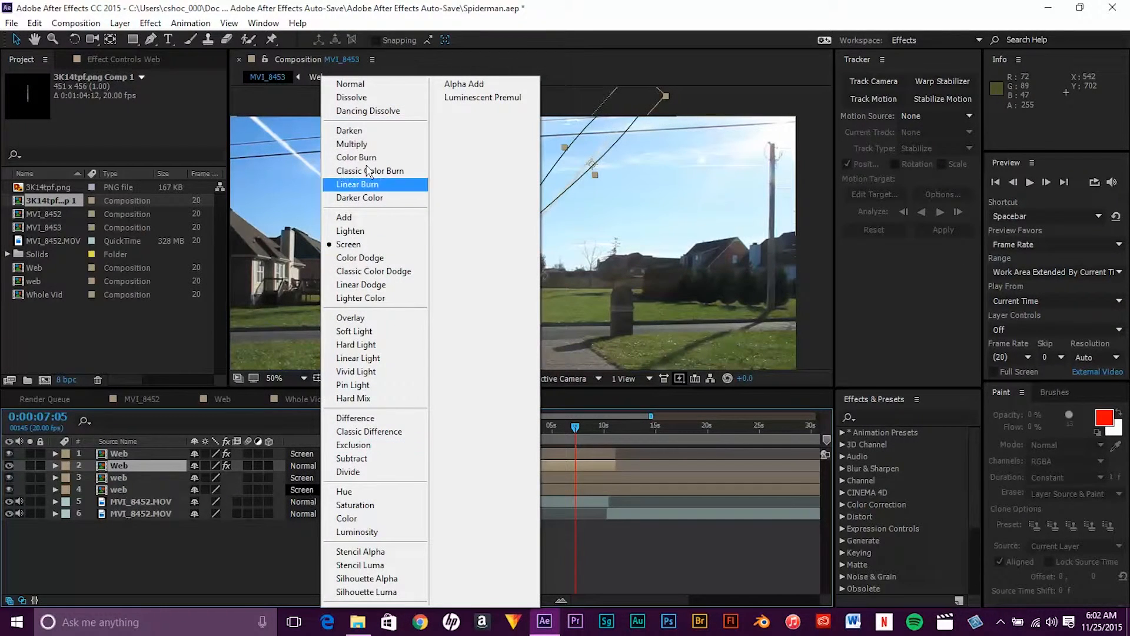
left_click(357, 85)
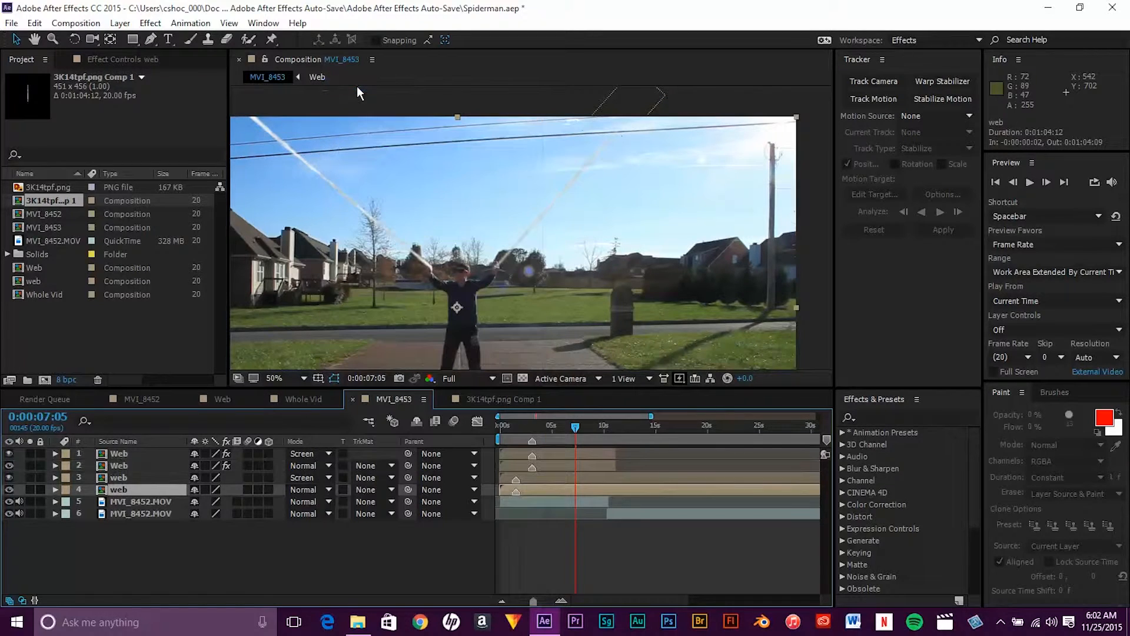
Examine the blended webs at 0:00:07:05 along both strands, close up and in the full frame
scroll(350, 222, "up", 2)
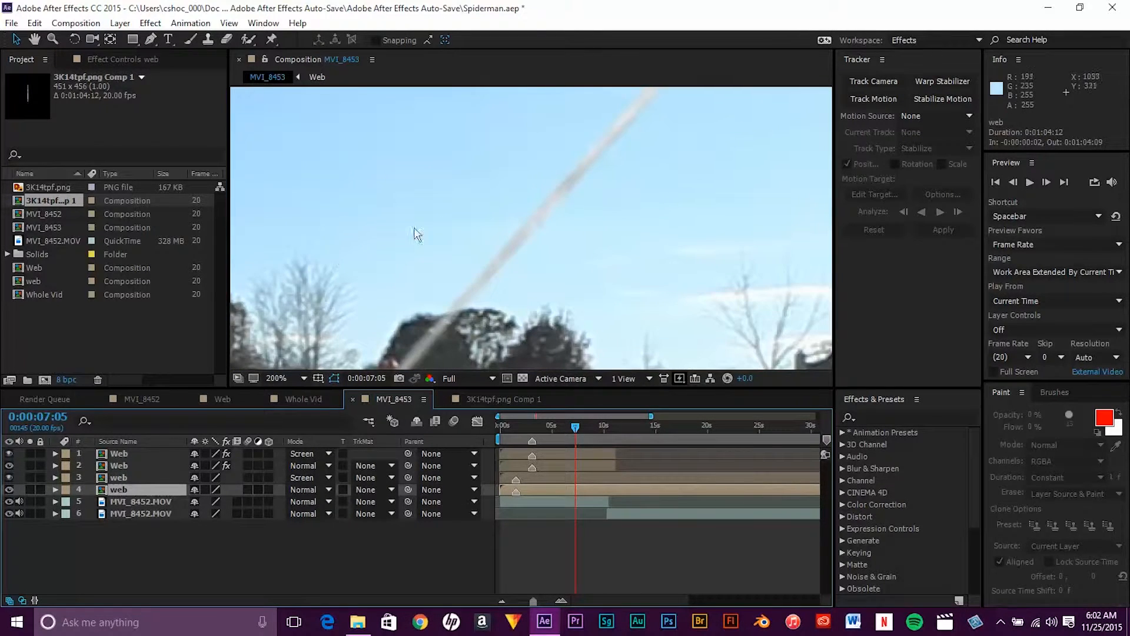
scroll(583, 192, "down", 1)
scroll(512, 202, "down", 1)
scroll(368, 189, "up", 1)
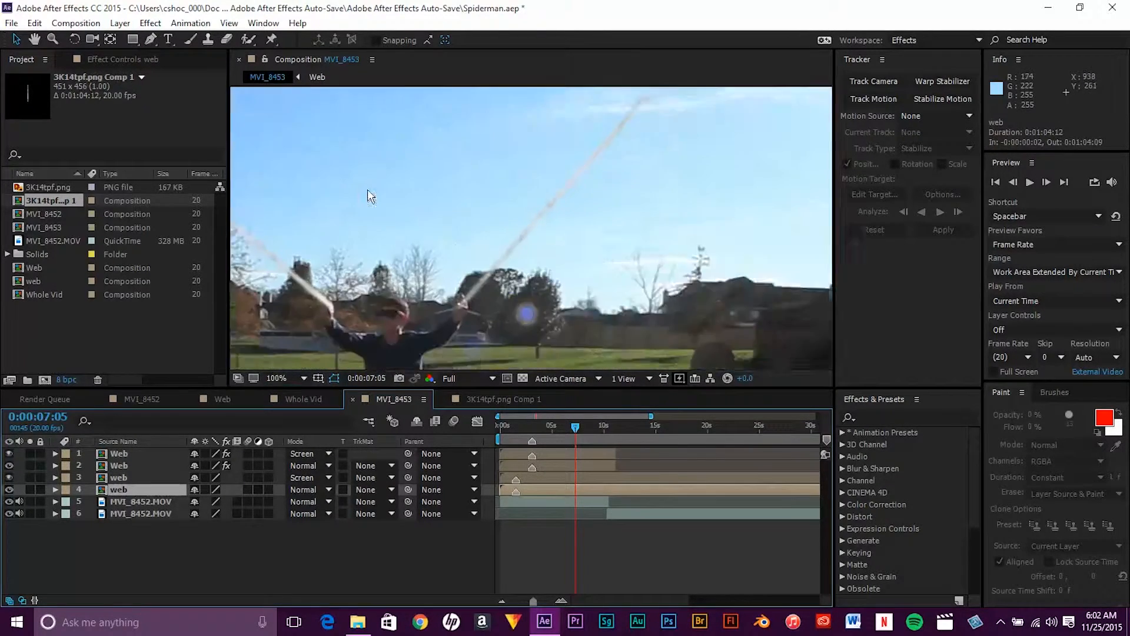
key("space")
left_click_drag(371, 190, 572, 161)
scroll(572, 161, "down", 1)
scroll(436, 217, "up", 2)
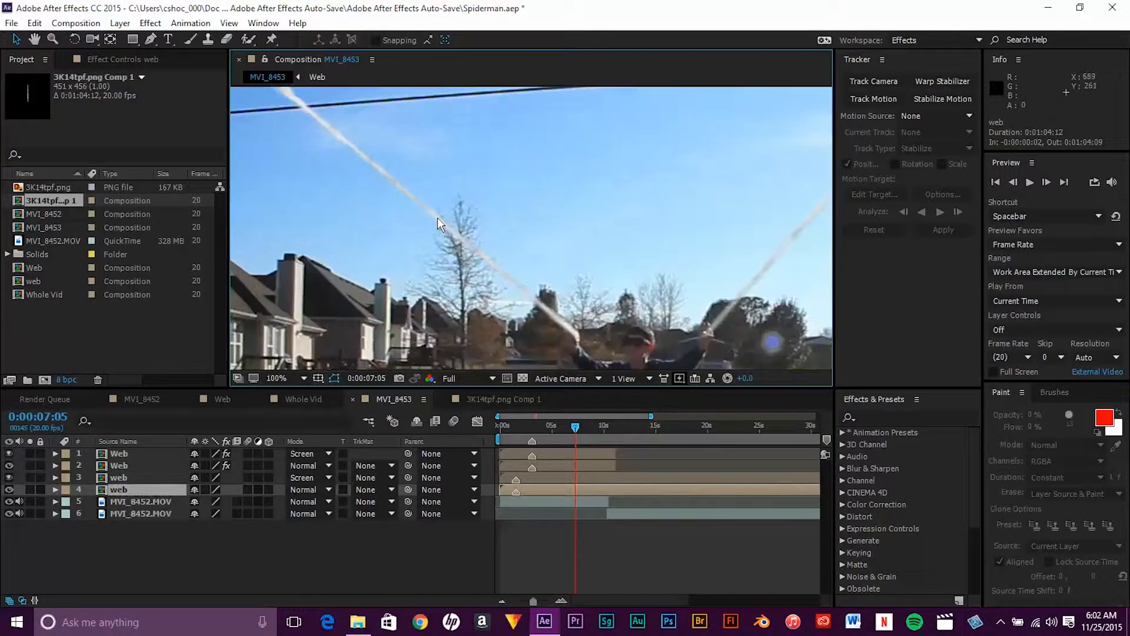
key("space")
left_click_drag(421, 180, 622, 207)
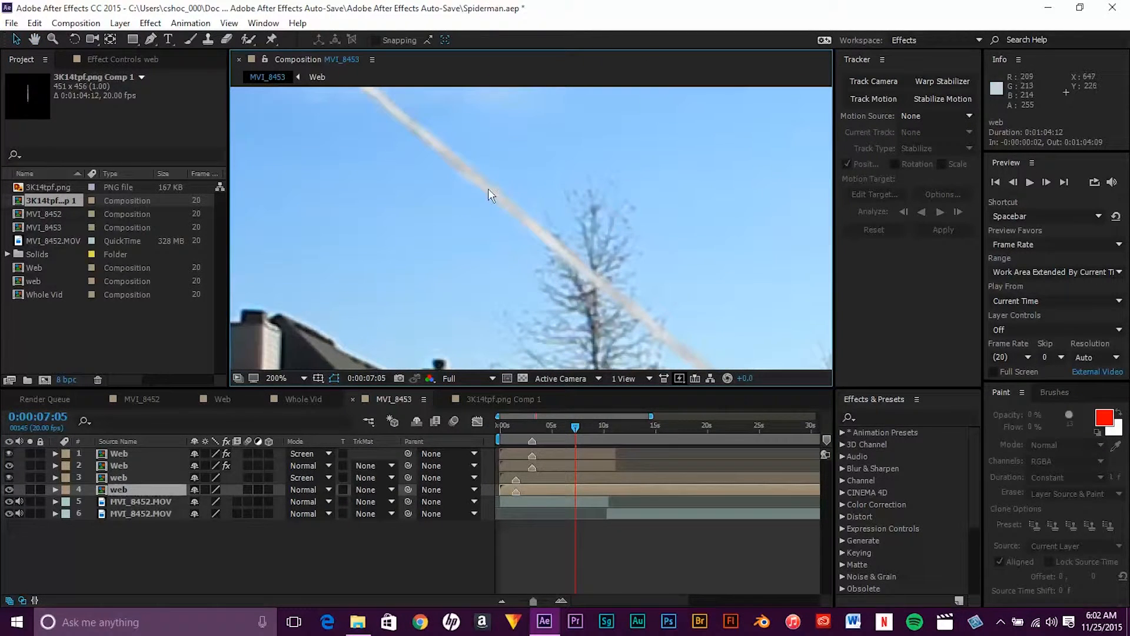
key("space")
left_click_drag(481, 163, 489, 231)
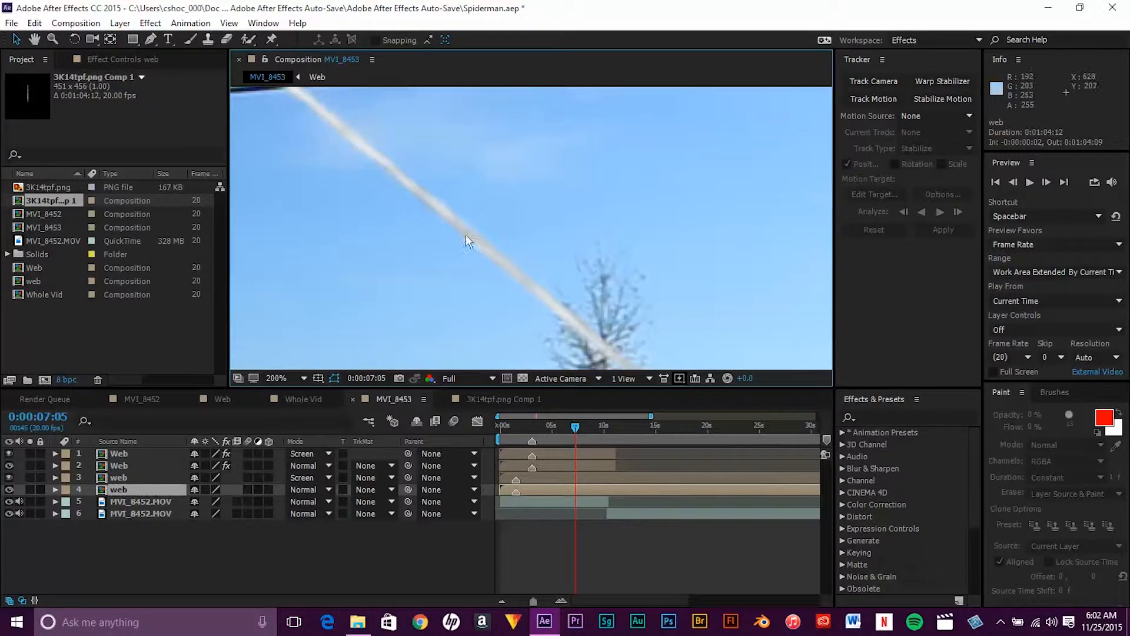
scroll(533, 228, "down", 3)
scroll(540, 235, "up", 1)
scroll(572, 235, "down", 4)
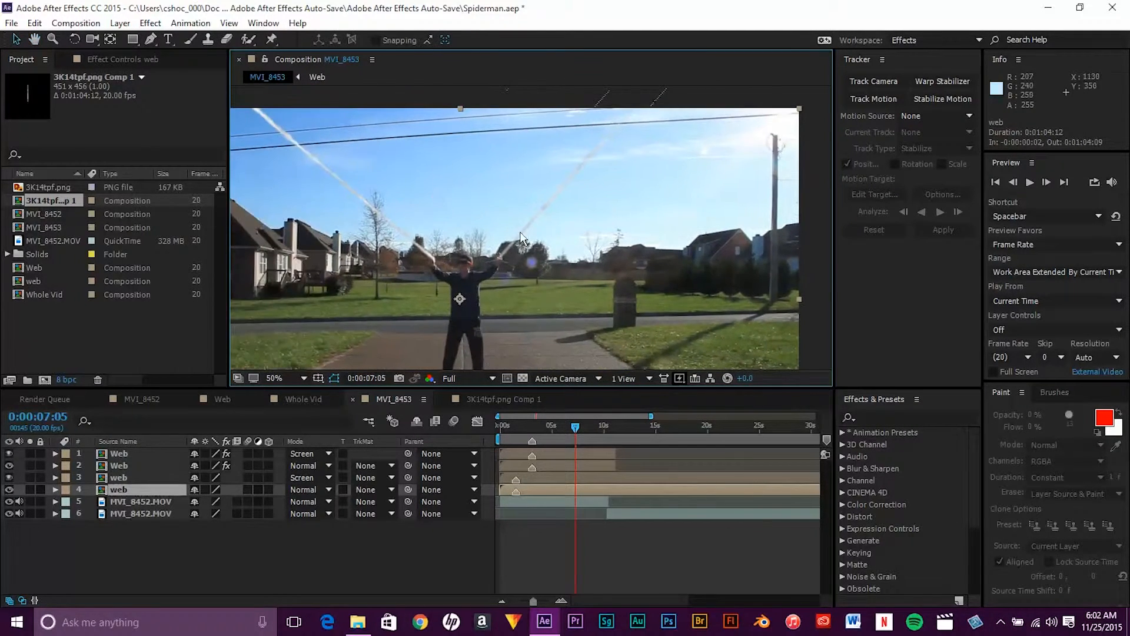
scroll(540, 238, "up", 2)
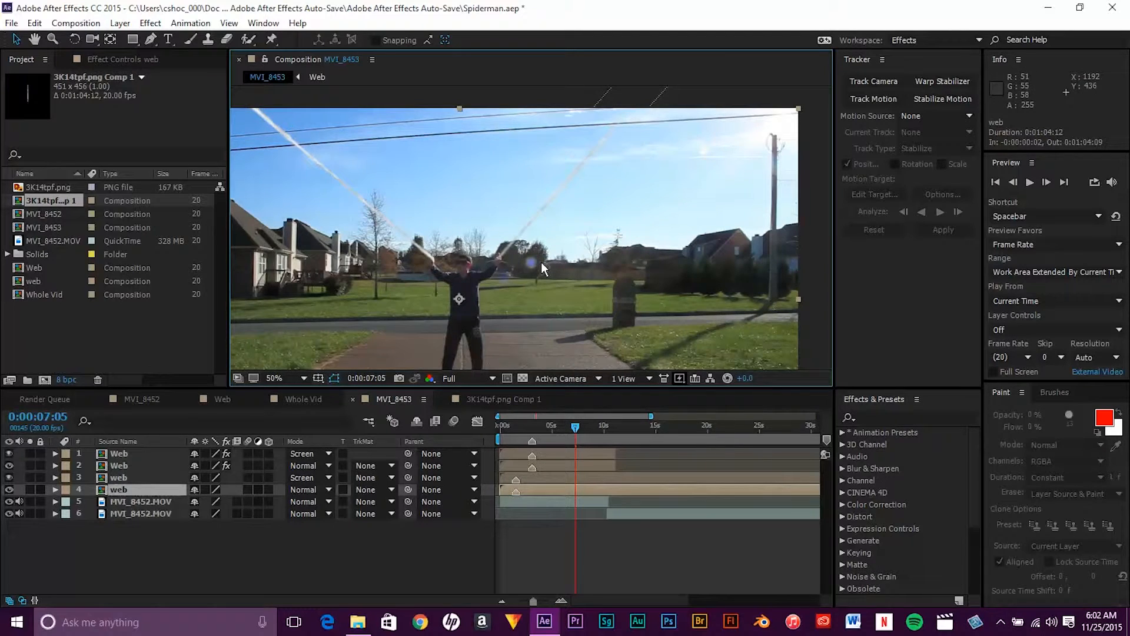
scroll(457, 238, "down", 2)
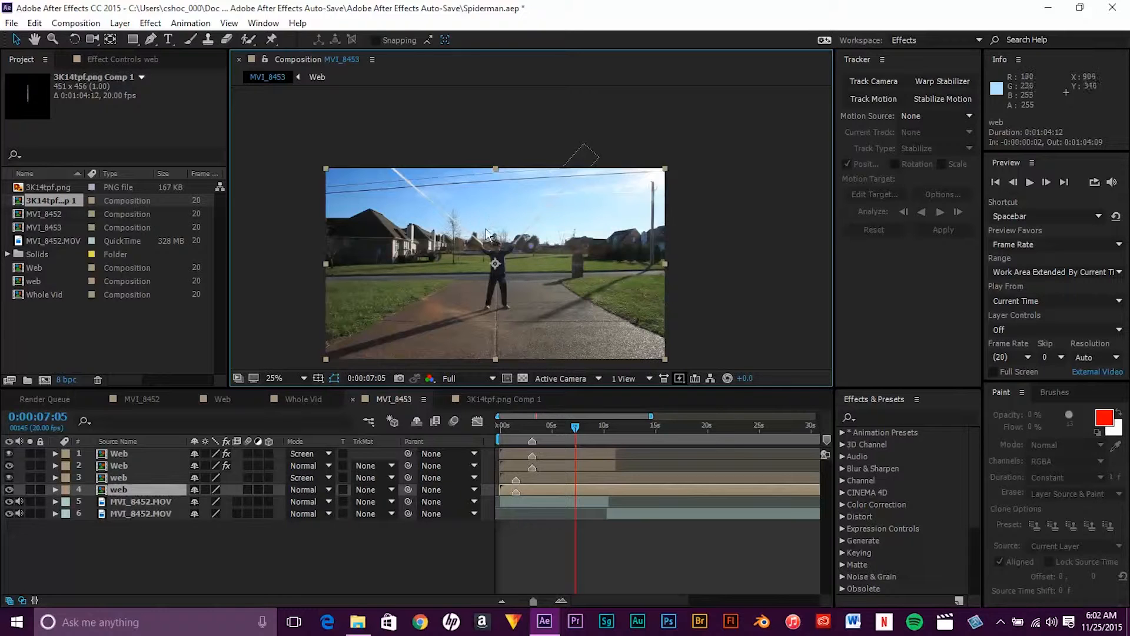
scroll(496, 246, "up", 2)
scroll(483, 246, "down", 2)
scroll(426, 238, "up", 2)
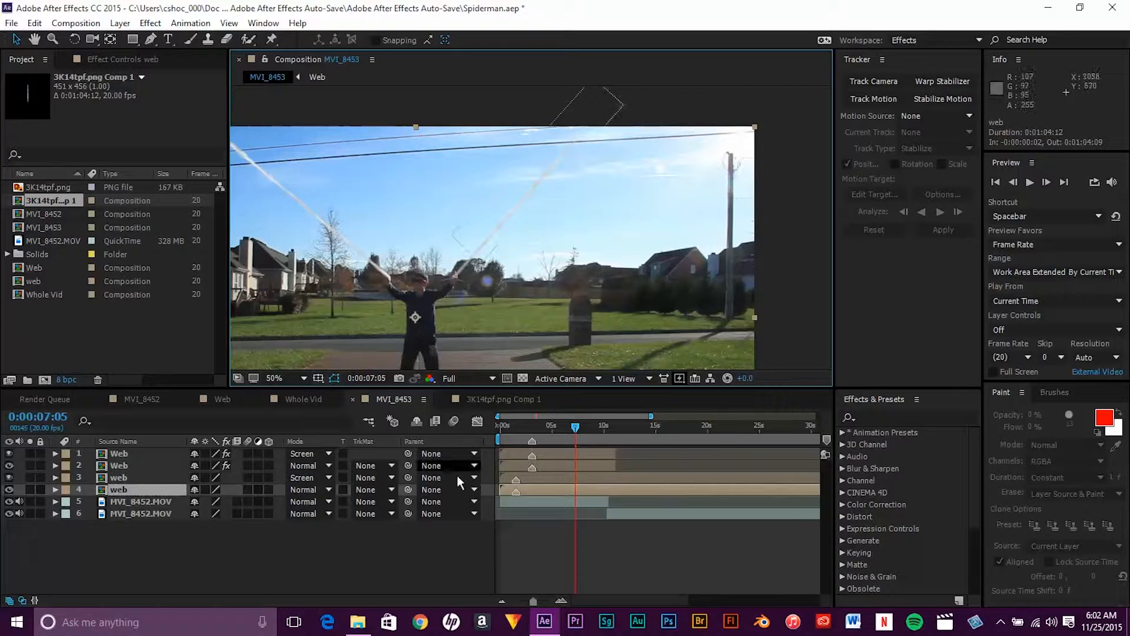
Examine the first web's launch at 0:00:01:10 and 0:00:01:11, and go back to 0:00:01:00 with the whole actor in view
left_click_drag(557, 429, 516, 425)
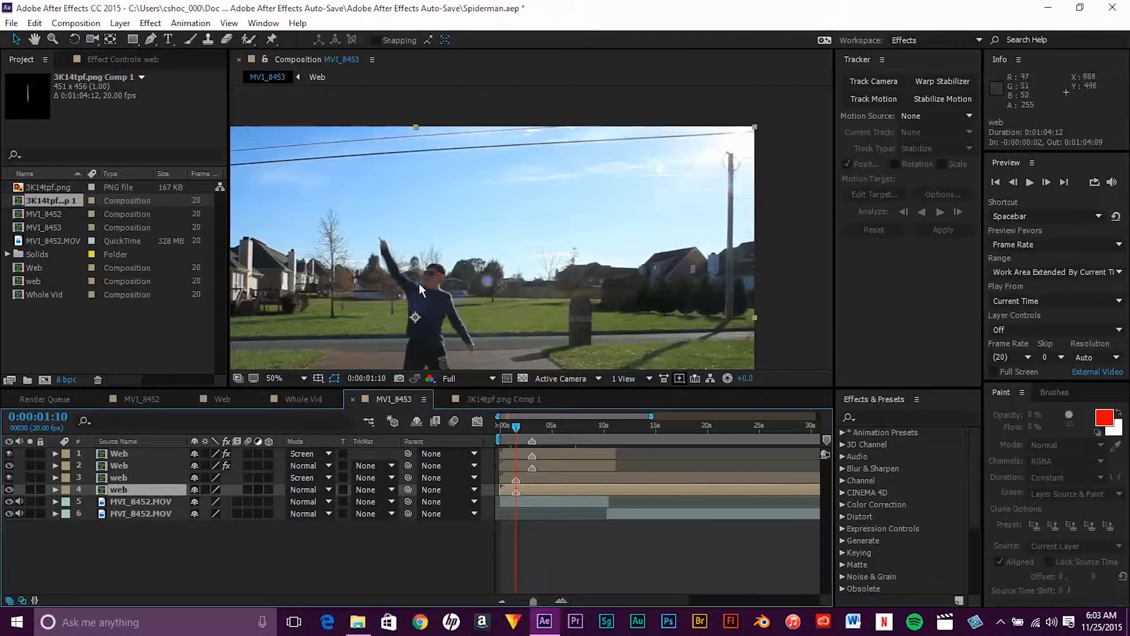
left_click(1046, 182)
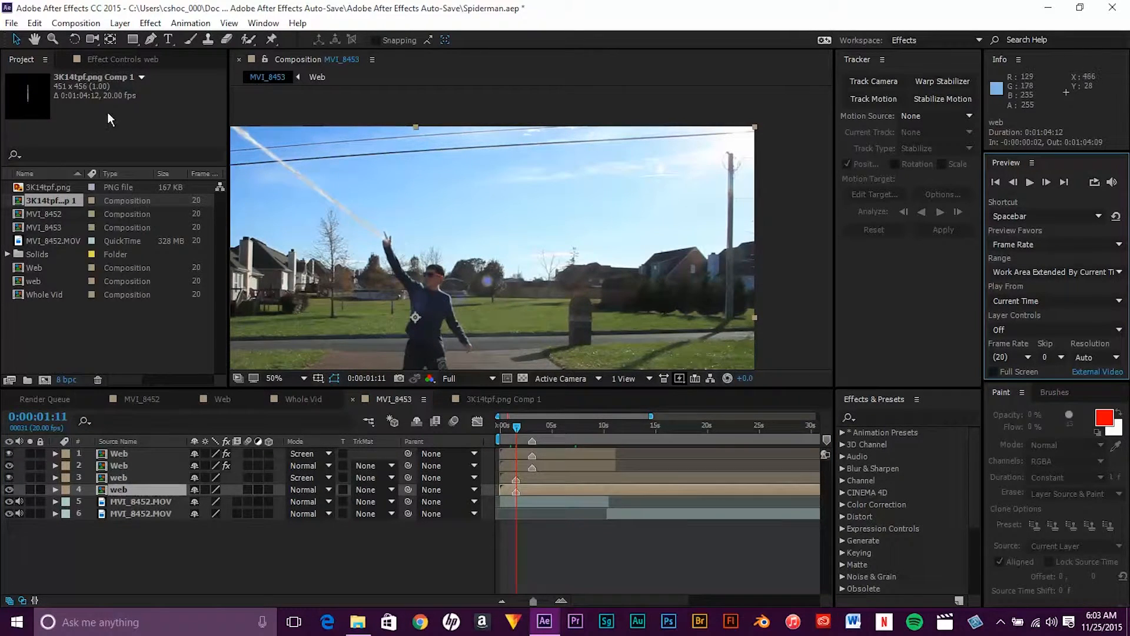
left_click_drag(518, 428, 511, 434)
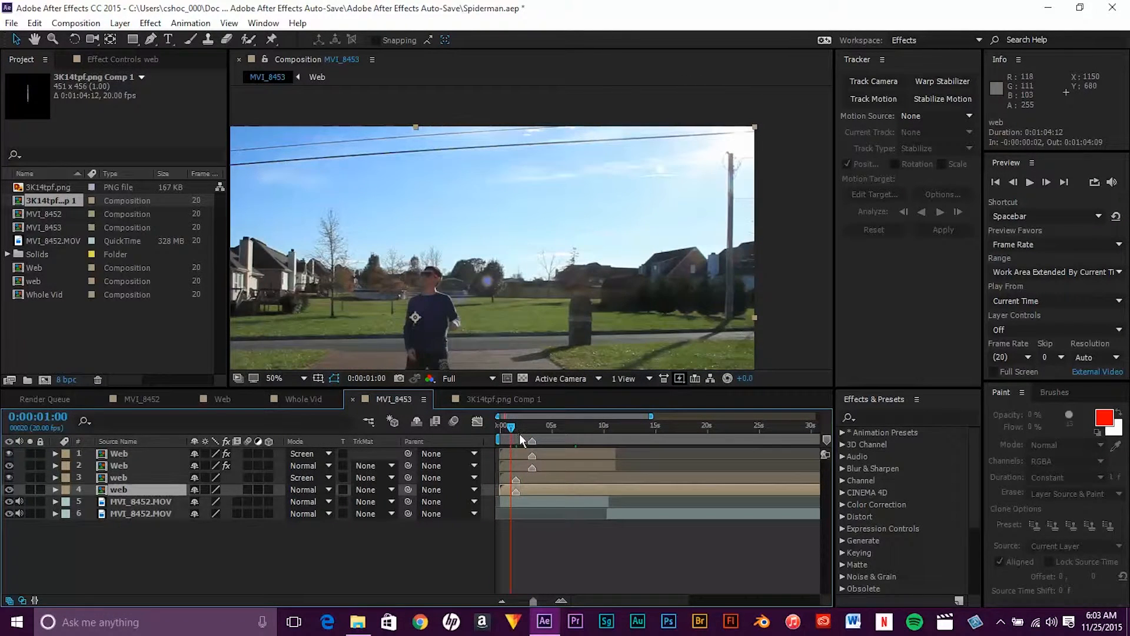
key("h")
left_click_drag(506, 278, 526, 243)
key("v")
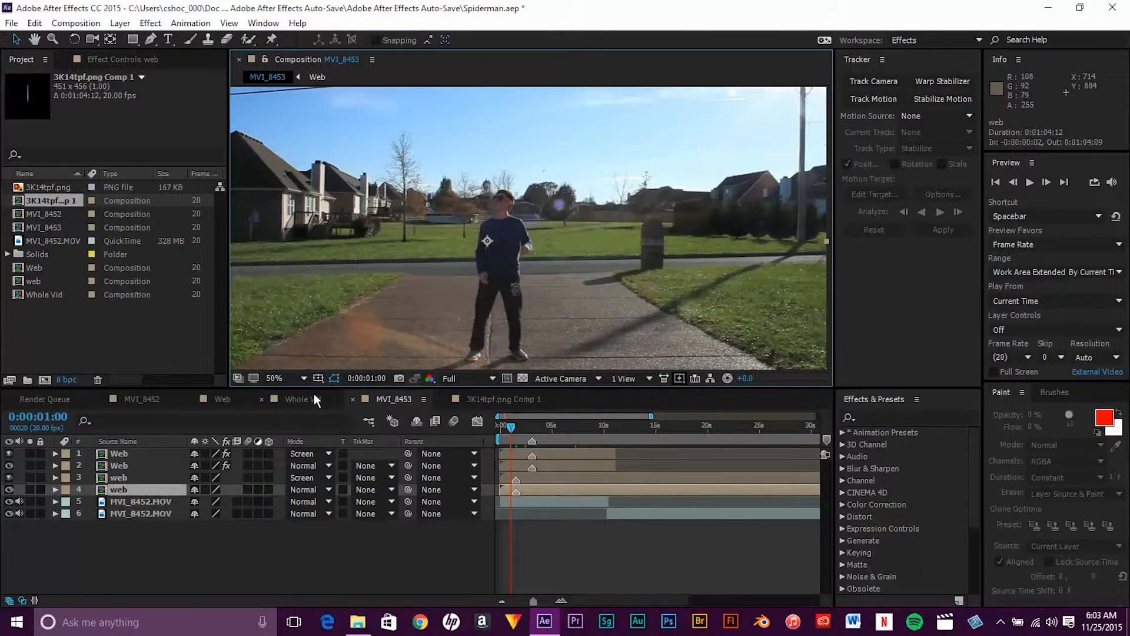
Open the Whole Vid composition and examine the actor's jump between 0:00:07:05 and 0:00:10:11, going back to 0:00:10:07
left_click(312, 395)
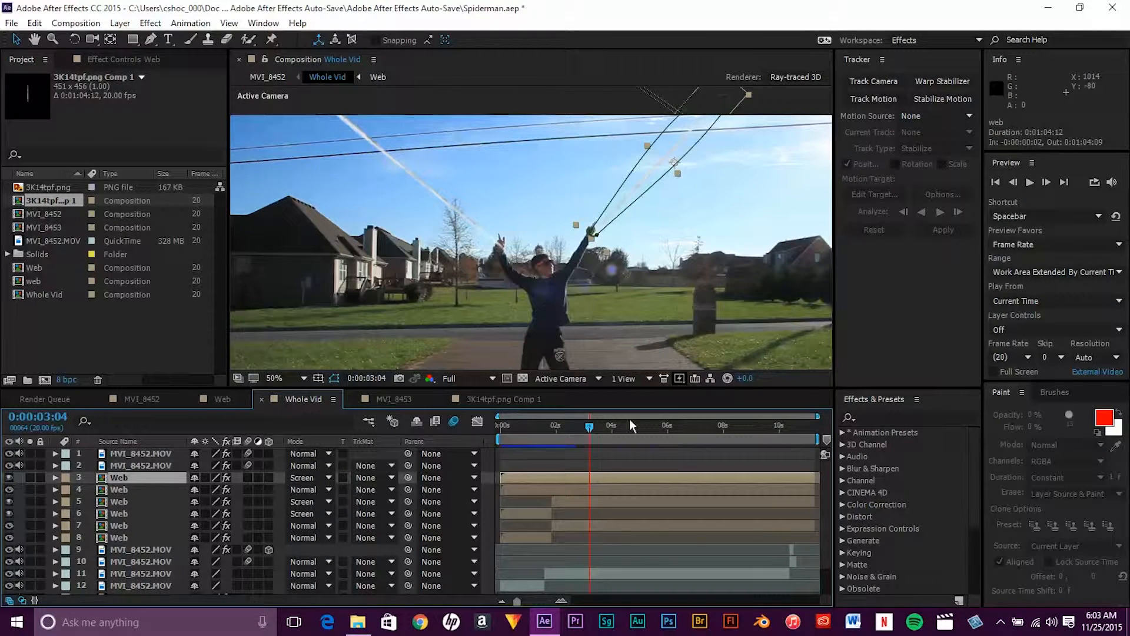
left_click_drag(594, 431, 703, 427)
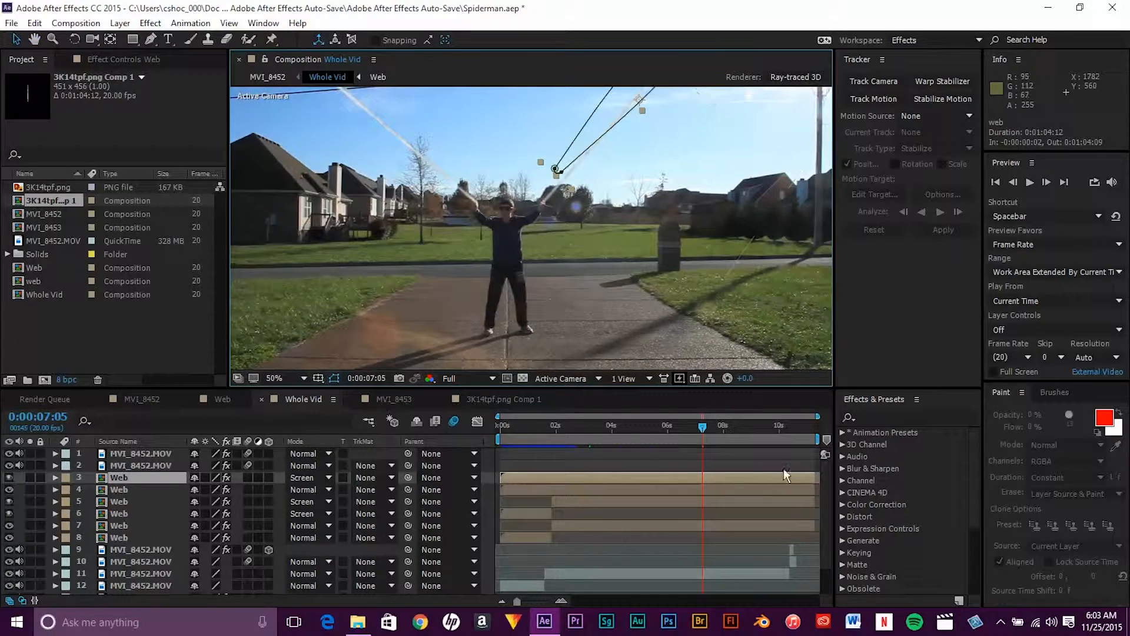
left_click_drag(704, 425, 790, 426)
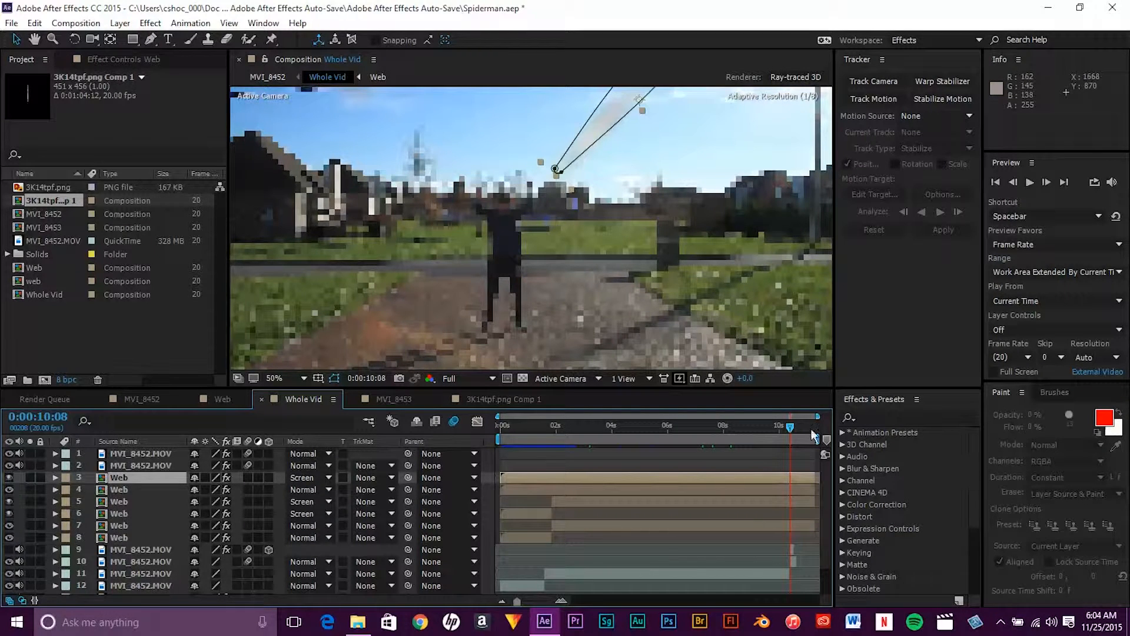
left_click_drag(791, 431, 795, 430)
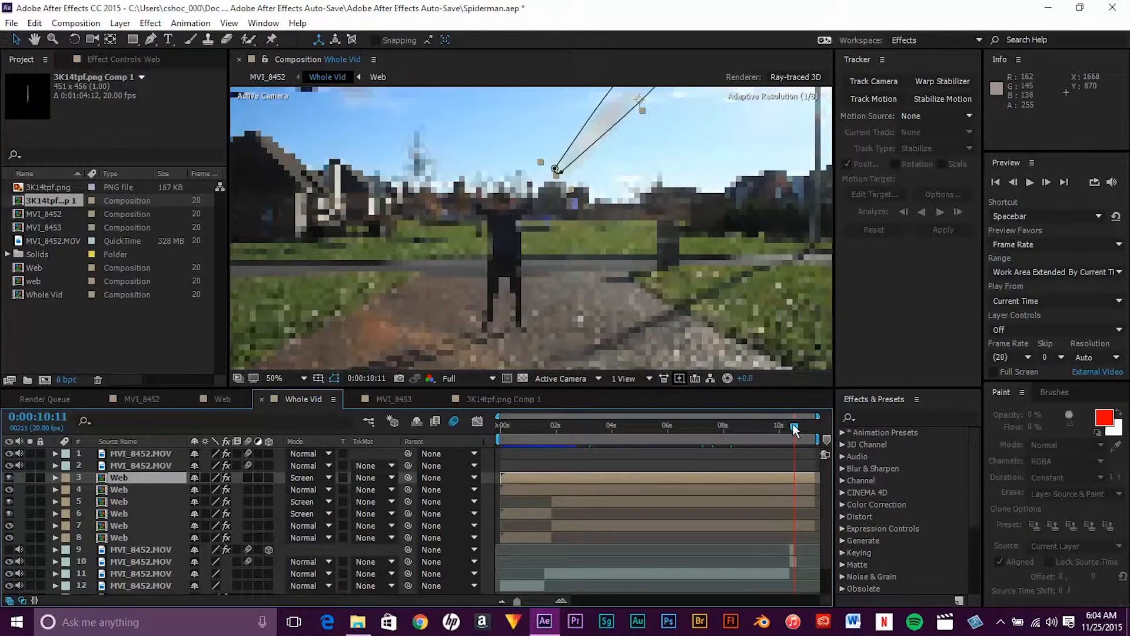
left_click_drag(794, 429, 791, 431)
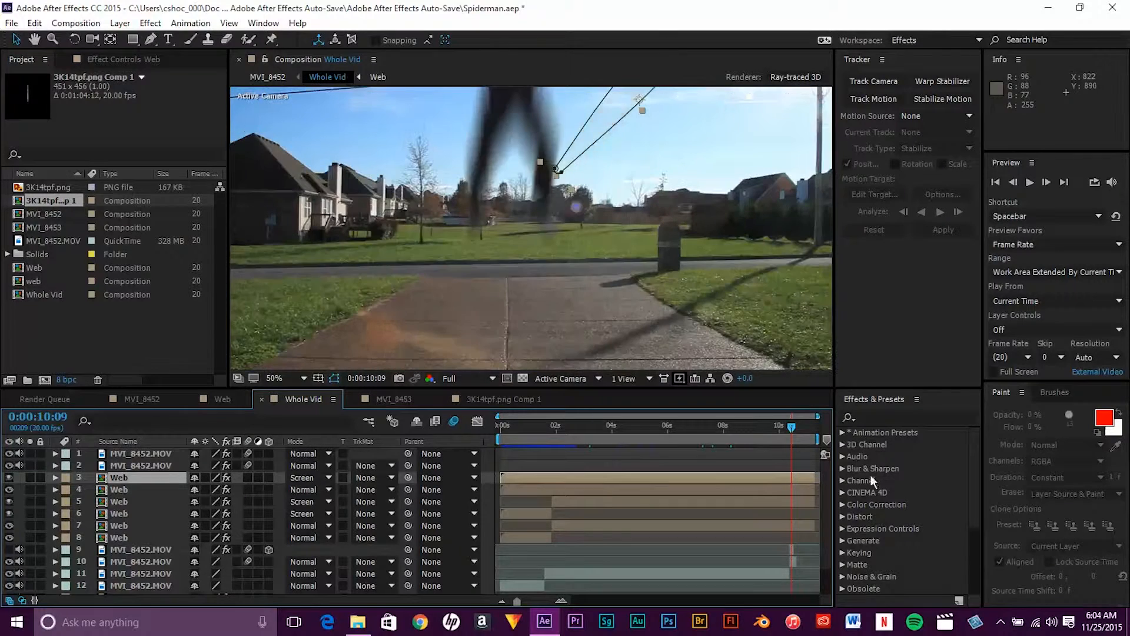
left_click(1013, 181)
left_click(1013, 182)
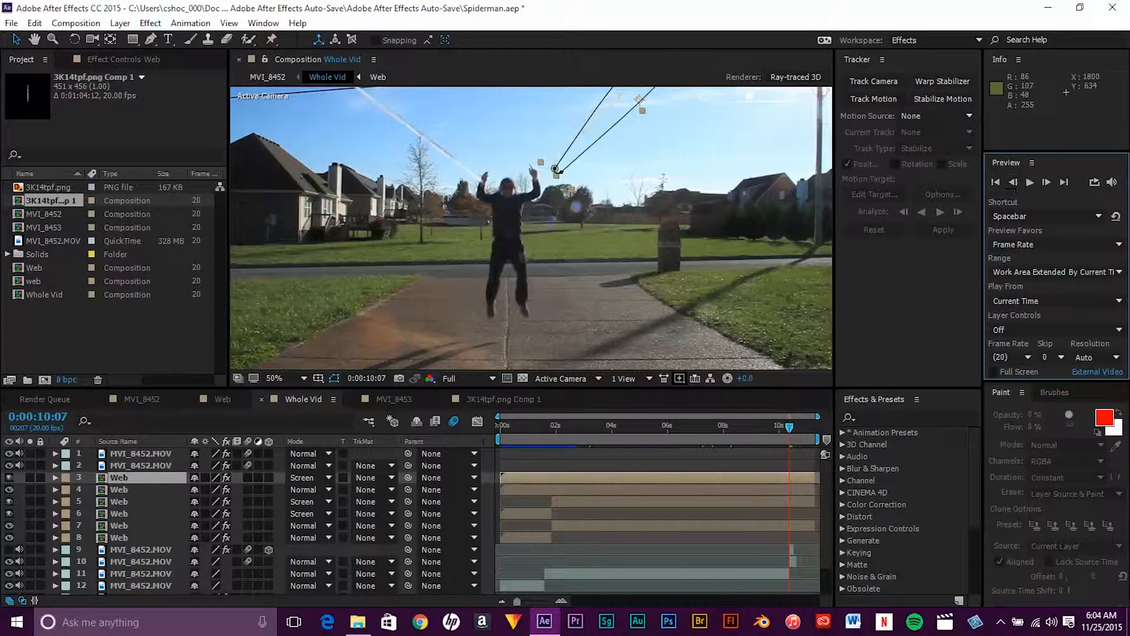
Turn off motion blur for the masked actor on layer 10 at 0:00:10:08 in Whole Vid
left_click(156, 549)
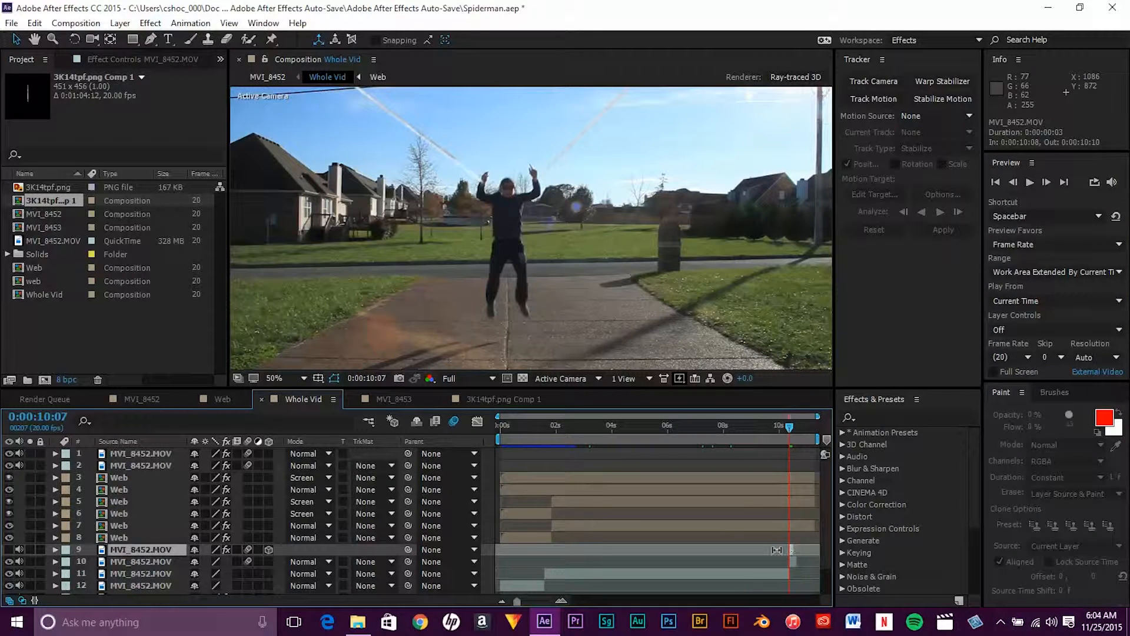
left_click(1044, 184)
left_click(1045, 183)
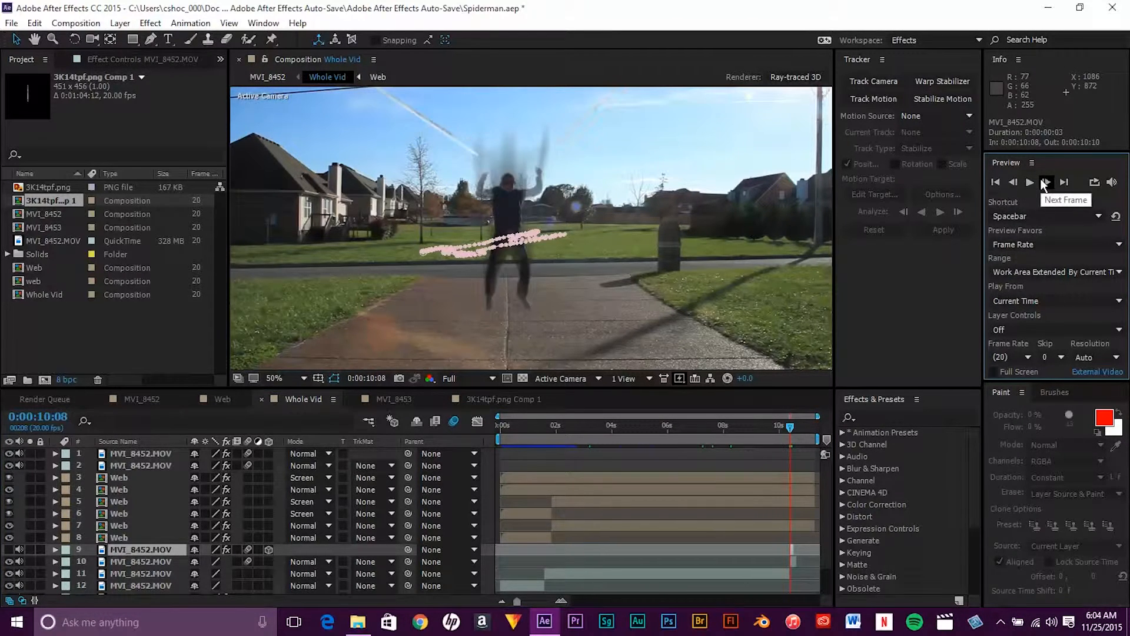
left_click(156, 560)
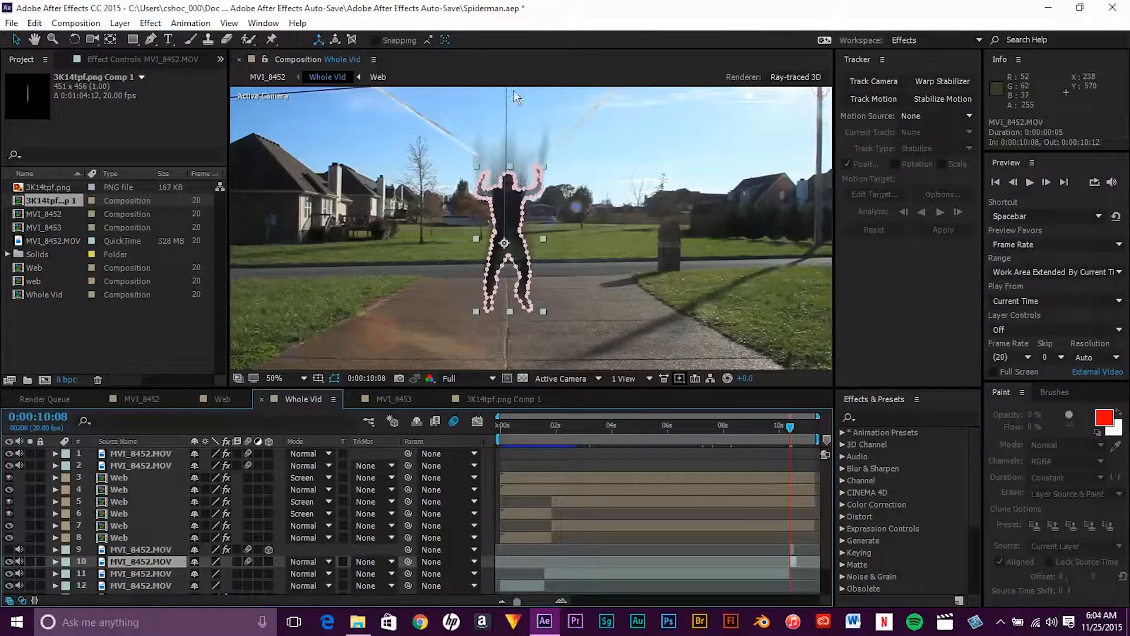
scroll(518, 224, "up", 1)
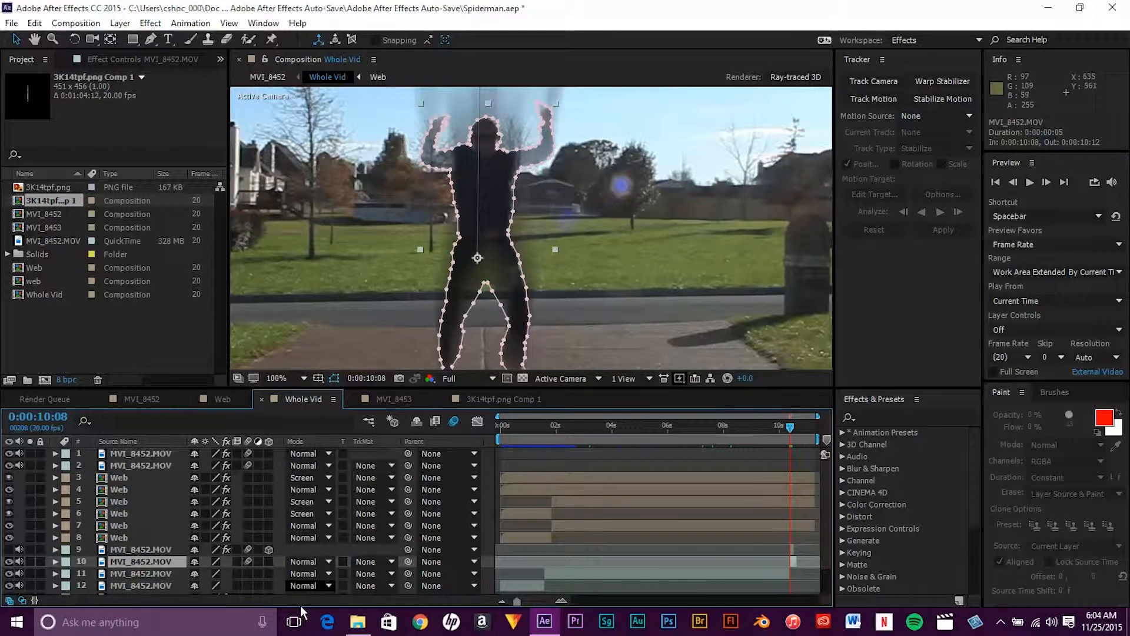
left_click(247, 562)
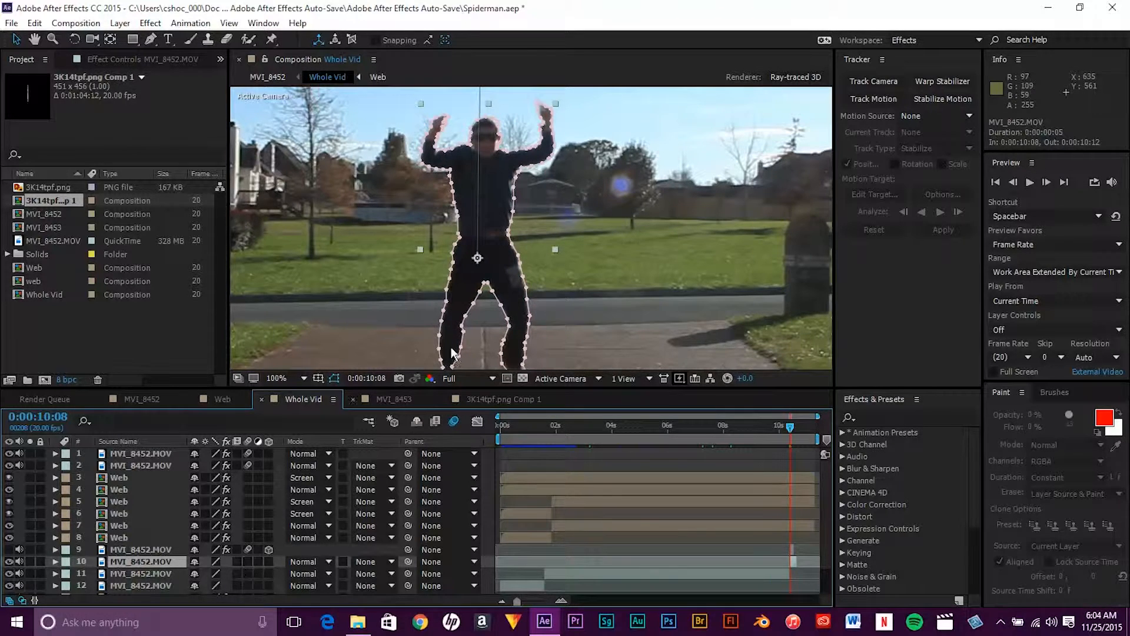
Examine layer 10's masked launch frame by frame from 0:00:10:08 to 0:00:10:11, and return to 0:00:10:08
left_click(1047, 179)
left_click(1030, 181)
left_click(1047, 181)
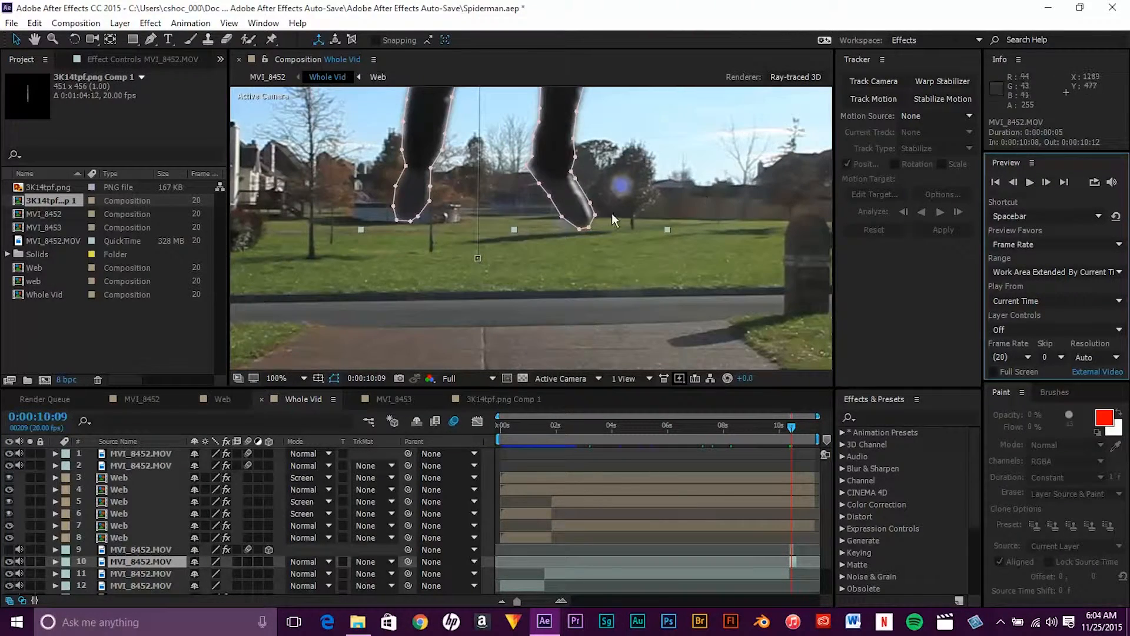
scroll(612, 213, "down", 2)
left_click_drag(621, 219, 620, 251)
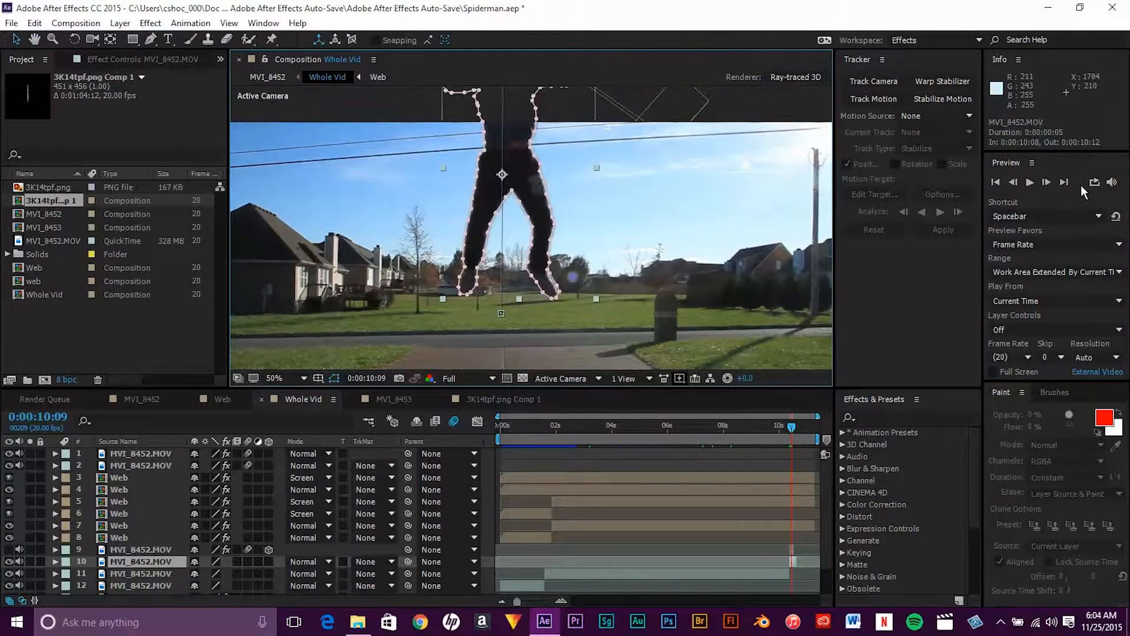
left_click(1047, 181)
left_click(1047, 181)
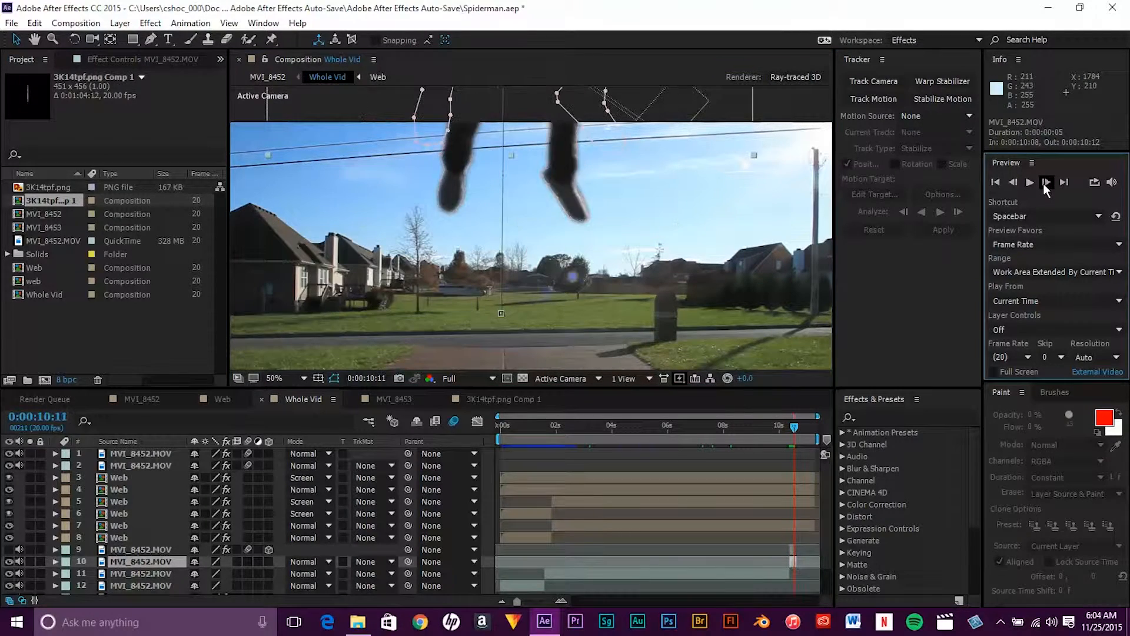
left_click(1013, 181)
left_click(1013, 181)
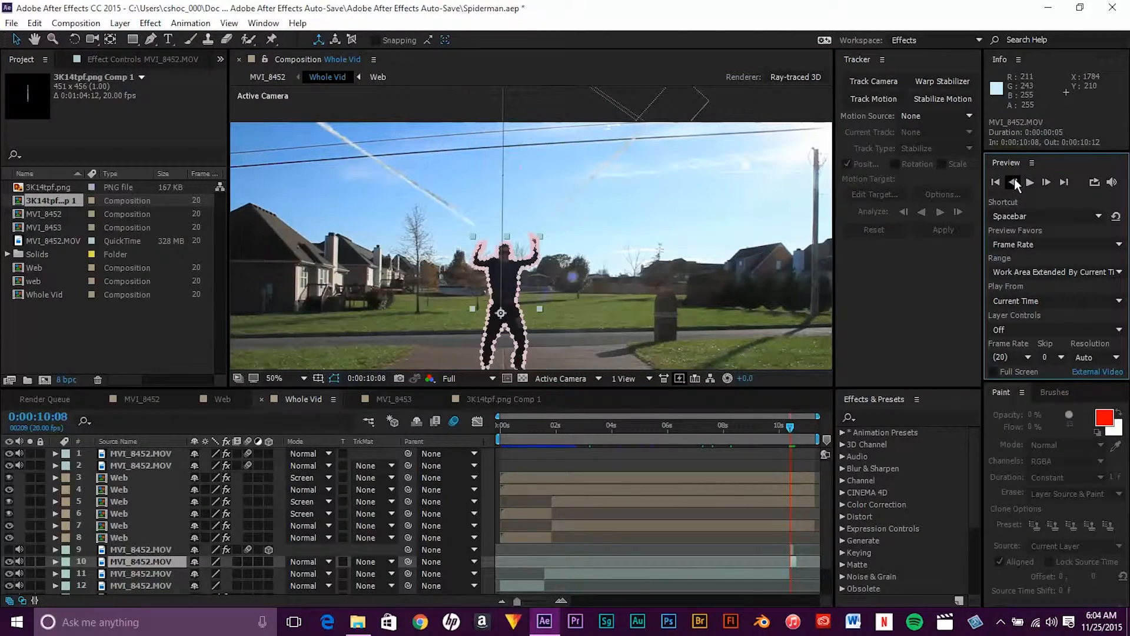
left_click(1014, 182)
key("space")
left_click_drag(685, 283, 710, 227)
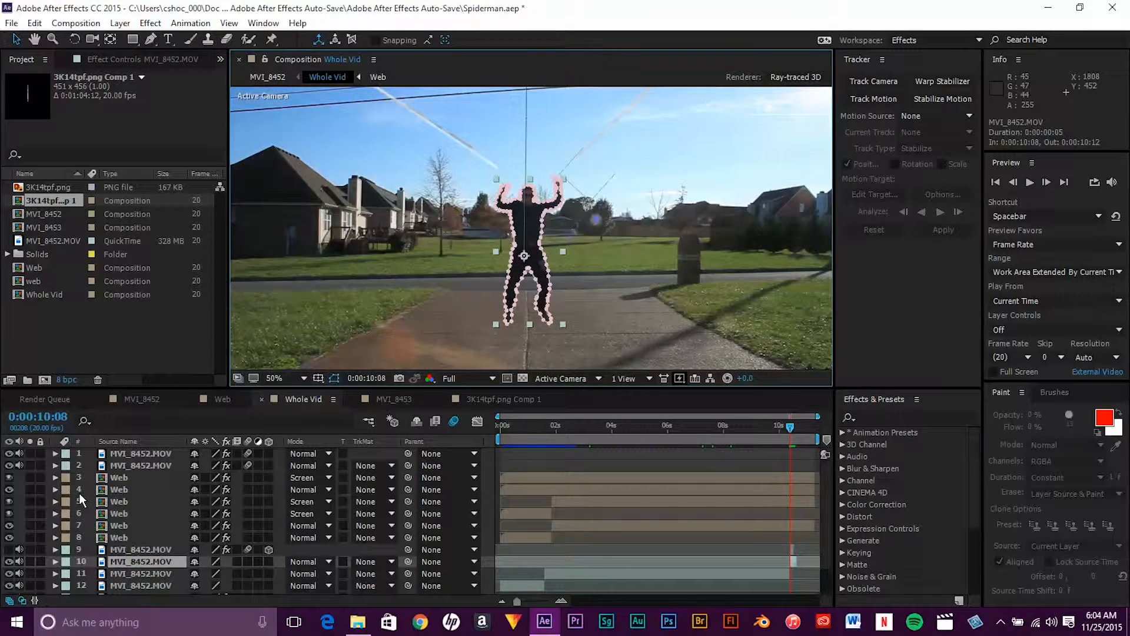
Follow the actor's mask out above the frame from 0:00:10:08 to 0:00:10:12, with the whole composition in view
scroll(560, 281, "down", 2)
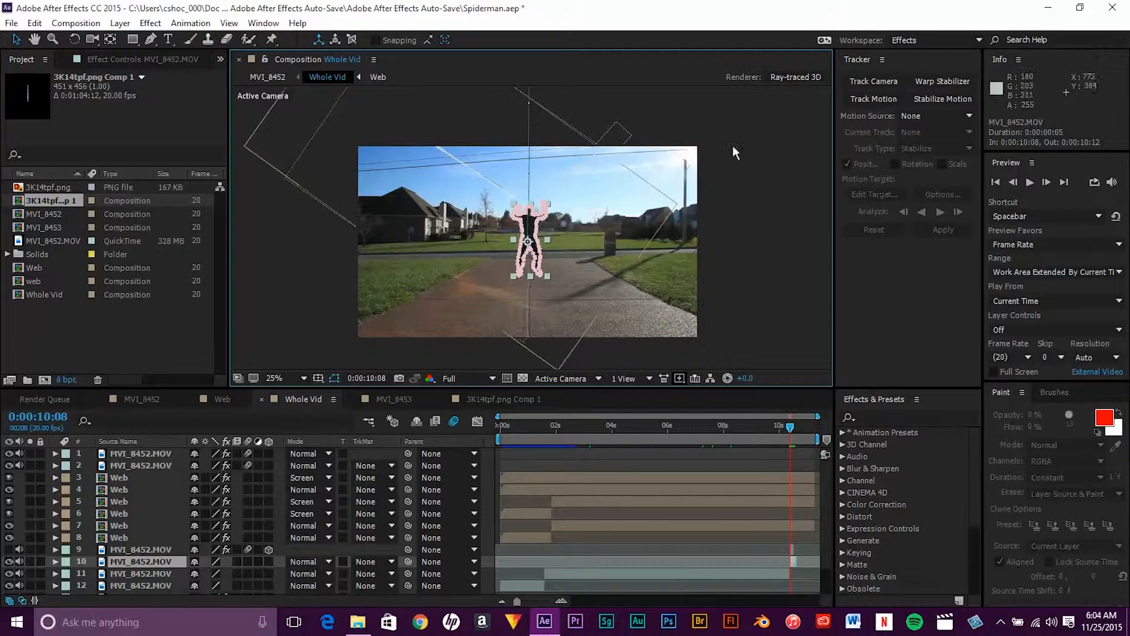
left_click(1046, 182)
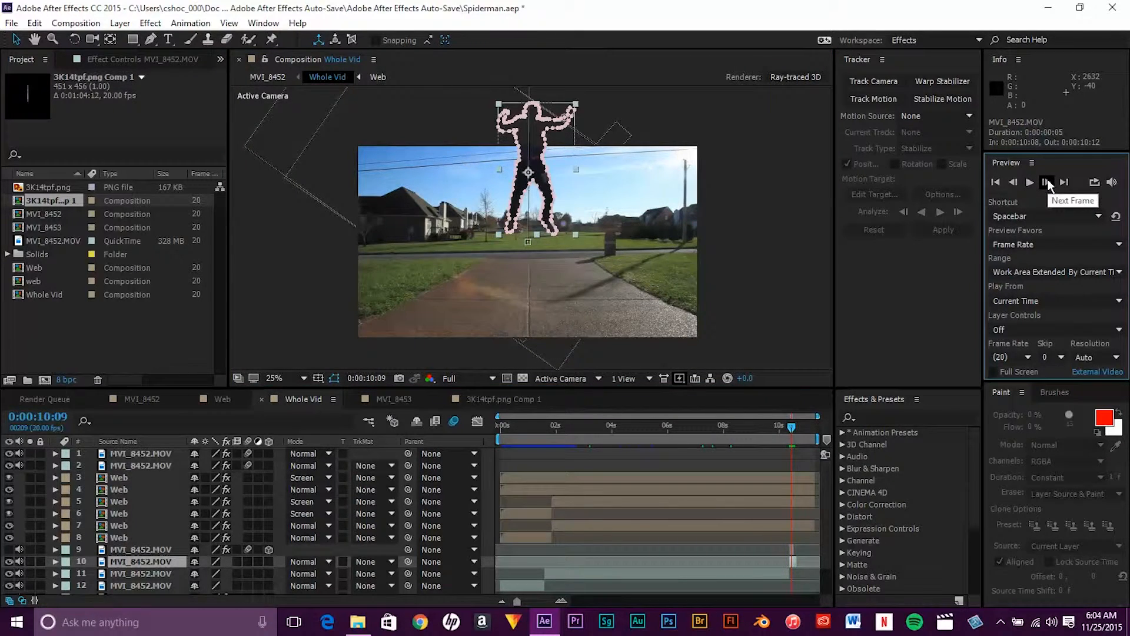
left_click(1047, 182)
left_click(1047, 182)
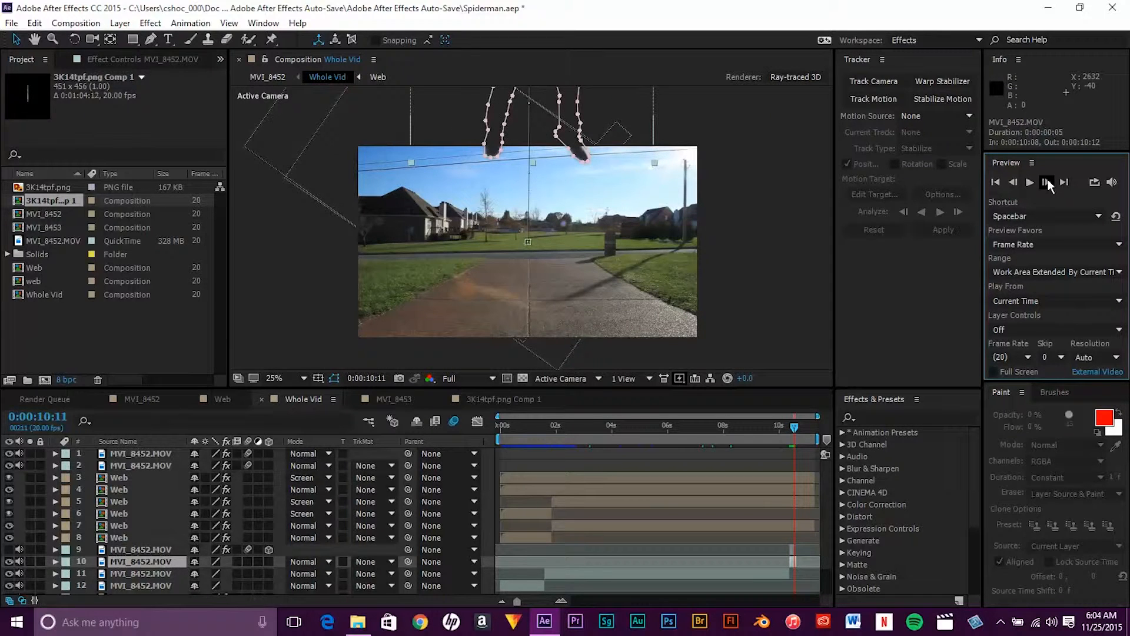
left_click(1046, 183)
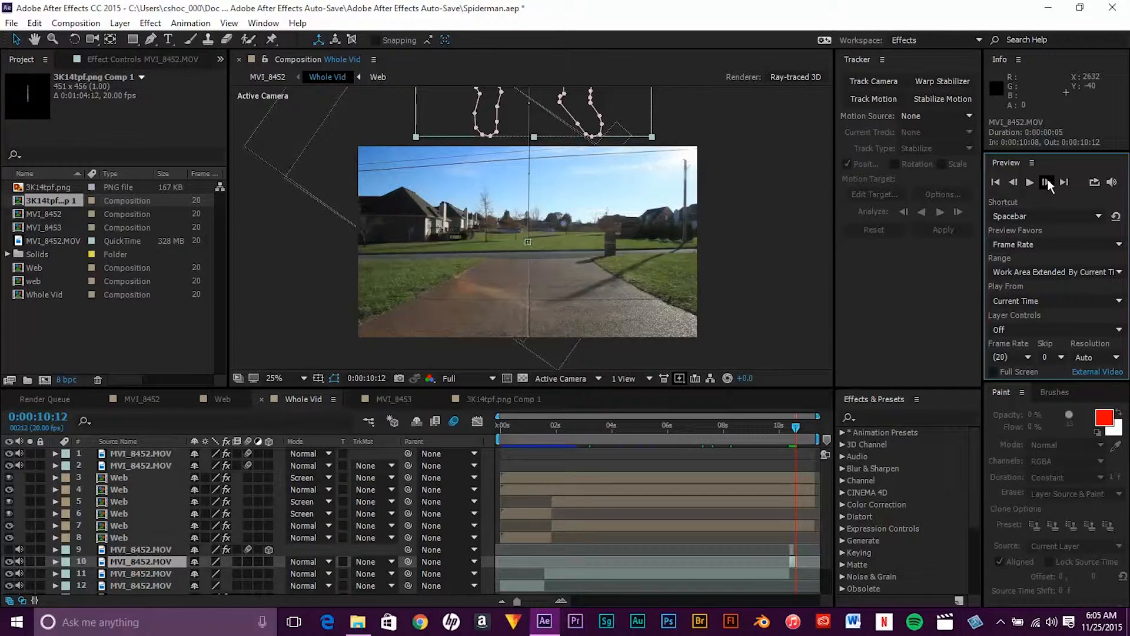
Rewind MVI_8453 to 0:00:00:00, look into the MVI_8452 composition, and return to MVI_8453
left_click(402, 400)
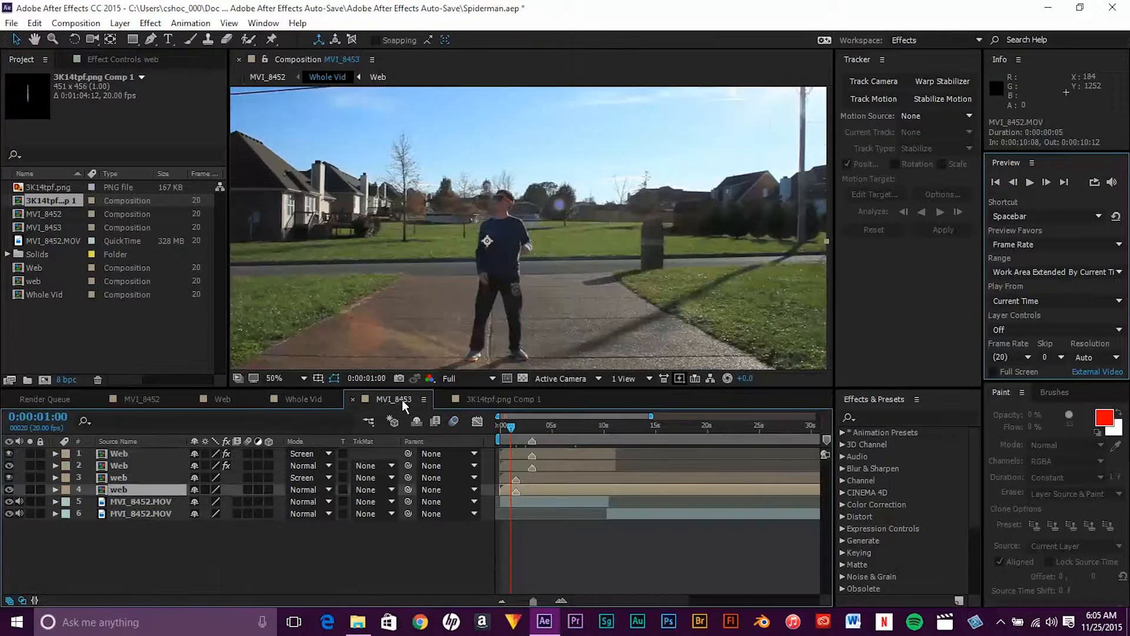
scroll(571, 294, "down", 1)
left_click_drag(515, 425, 466, 440)
left_click(150, 400)
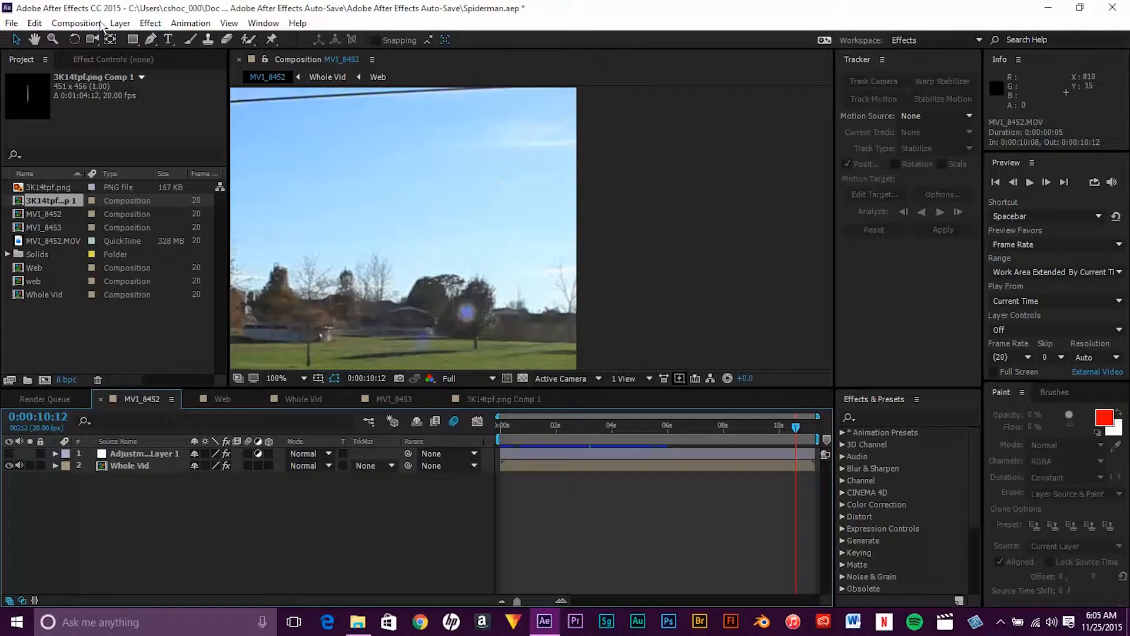
scroll(352, 267, "down", 1)
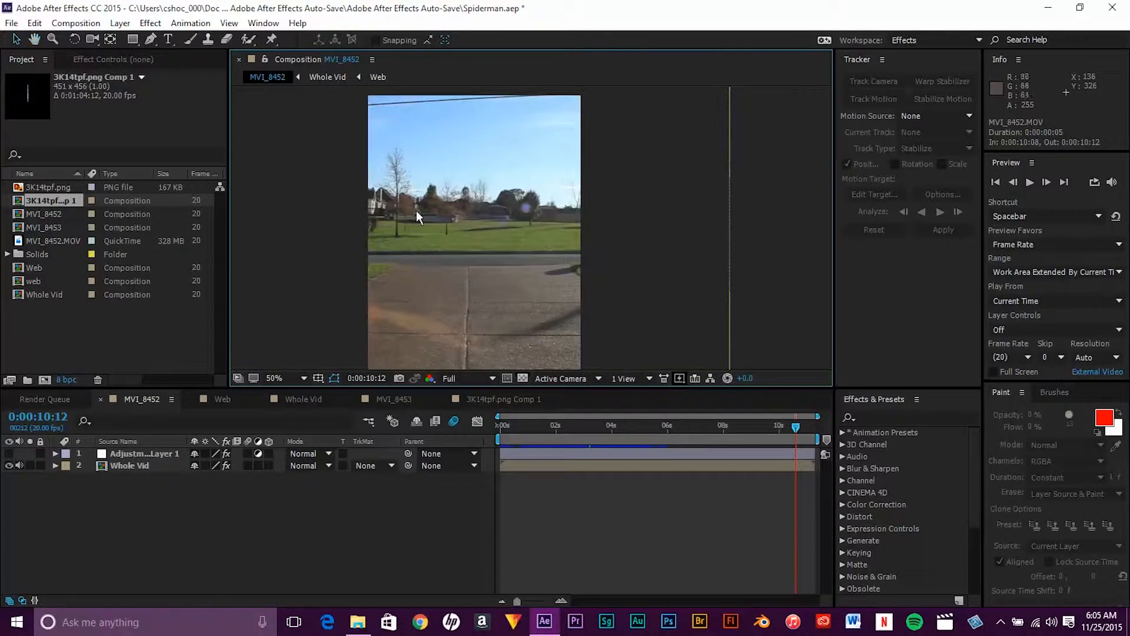
left_click(418, 399)
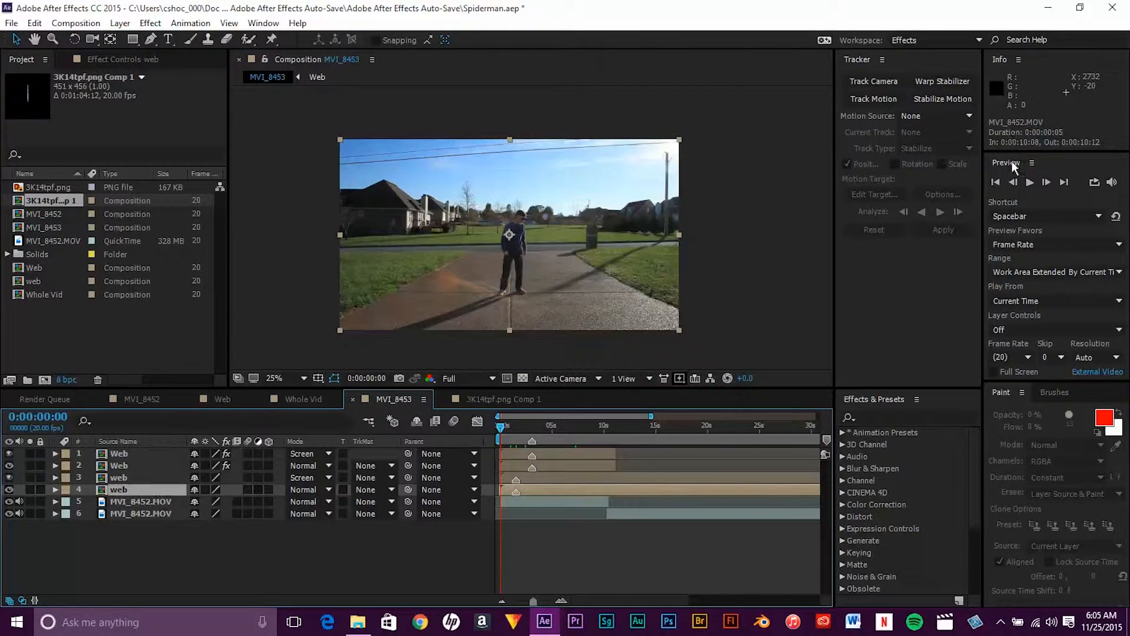
Preview the MVI_8453 web-shooting shot from 0:00:00:00 past the actor's launch, and stop the playback
left_click(1031, 183)
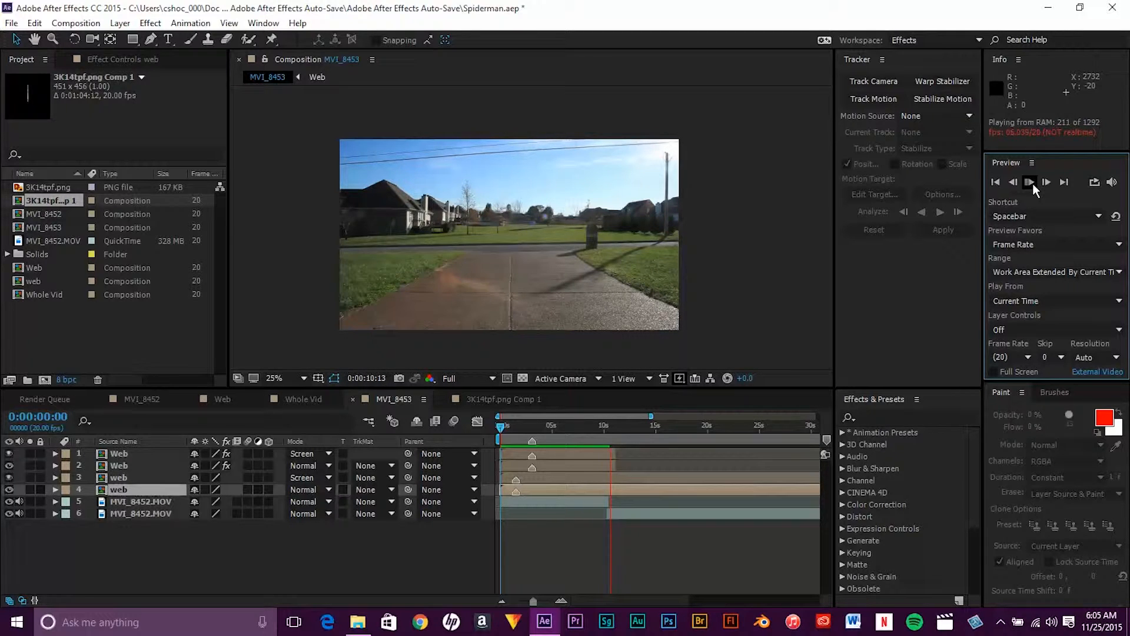
left_click(1031, 182)
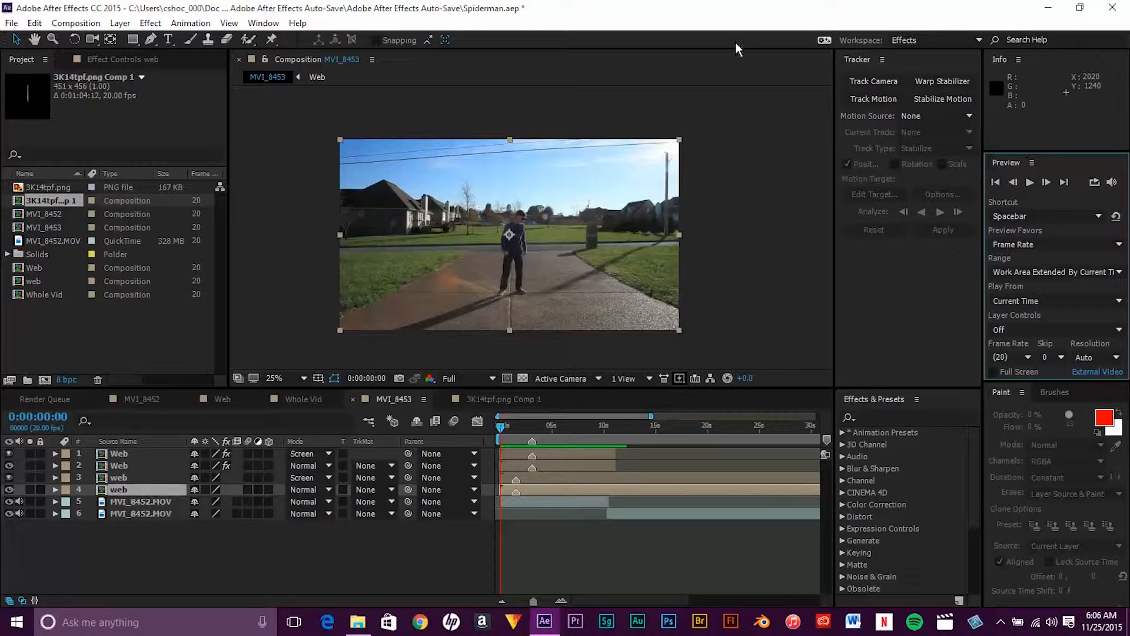
scroll(485, 253, "down", 1)
key("space")
left_click_drag(486, 253, 540, 218)
scroll(466, 247, "up", 1)
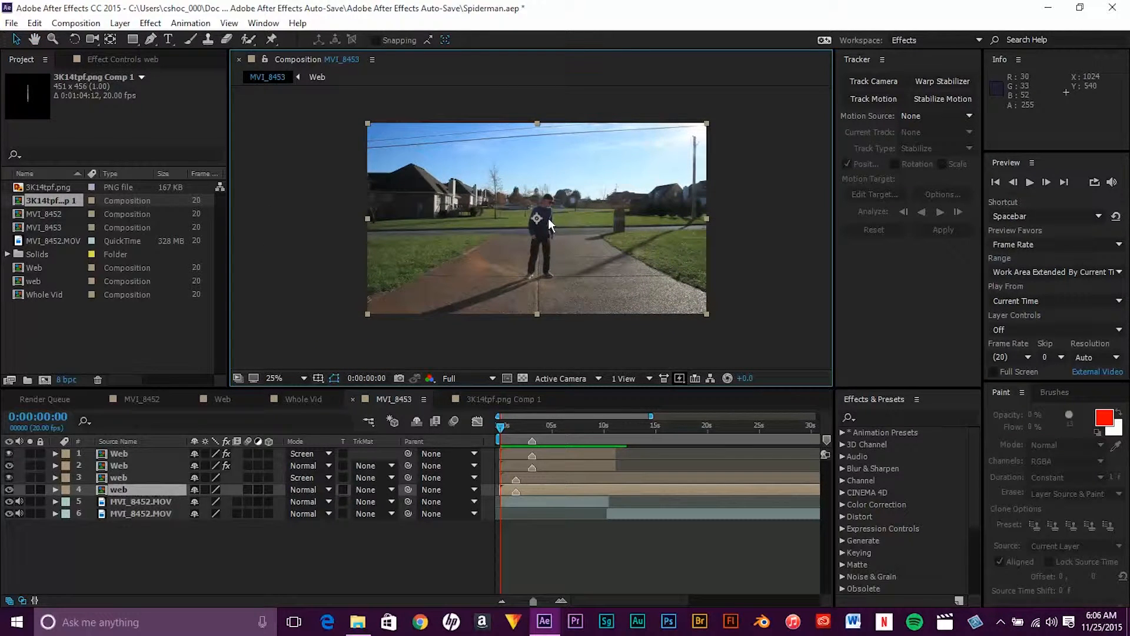